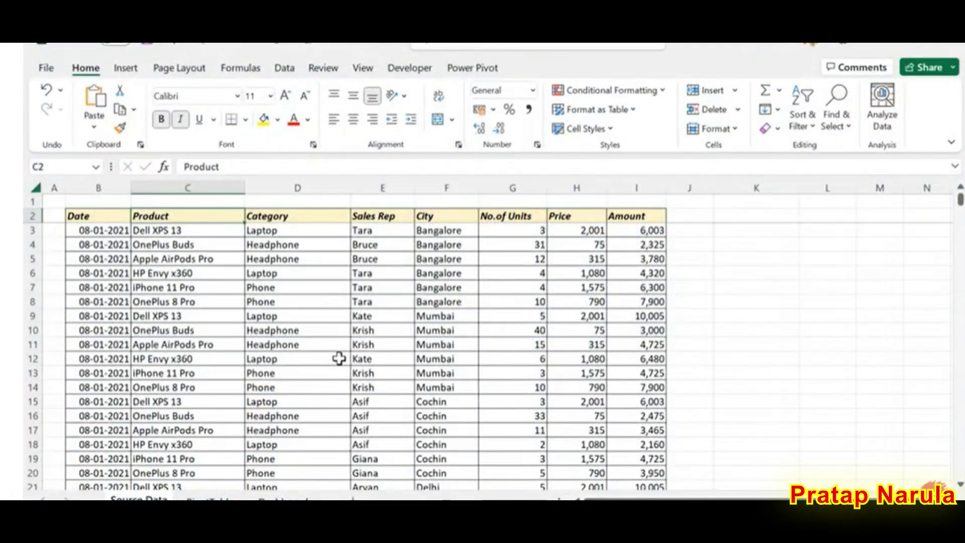
Step: Examine the sales records on the Source Data sheet from the first date down to the last row and back
{"action": "scroll", "coordinate": [191, 282], "scroll_direction": "down", "scroll_amount": 9}
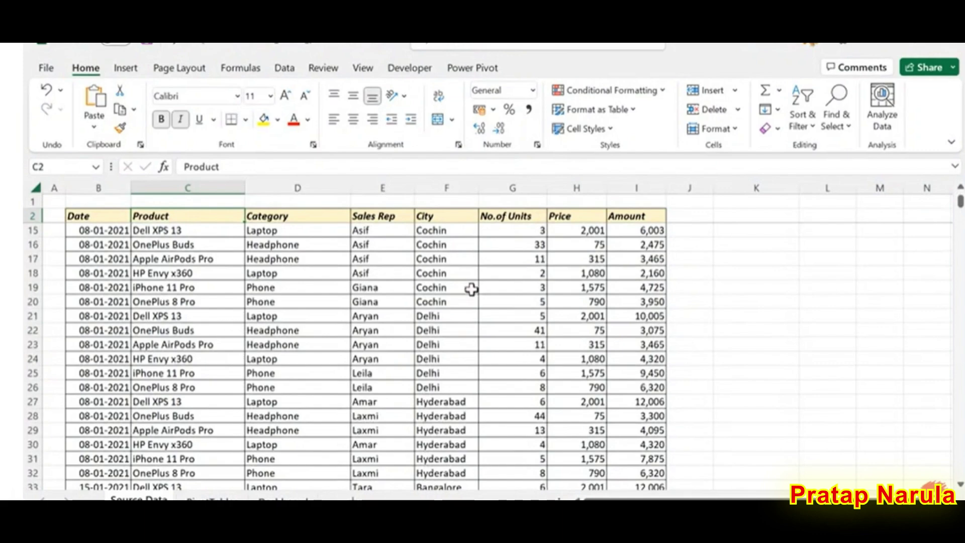
{"action": "scroll", "coordinate": [438, 342], "scroll_direction": "down", "scroll_amount": 4}
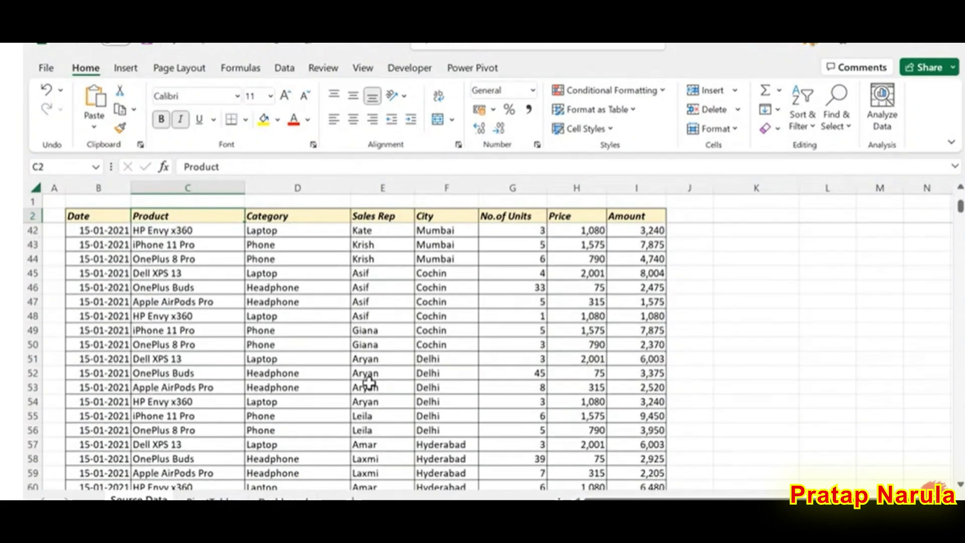
{"action": "scroll", "coordinate": [136, 362], "scroll_direction": "up", "scroll_amount": 5}
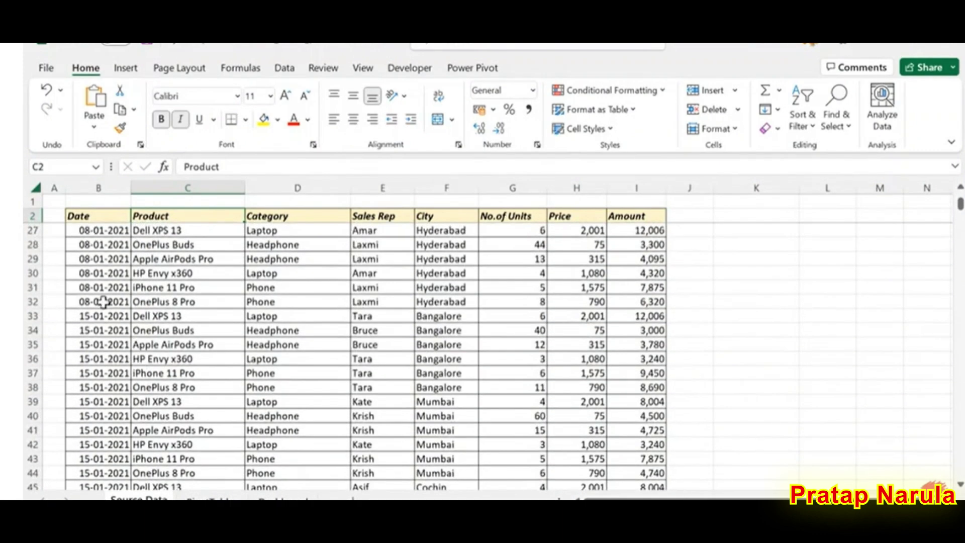
{"action": "scroll", "coordinate": [98, 319], "scroll_direction": "down", "scroll_amount": 1}
{"action": "scroll", "coordinate": [98, 320], "scroll_direction": "down", "scroll_amount": 4}
{"action": "left_click", "coordinate": [98, 319]}
{"action": "key", "text": "ctrl+Down"}
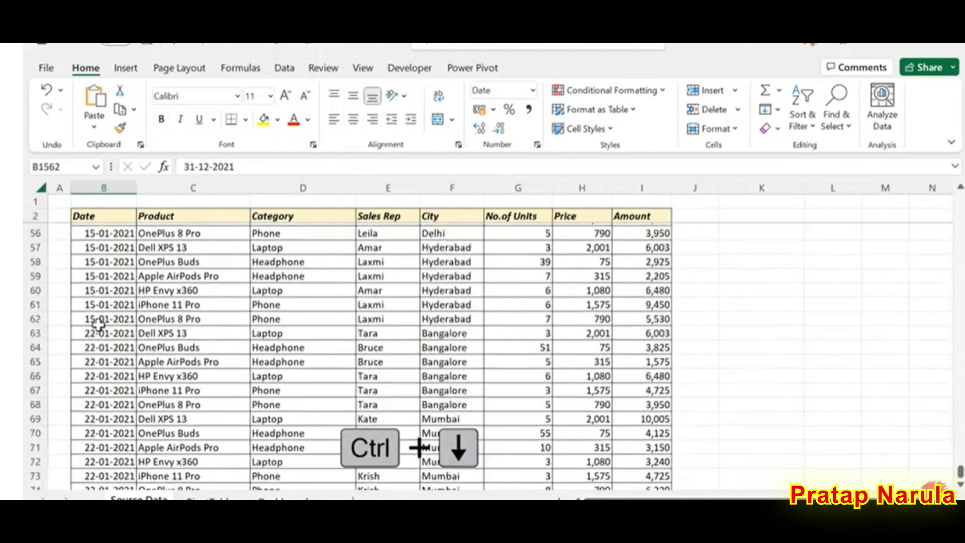
{"action": "scroll", "coordinate": [98, 324], "scroll_direction": "down", "scroll_amount": 2}
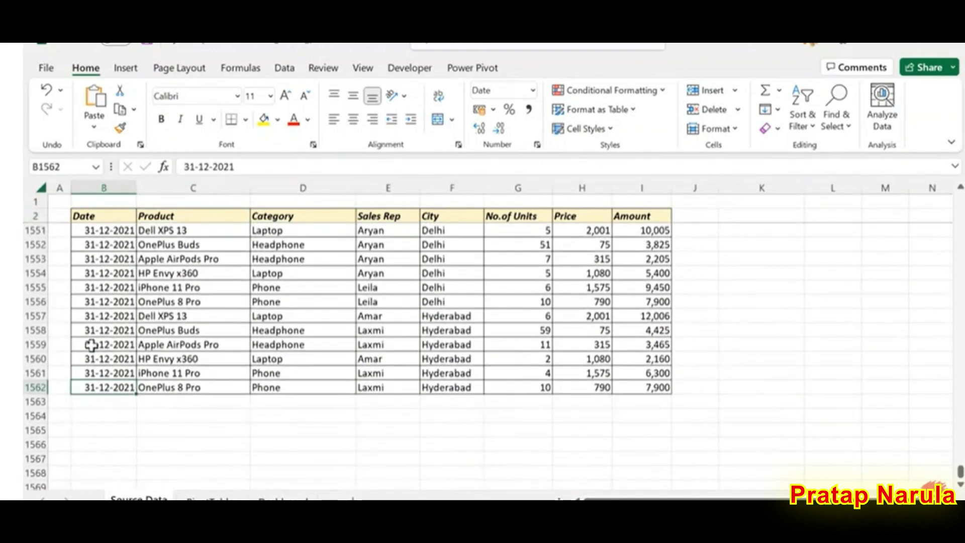
{"action": "key", "text": "ctrl+Up"}
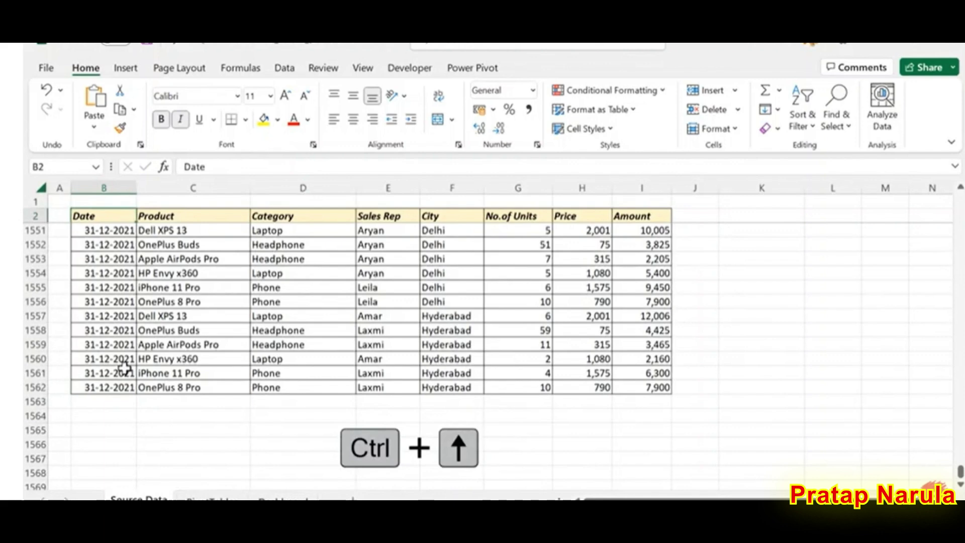
{"action": "key", "text": "Down"}
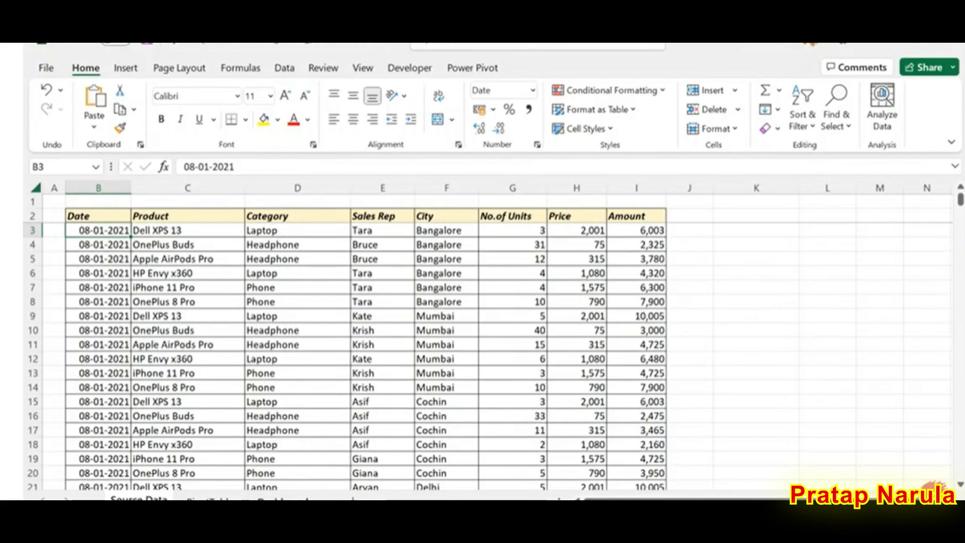
Step: Show the Dashboard sheet and filter its charts to Mar, Jul and Sep with the Months slicer
{"action": "left_click", "coordinate": [282, 498]}
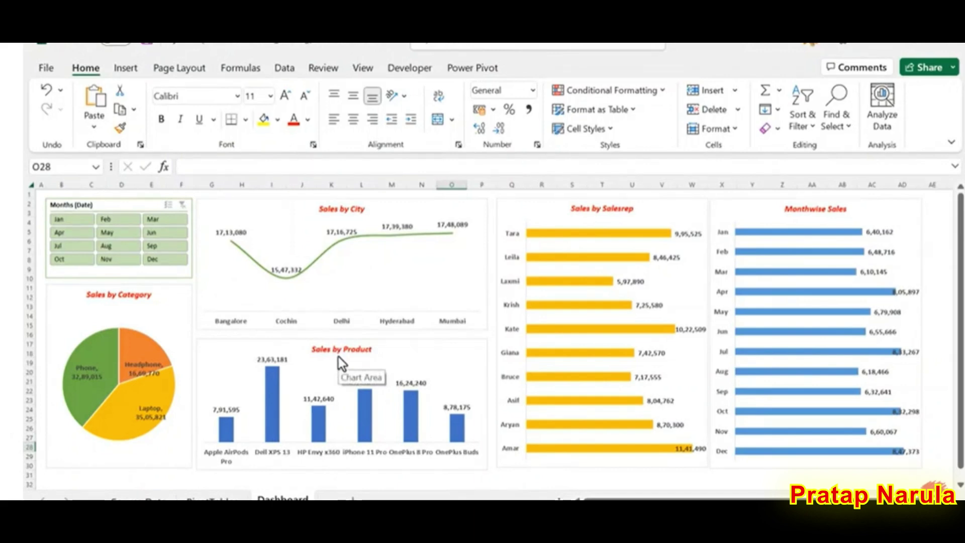
{"action": "left_click", "coordinate": [74, 249]}
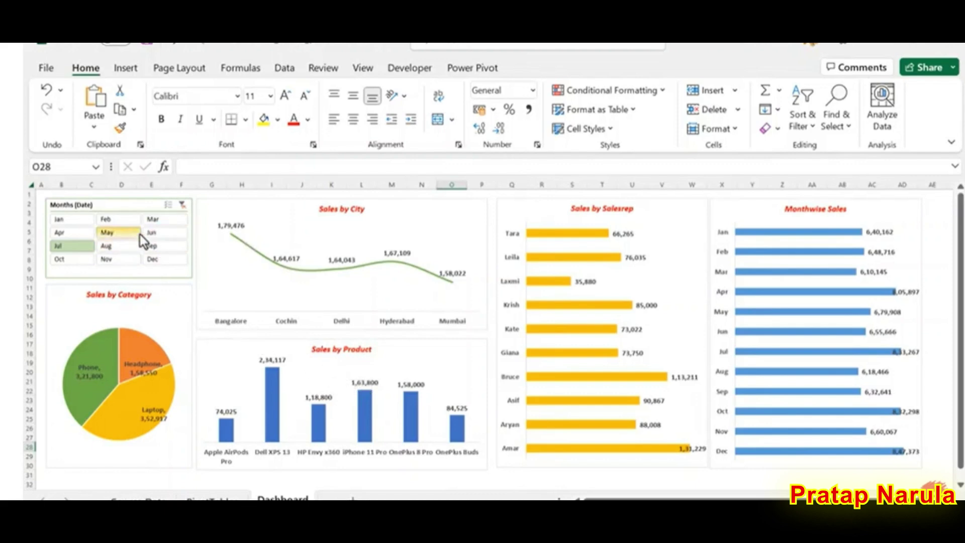
{"action": "key", "text": "ctrl"}
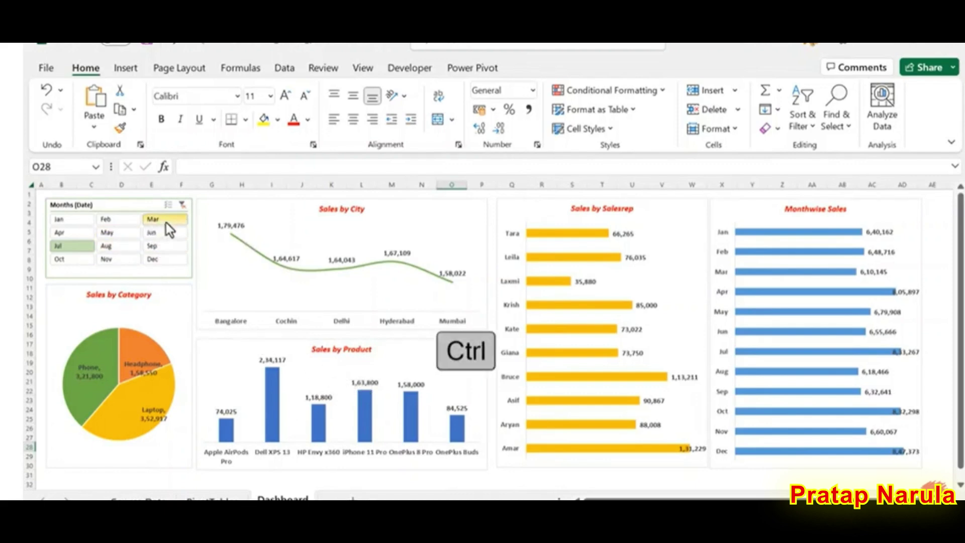
{"action": "left_click", "coordinate": [159, 244], "text": "ctrl"}
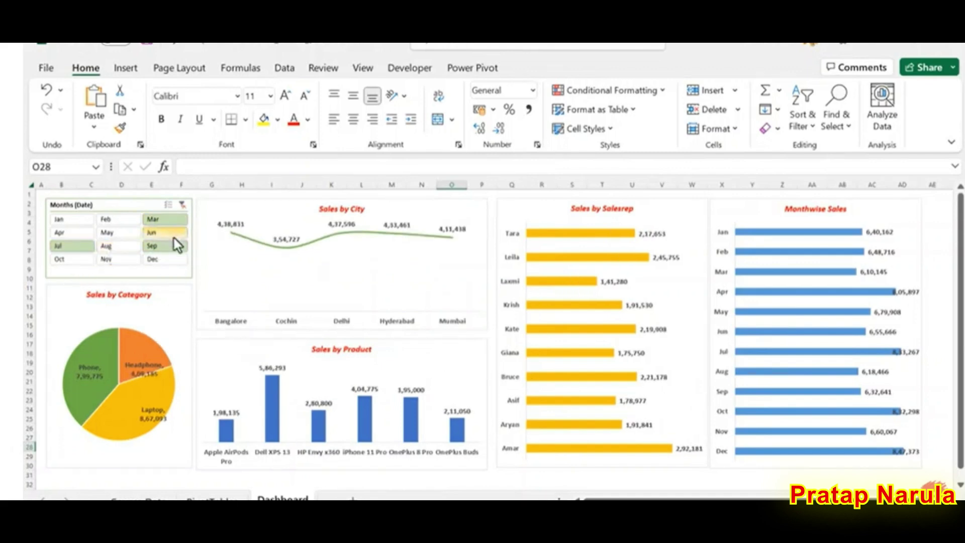
Step: Clear the Months slicer filter and view the dashboard charts for the single months Feb and Nov
{"action": "left_click", "coordinate": [183, 205]}
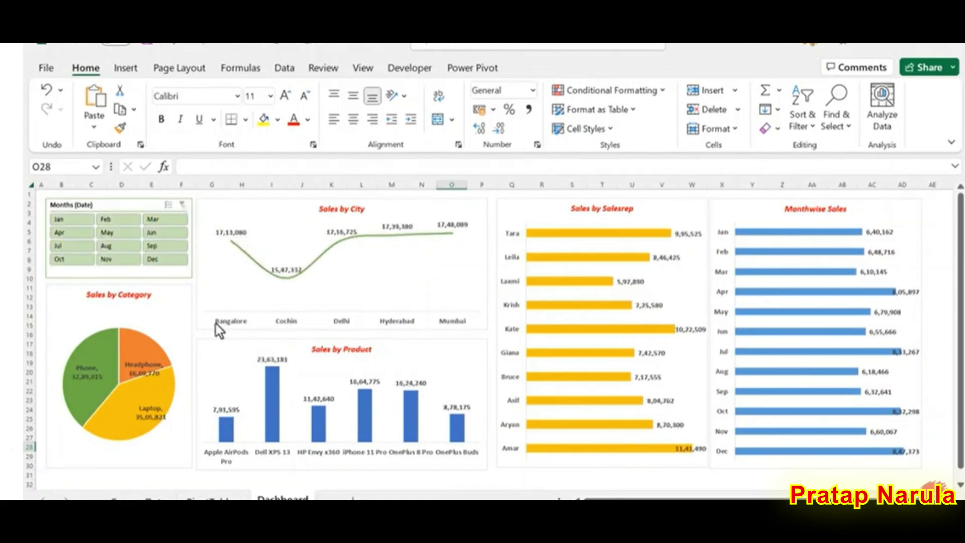
{"action": "left_click_drag", "start_coordinate": [113, 221], "coordinate": [114, 233]}
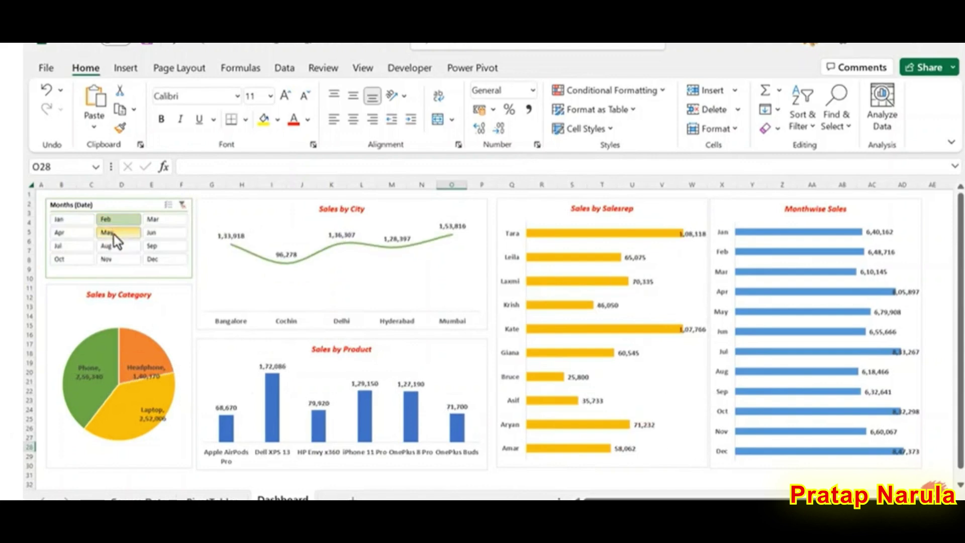
{"action": "left_click", "coordinate": [116, 258]}
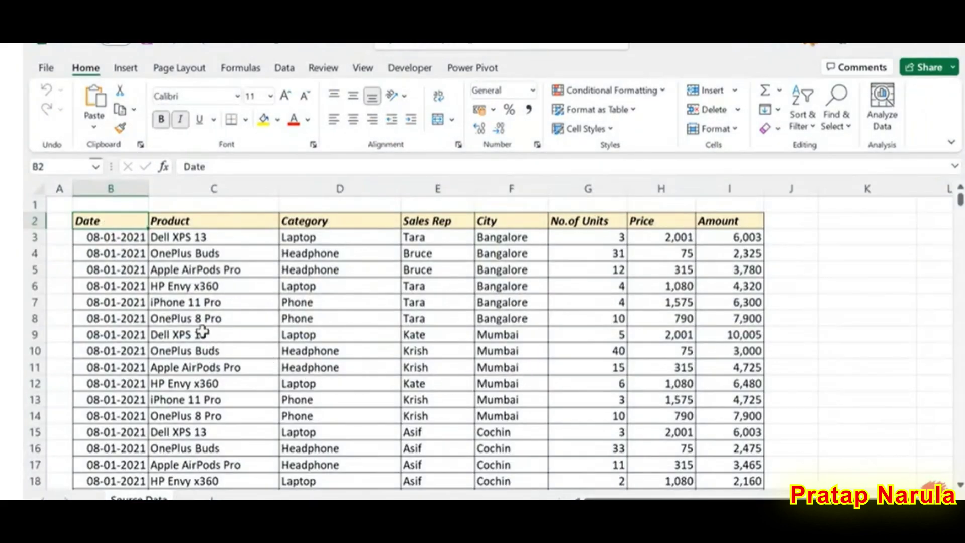
Step: Examine the extent of the source data by selecting the Date column from B3 to its last row, returning to the header
{"action": "scroll", "coordinate": [122, 349], "scroll_direction": "down", "scroll_amount": 9}
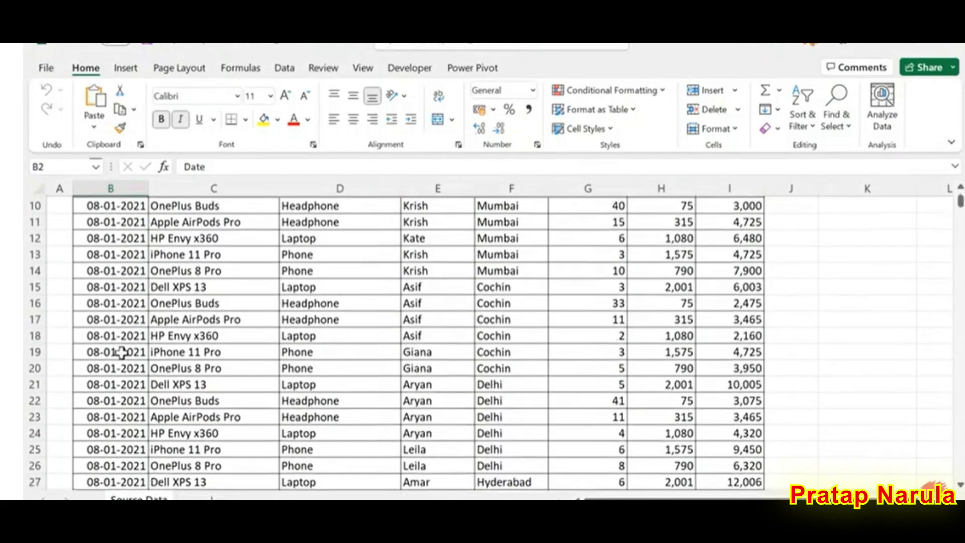
{"action": "scroll", "coordinate": [122, 426], "scroll_direction": "up", "scroll_amount": 4}
{"action": "scroll", "coordinate": [123, 426], "scroll_direction": "up", "scroll_amount": 5}
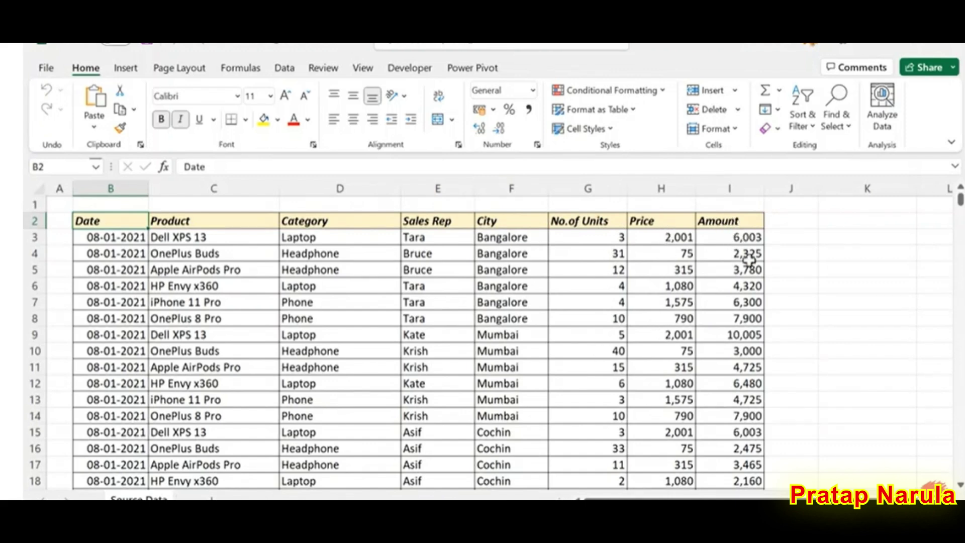
{"action": "left_click", "coordinate": [133, 239]}
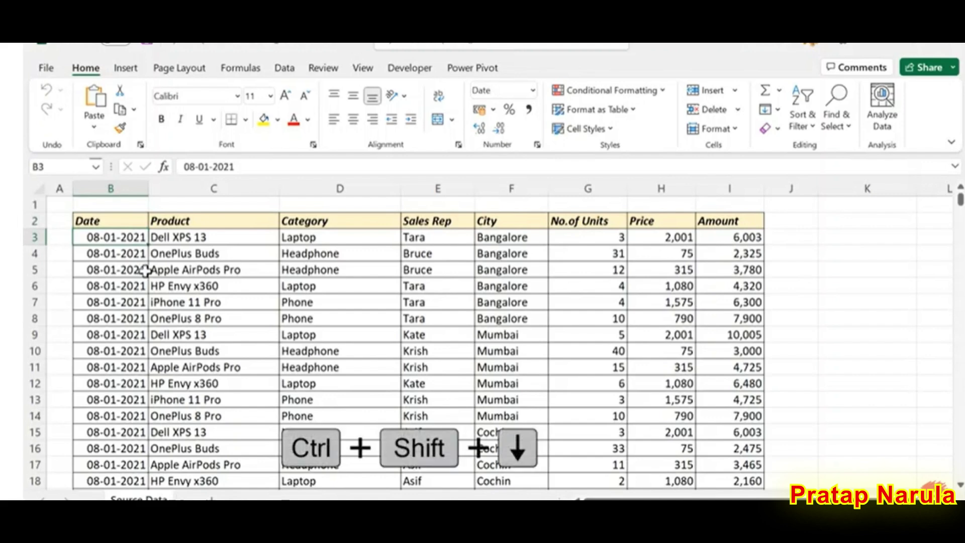
{"action": "key", "text": "ctrl+shift+Down"}
{"action": "scroll", "coordinate": [60, 333], "scroll_direction": "down", "scroll_amount": 3}
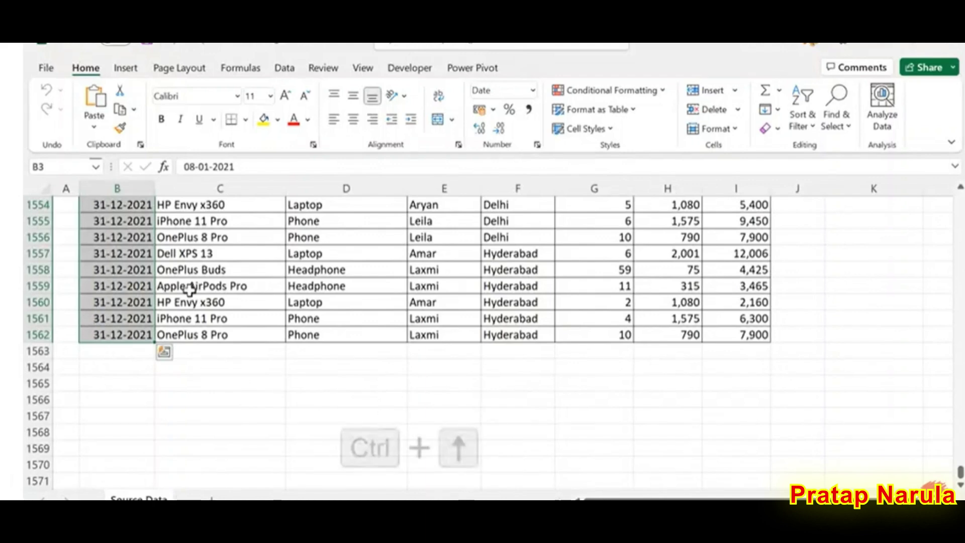
{"action": "key", "text": "ctrl+Up"}
{"action": "scroll", "coordinate": [190, 291], "scroll_direction": "up", "scroll_amount": 1}
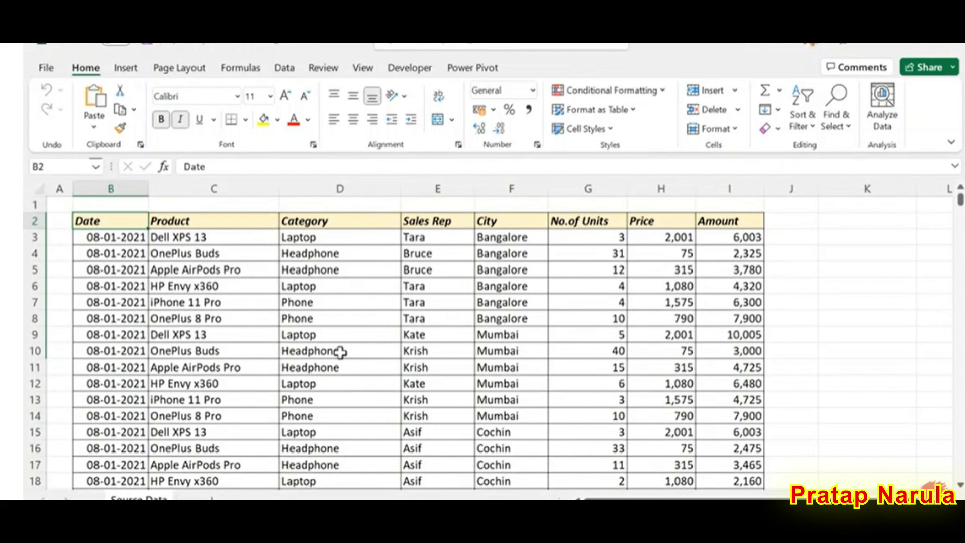
Step: Create a PivotTable on a new worksheet from the Source Data range $B$2:$I$1562, checking the range against the records
{"action": "left_click", "coordinate": [264, 317]}
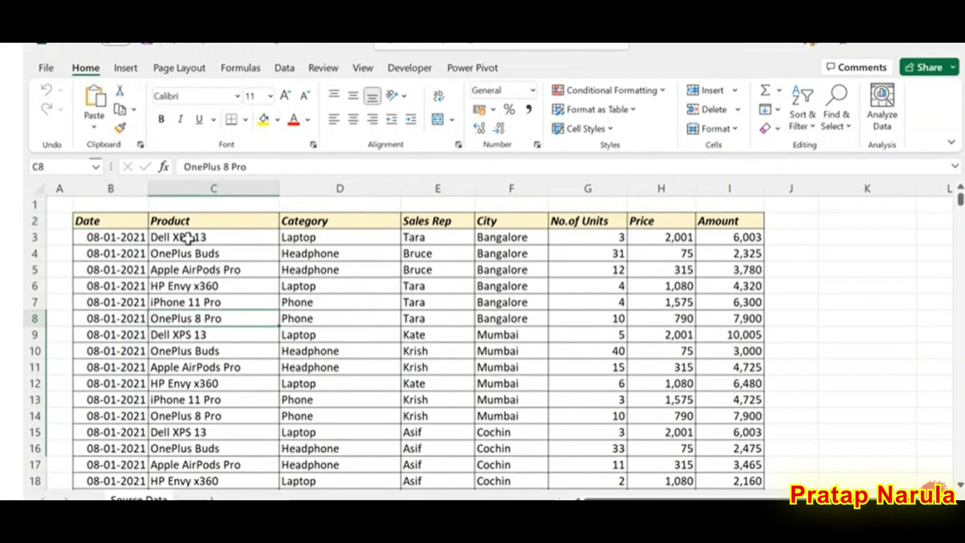
{"action": "left_click", "coordinate": [131, 72]}
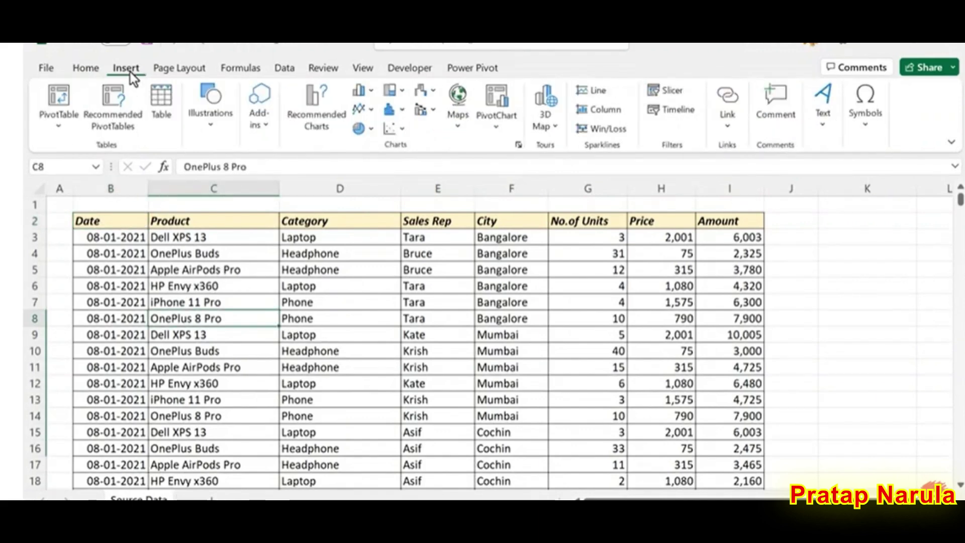
{"action": "left_click", "coordinate": [66, 98]}
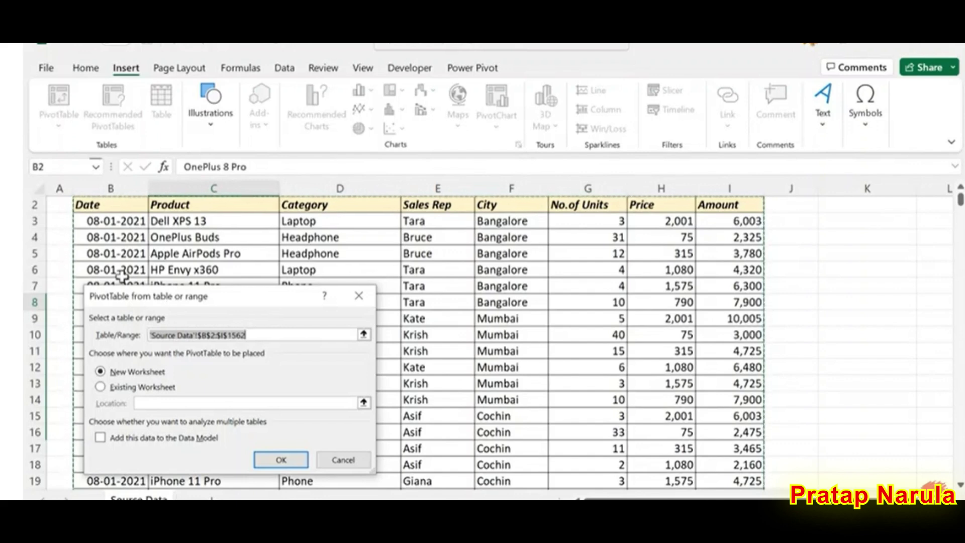
{"action": "scroll", "coordinate": [734, 321], "scroll_direction": "down", "scroll_amount": 10}
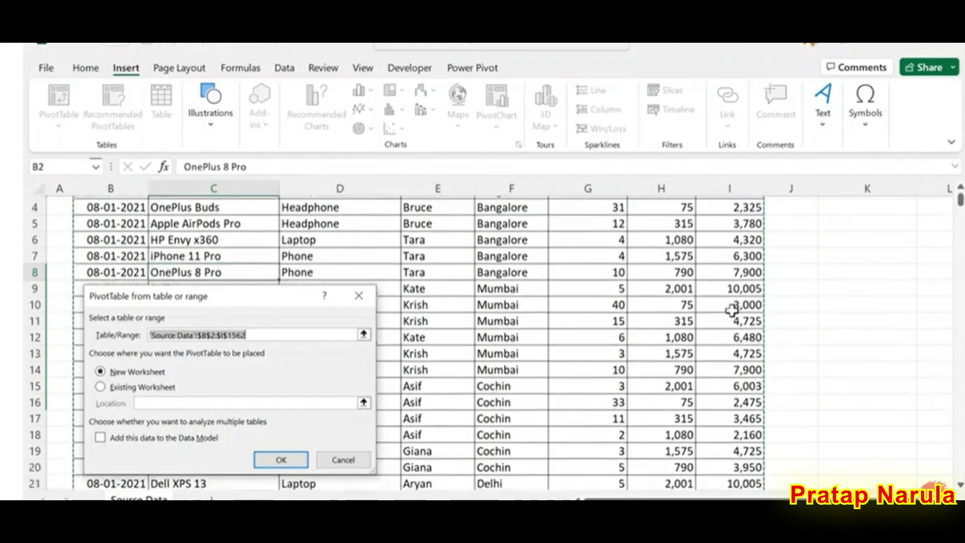
{"action": "scroll", "coordinate": [711, 387], "scroll_direction": "down", "scroll_amount": 9}
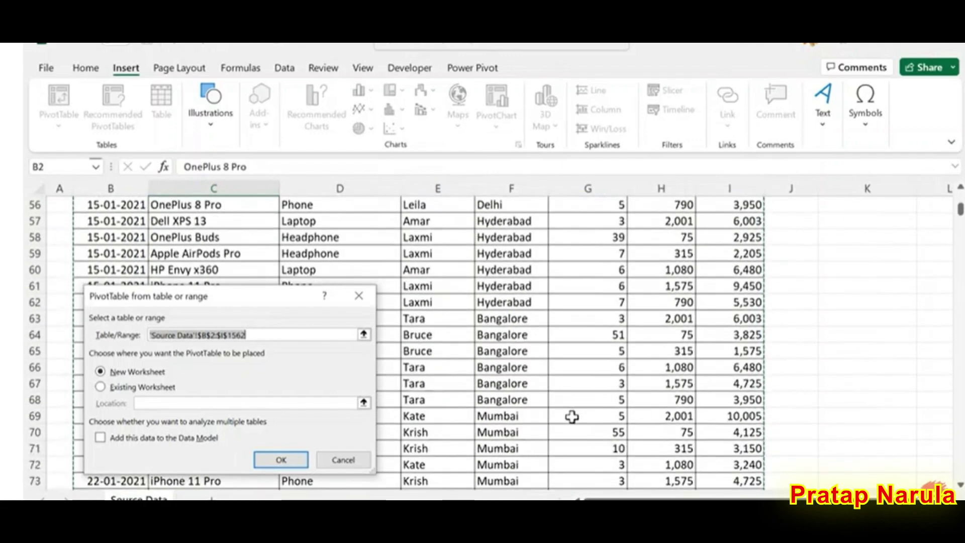
{"action": "scroll", "coordinate": [571, 415], "scroll_direction": "up", "scroll_amount": 11}
{"action": "scroll", "coordinate": [571, 406], "scroll_direction": "up", "scroll_amount": 8}
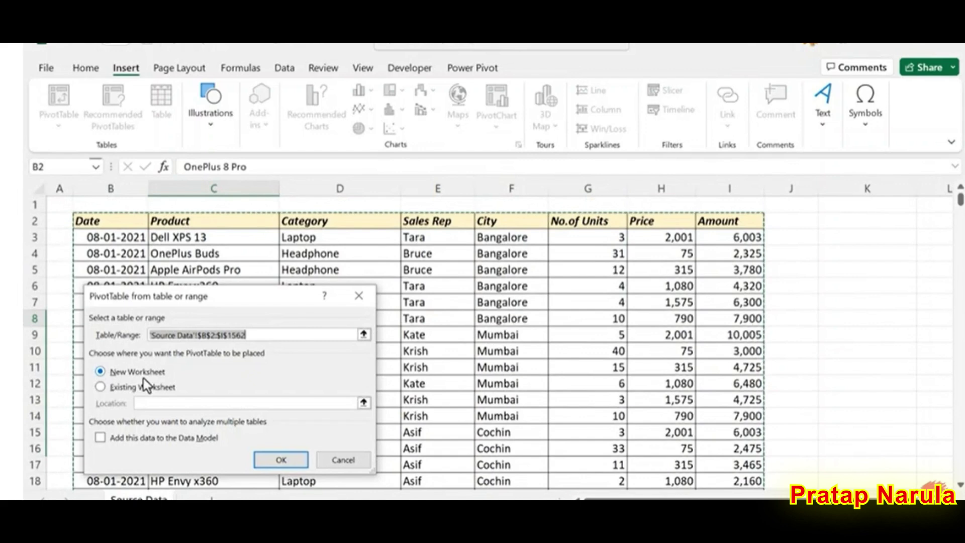
{"action": "left_click", "coordinate": [292, 458]}
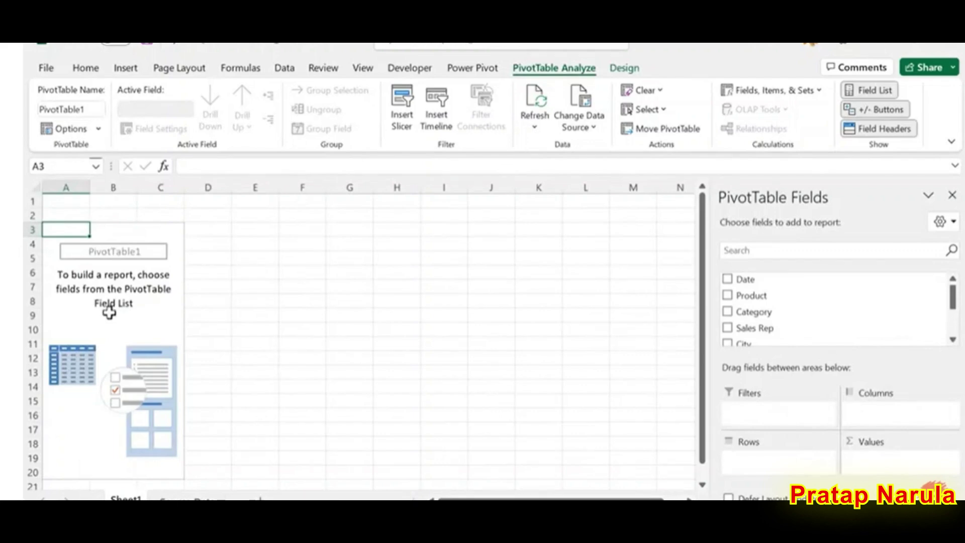
Step: Build the sales-by-city PivotTable with City as the row field and Amount summed as the value field
{"action": "left_click", "coordinate": [185, 490]}
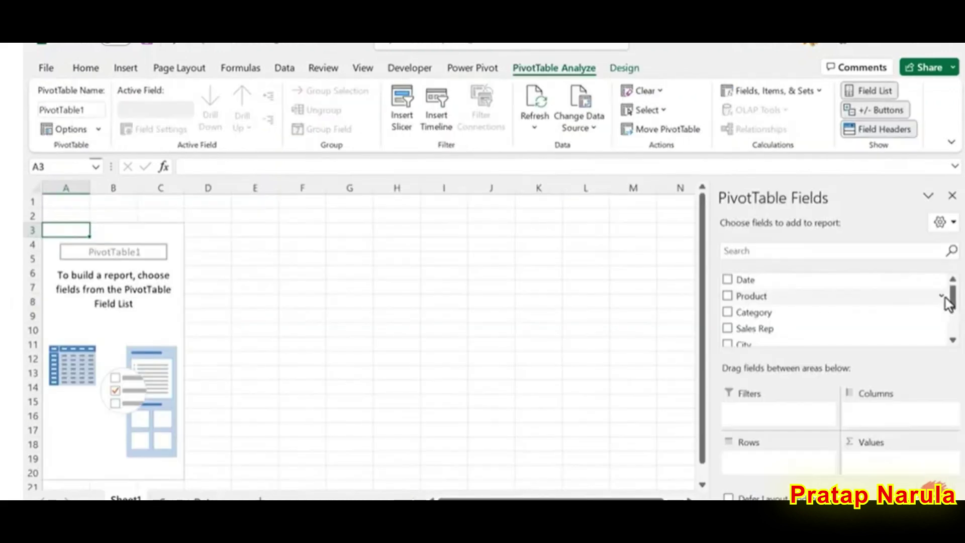
{"action": "left_click_drag", "start_coordinate": [947, 303], "coordinate": [951, 313]}
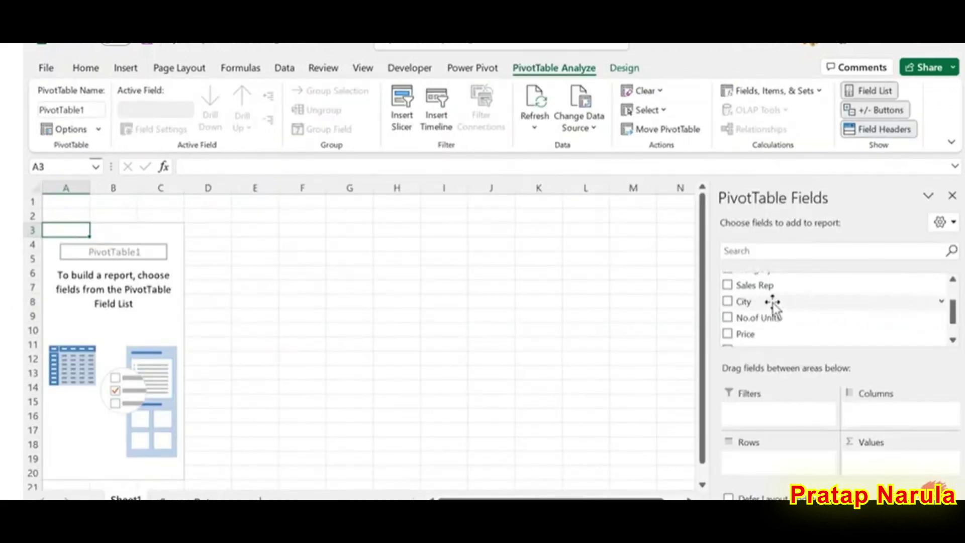
{"action": "left_click_drag", "start_coordinate": [772, 303], "coordinate": [748, 460]}
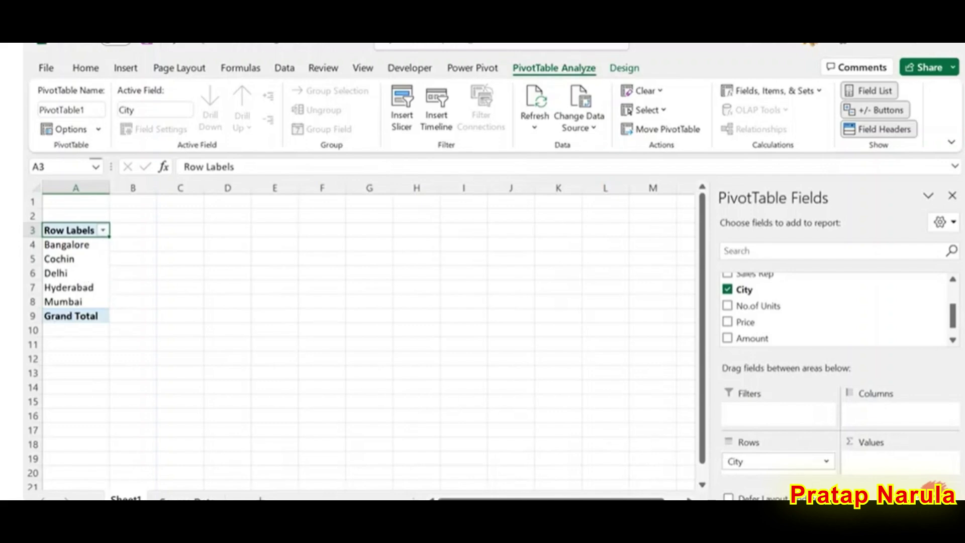
{"action": "scroll", "coordinate": [352, 332], "scroll_direction": "up", "scroll_amount": 2}
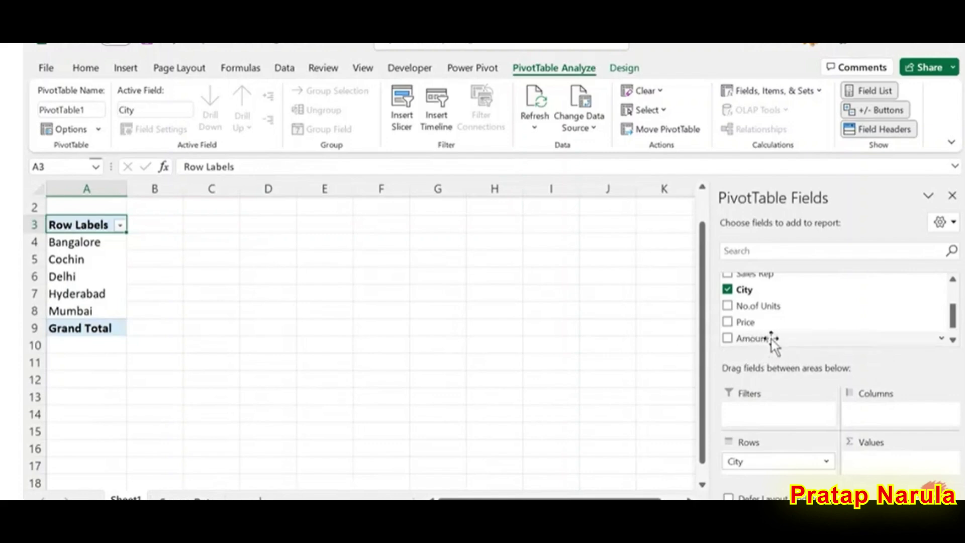
{"action": "left_click_drag", "start_coordinate": [771, 340], "coordinate": [860, 458]}
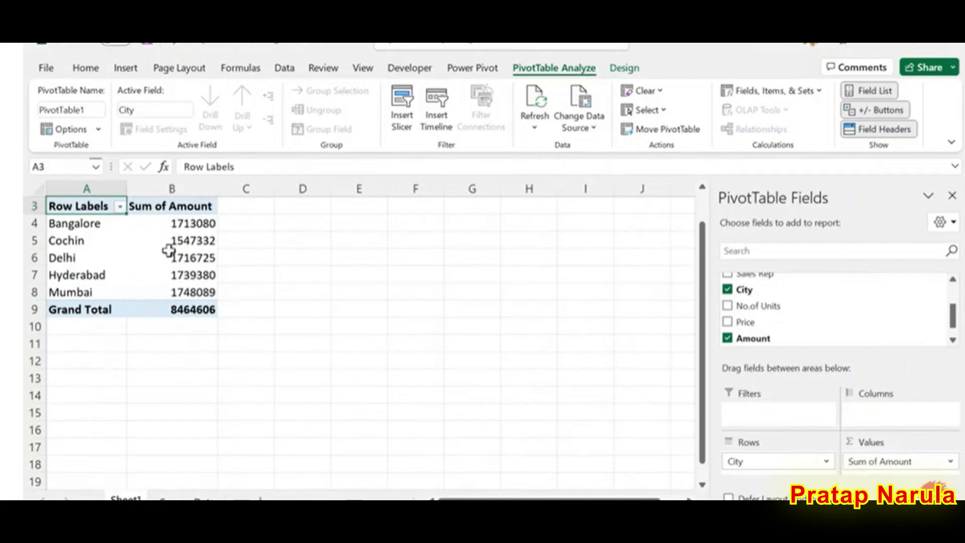
{"action": "scroll", "coordinate": [151, 256], "scroll_direction": "up", "scroll_amount": 1}
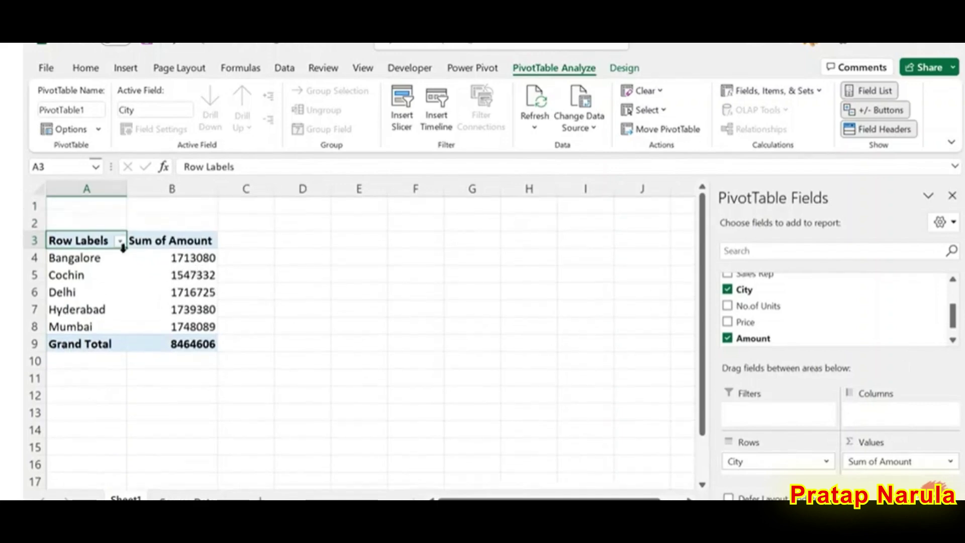
Step: Format the Sum of Amount values as Number with a 1000 separator and 0 decimal places
{"action": "right_click", "coordinate": [202, 290]}
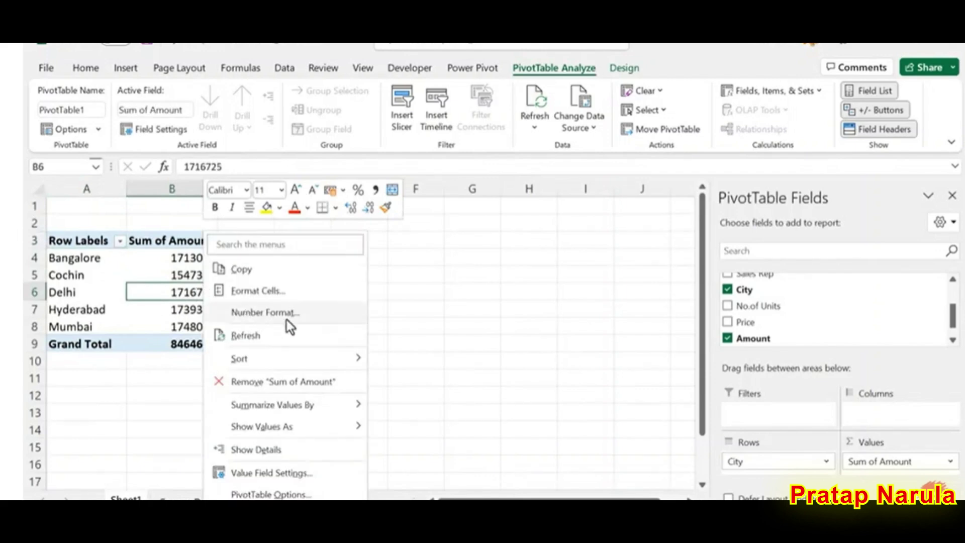
{"action": "left_click", "coordinate": [303, 316]}
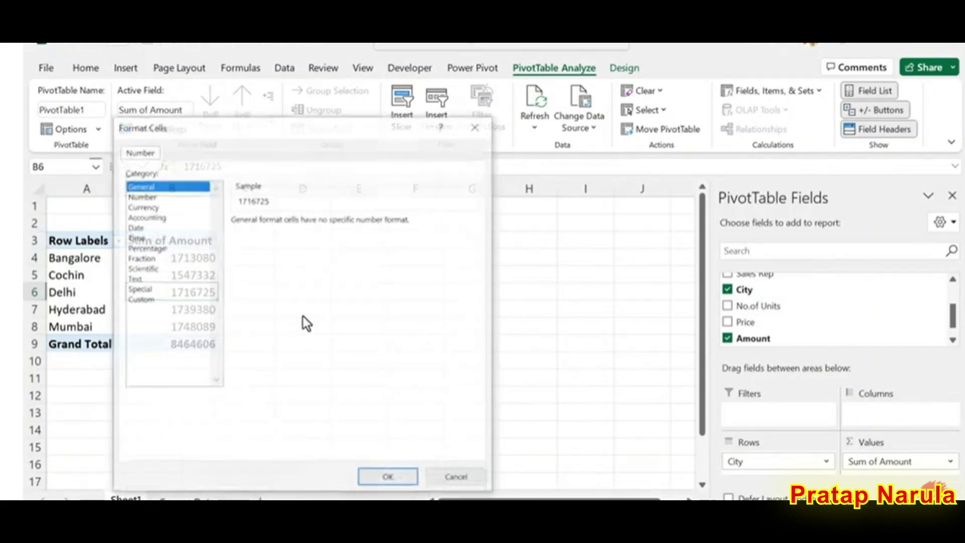
{"action": "left_click_drag", "start_coordinate": [224, 132], "coordinate": [352, 132]}
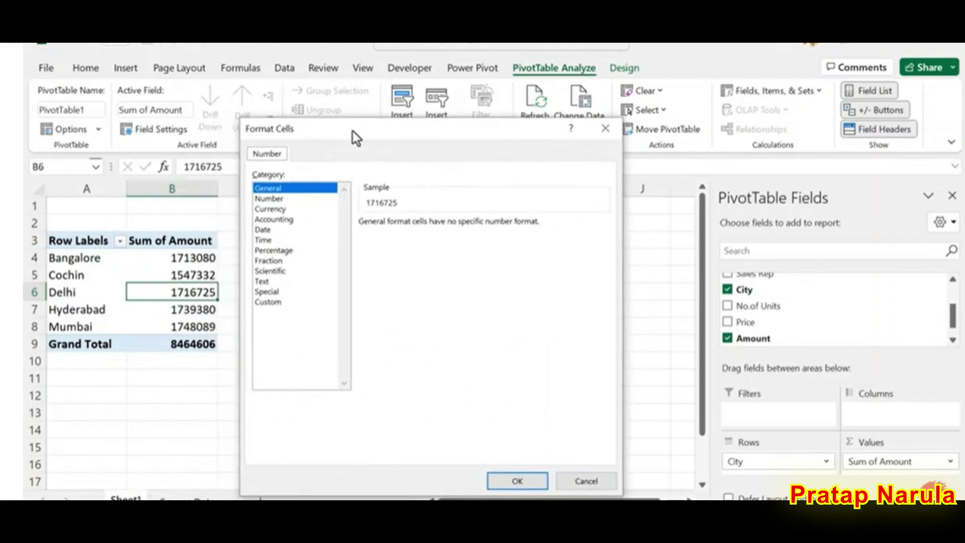
{"action": "left_click", "coordinate": [300, 199]}
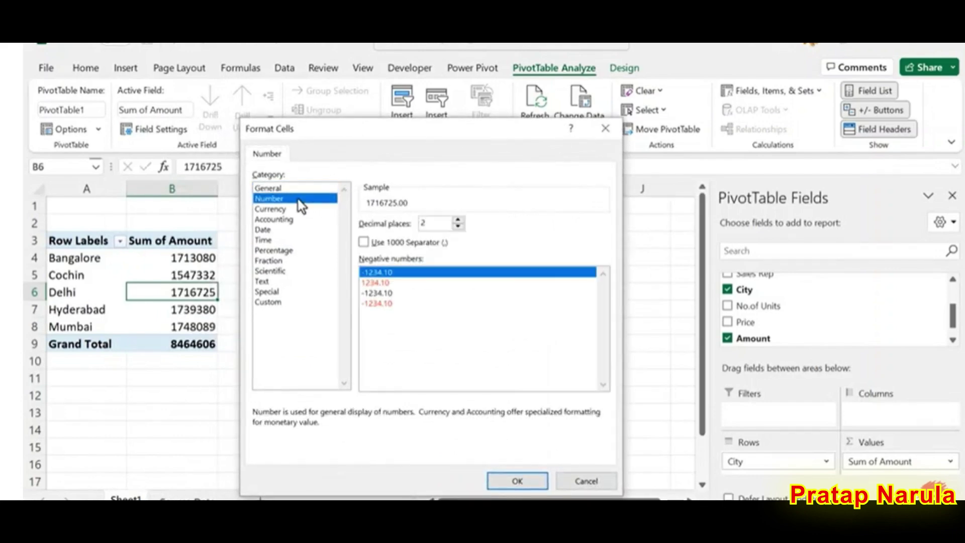
{"action": "left_click", "coordinate": [364, 243]}
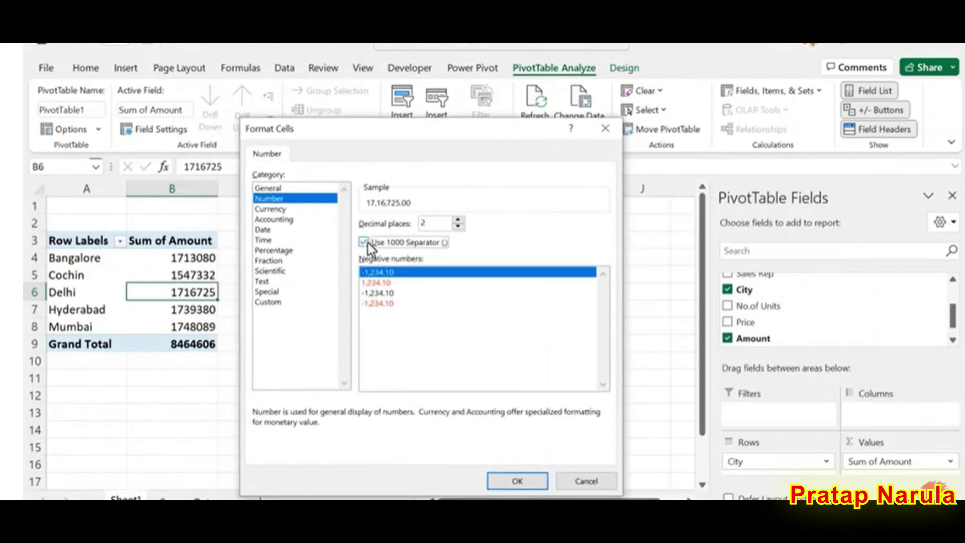
{"action": "left_click", "coordinate": [459, 229]}
{"action": "left_click", "coordinate": [459, 229]}
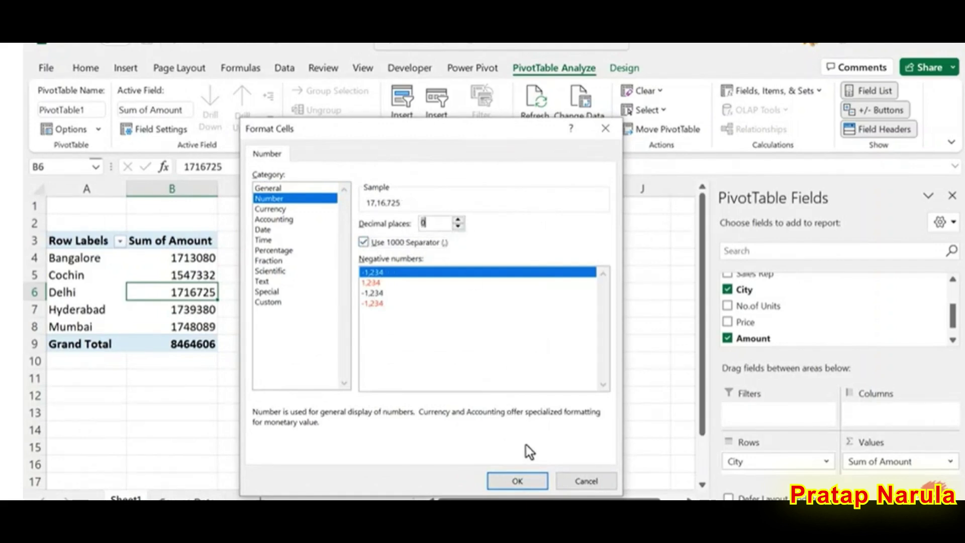
{"action": "left_click", "coordinate": [518, 481]}
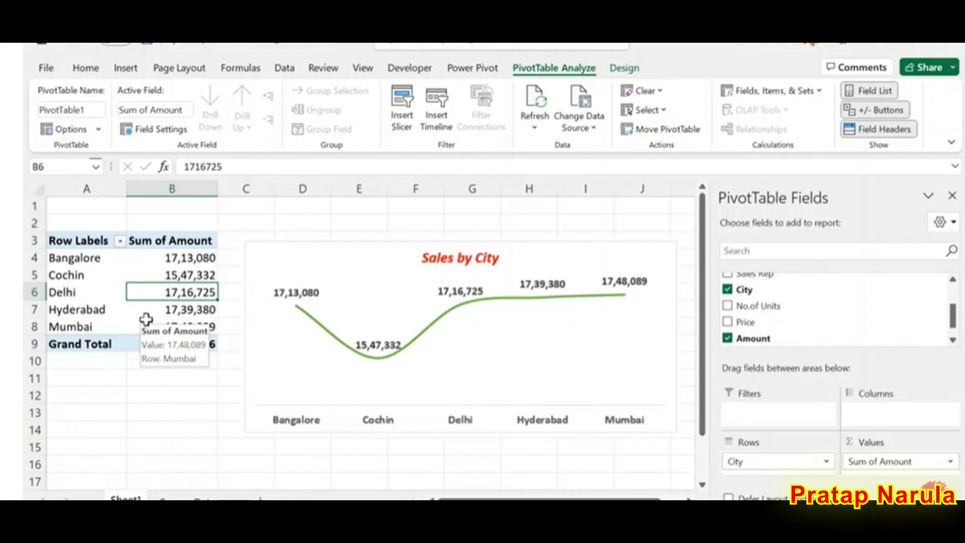
Step: Check the source data sheet, copy the city PivotTable A3:B9 to D3, and widen columns D and E to fit
{"action": "left_click", "coordinate": [201, 498]}
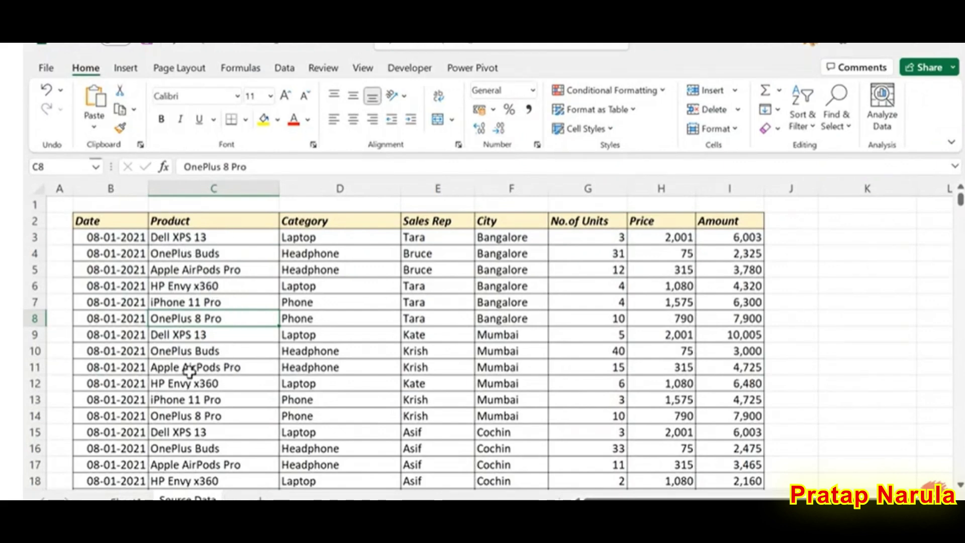
{"action": "key", "text": "ctrl+Page_Up"}
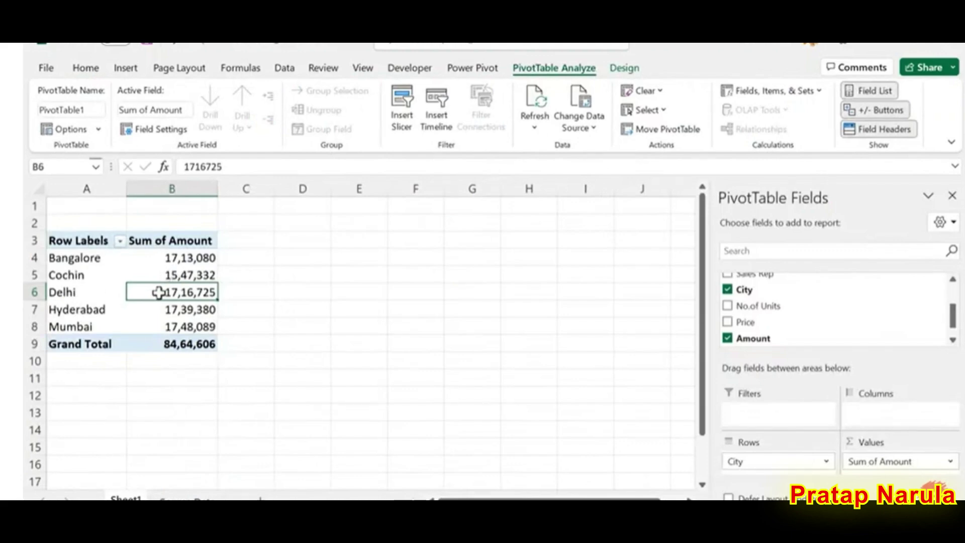
{"action": "left_click_drag", "start_coordinate": [79, 242], "coordinate": [181, 344]}
{"action": "key", "text": "ctrl+c"}
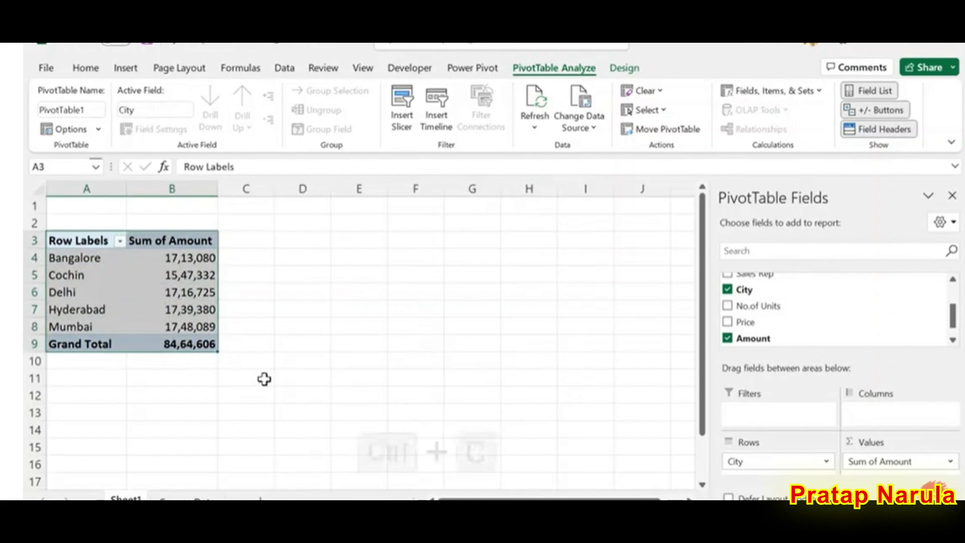
{"action": "left_click", "coordinate": [315, 240]}
{"action": "key", "text": "ctrl+v"}
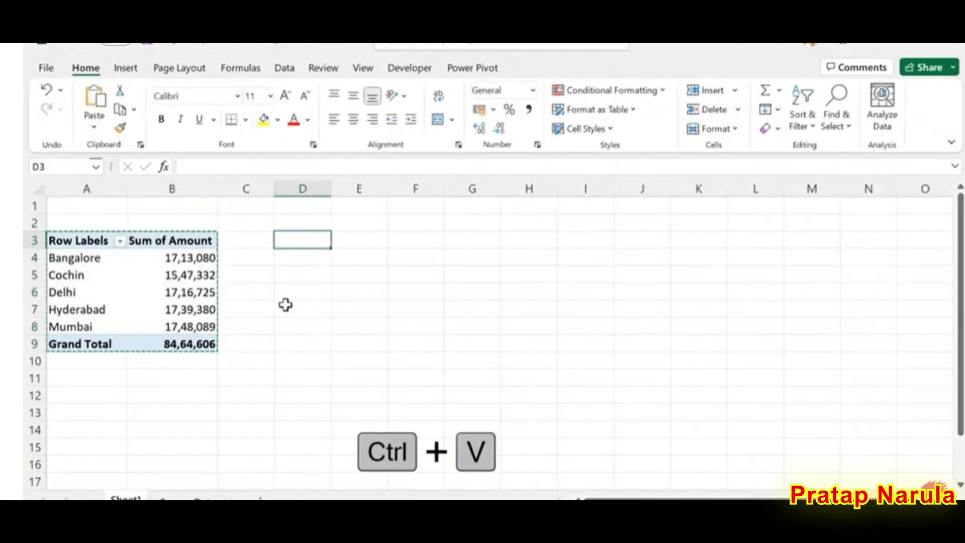
{"action": "left_click_drag", "start_coordinate": [330, 189], "coordinate": [351, 189]}
{"action": "double_click", "coordinate": [351, 188]}
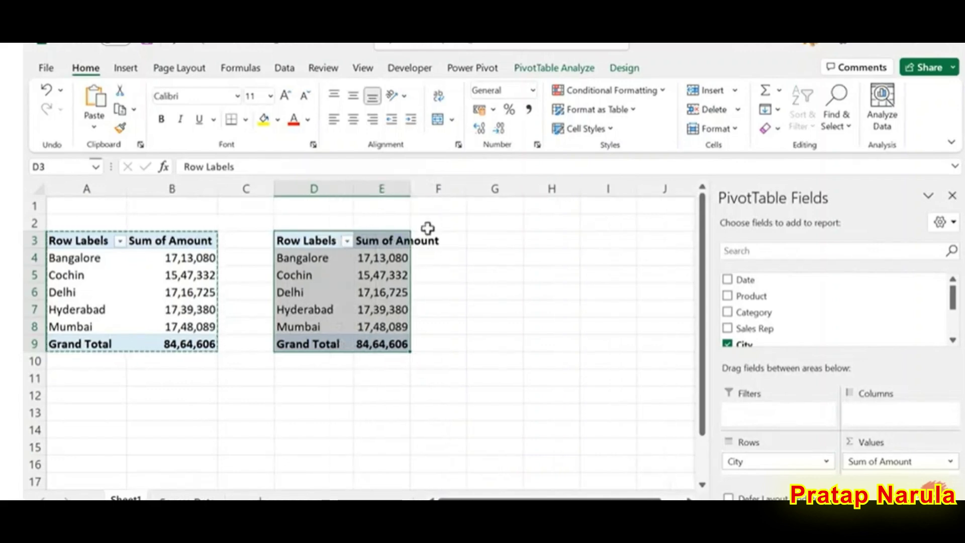
{"action": "left_click_drag", "start_coordinate": [411, 189], "coordinate": [452, 189]}
{"action": "left_click", "coordinate": [516, 323]}
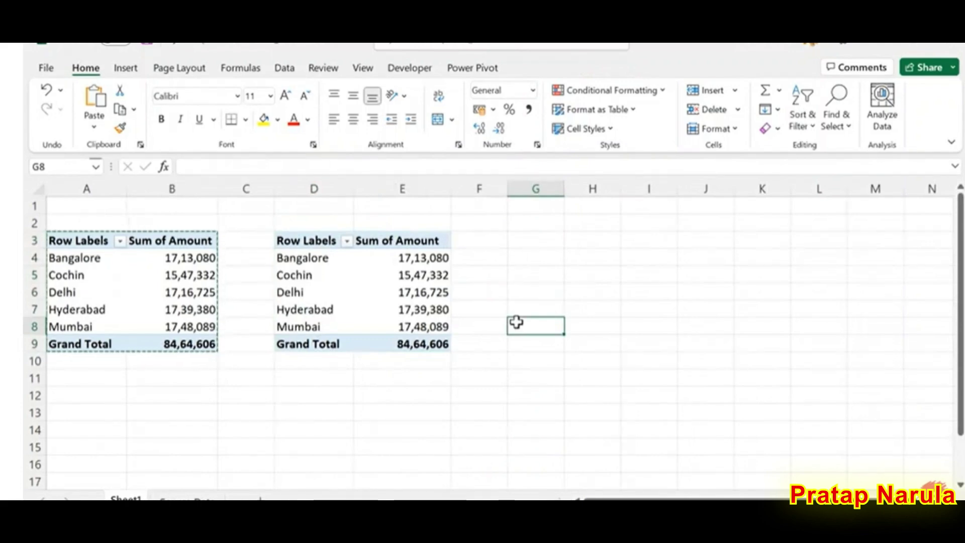
Step: Replace City with Product as the row field of the PivotTable at D3
{"action": "left_click", "coordinate": [331, 285]}
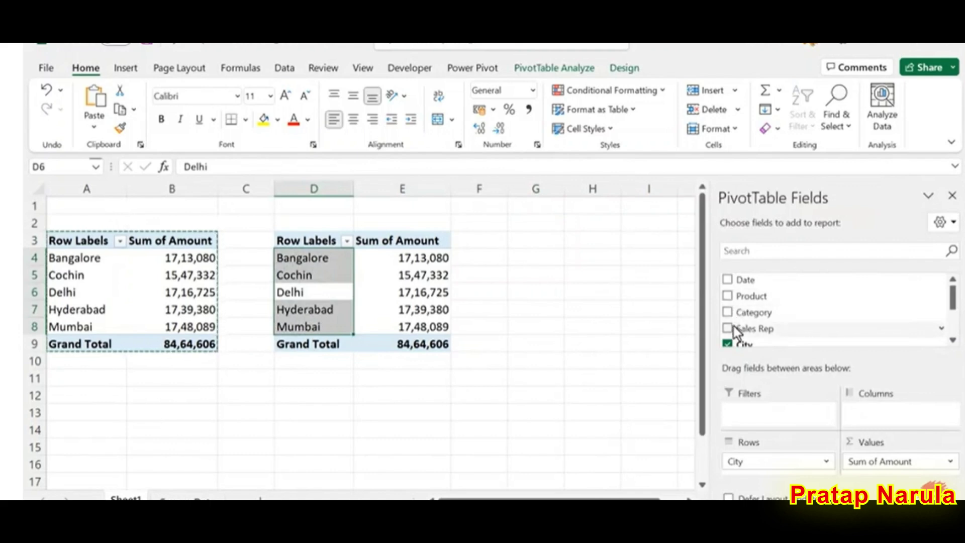
{"action": "scroll", "coordinate": [754, 322], "scroll_direction": "down", "scroll_amount": 1}
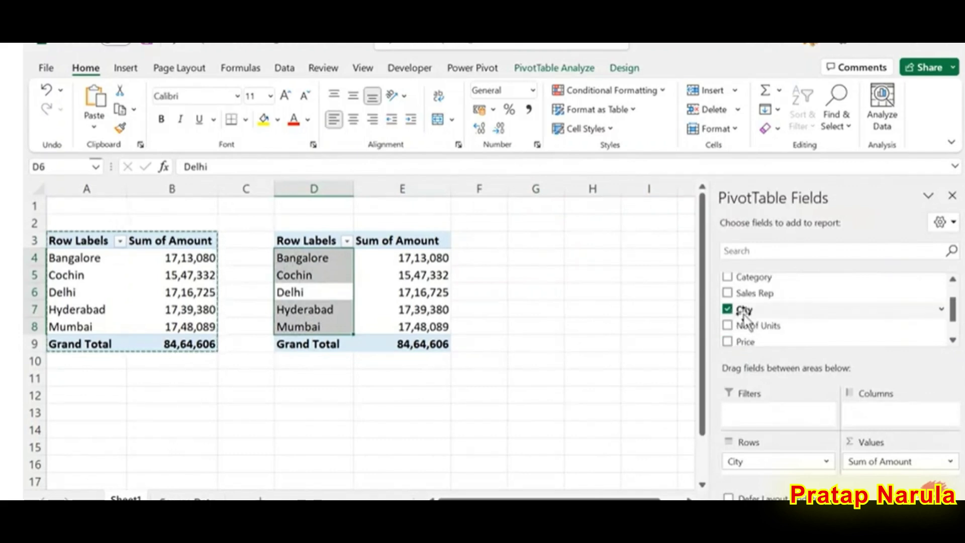
{"action": "left_click", "coordinate": [728, 312]}
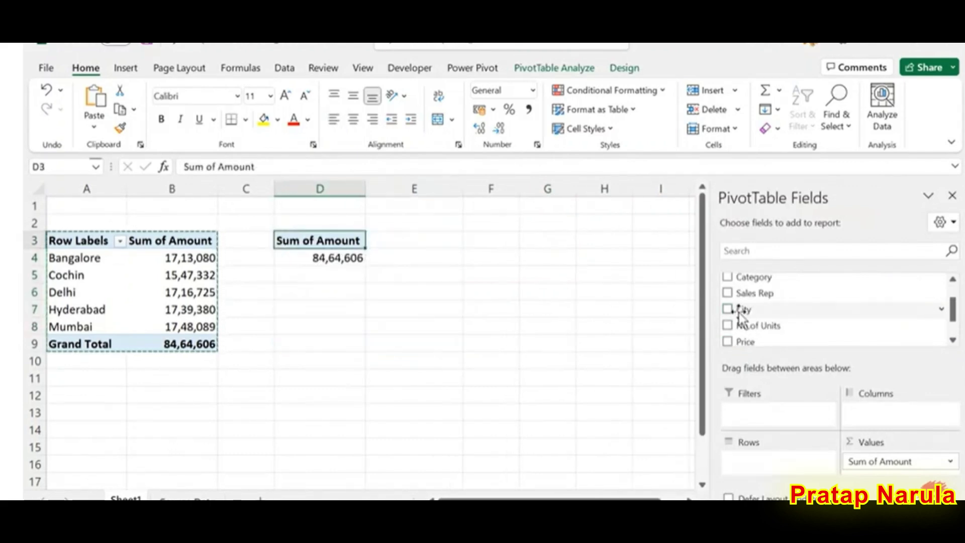
{"action": "scroll", "coordinate": [743, 311], "scroll_direction": "up", "scroll_amount": 1}
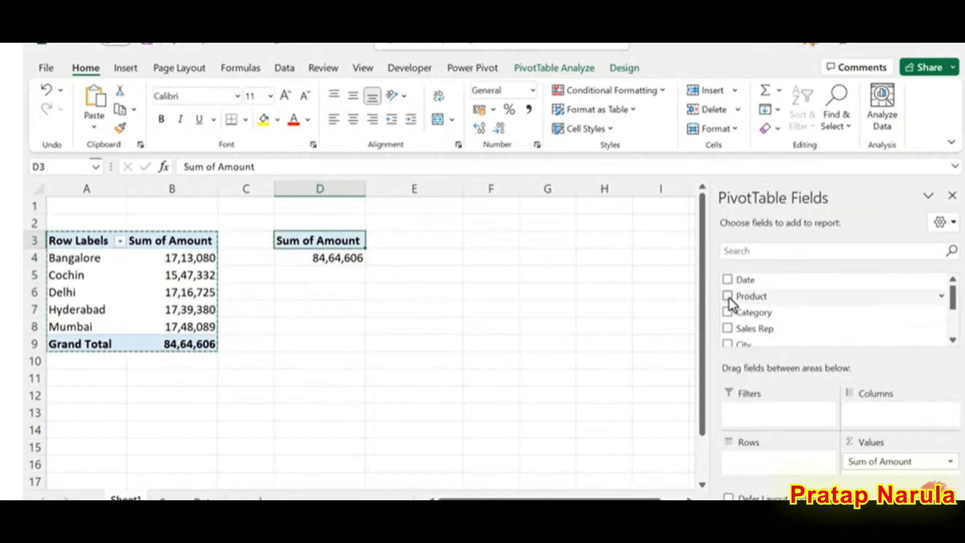
{"action": "left_click", "coordinate": [728, 296]}
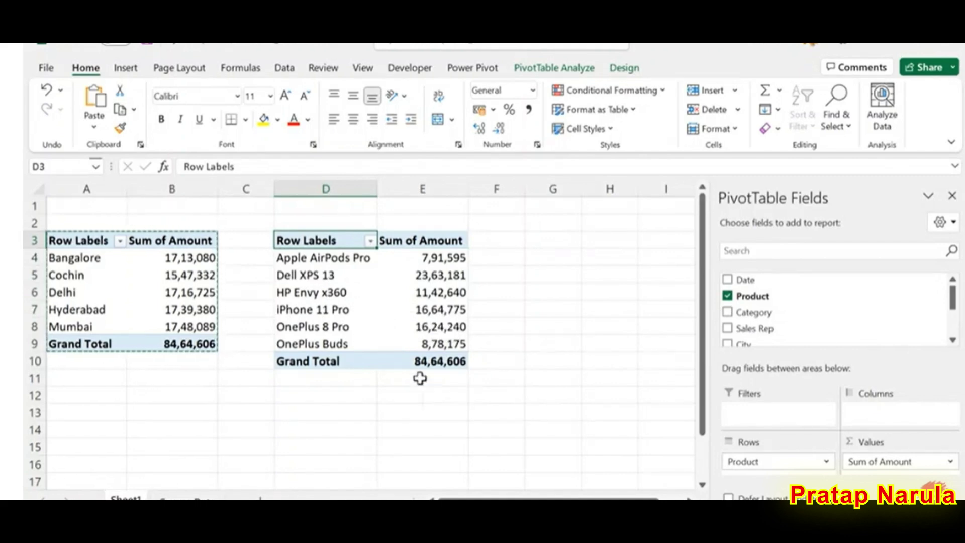
Step: Copy the product PivotTable D3:E10 to G3 and widen columns G and H
{"action": "left_click_drag", "start_coordinate": [307, 241], "coordinate": [440, 358]}
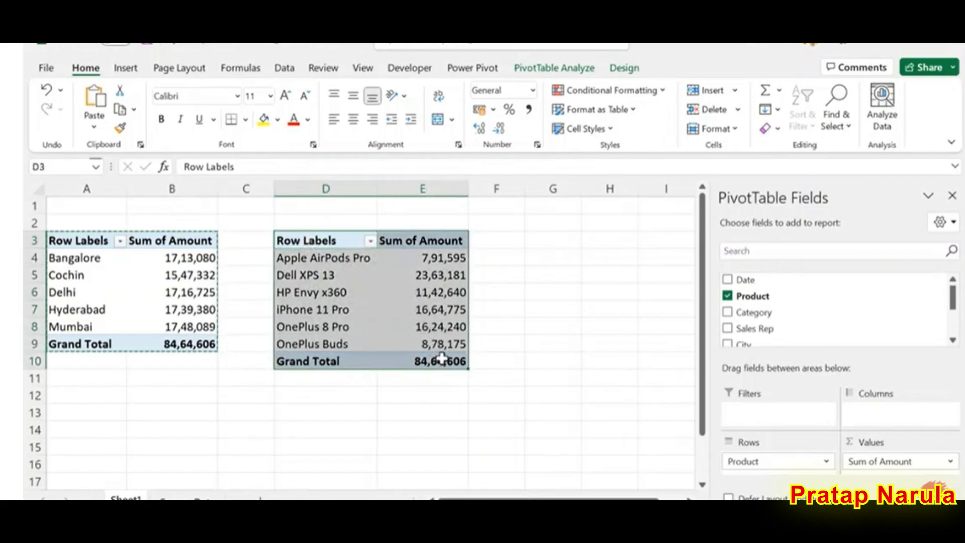
{"action": "key", "text": "ctrl+c"}
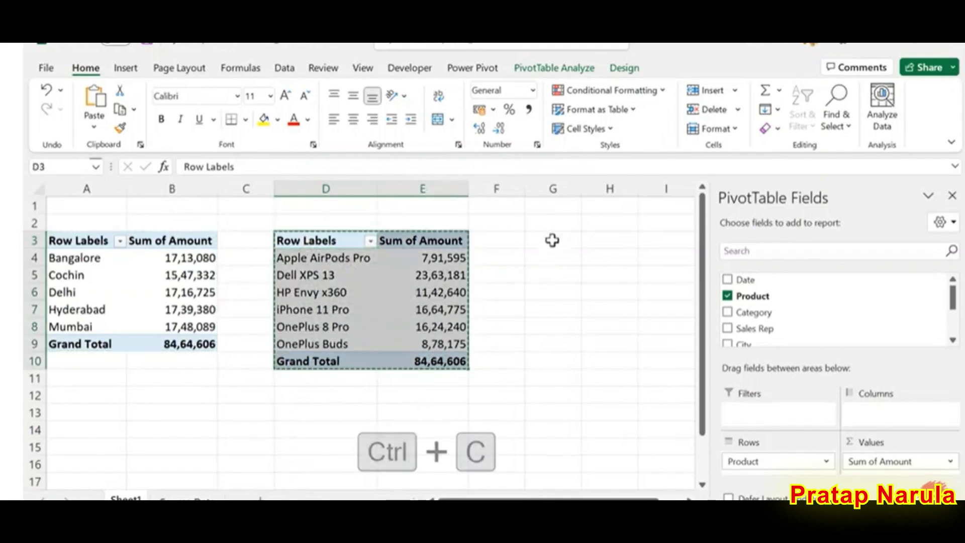
{"action": "left_click", "coordinate": [551, 241]}
{"action": "key", "text": "ctrl+v"}
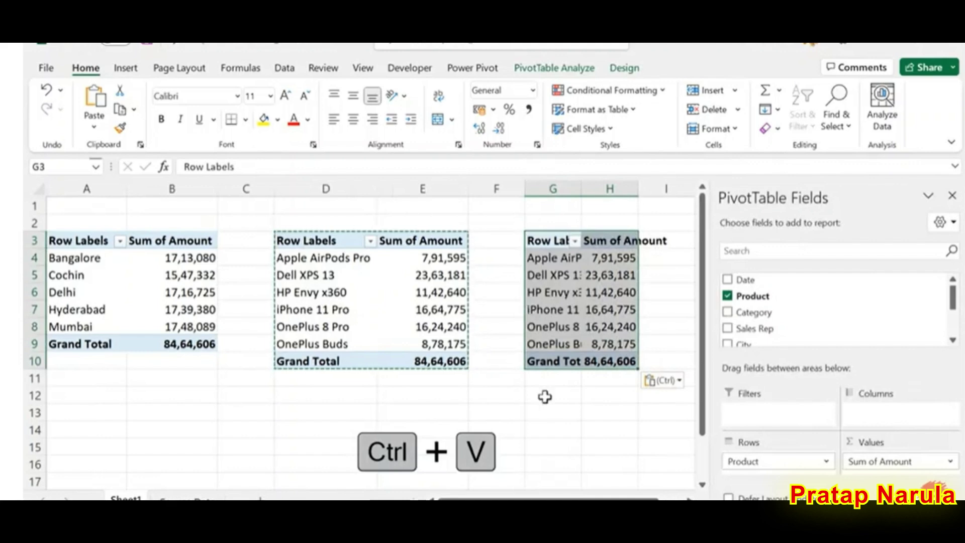
{"action": "left_click", "coordinate": [605, 409]}
{"action": "left_click_drag", "start_coordinate": [581, 189], "coordinate": [698, 190]}
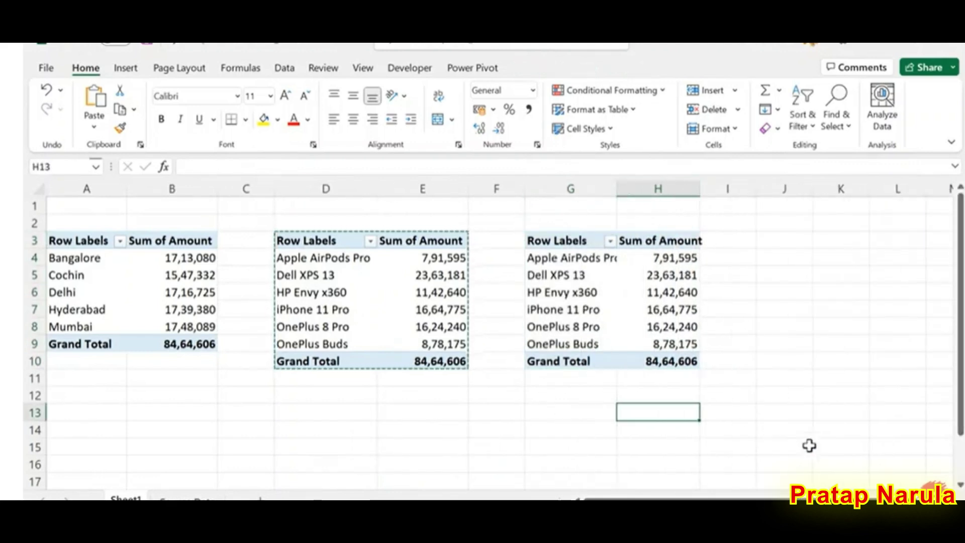
Step: Replace Product with Sales Rep as the row field of the PivotTable at G3
{"action": "scroll", "coordinate": [352, 301], "scroll_direction": "right", "scroll_amount": 2}
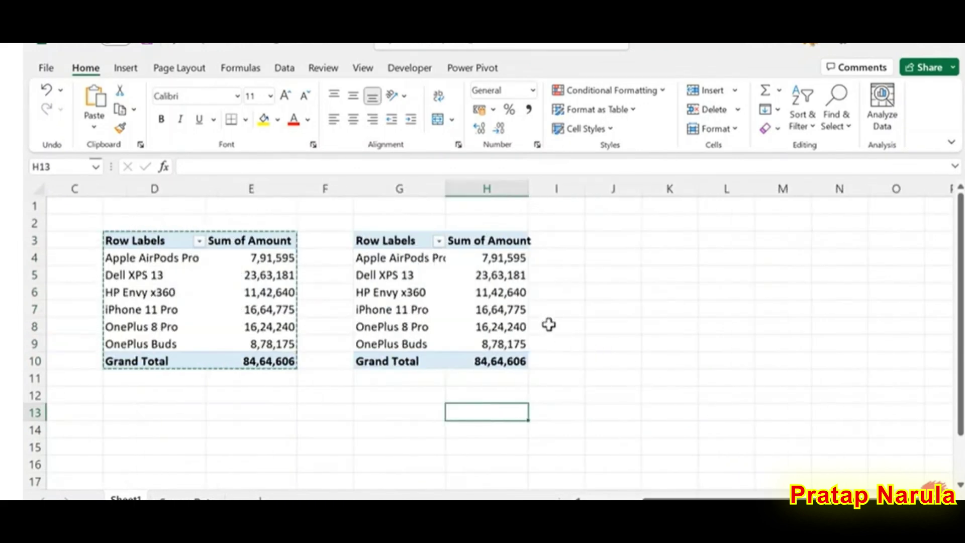
{"action": "left_click", "coordinate": [496, 294]}
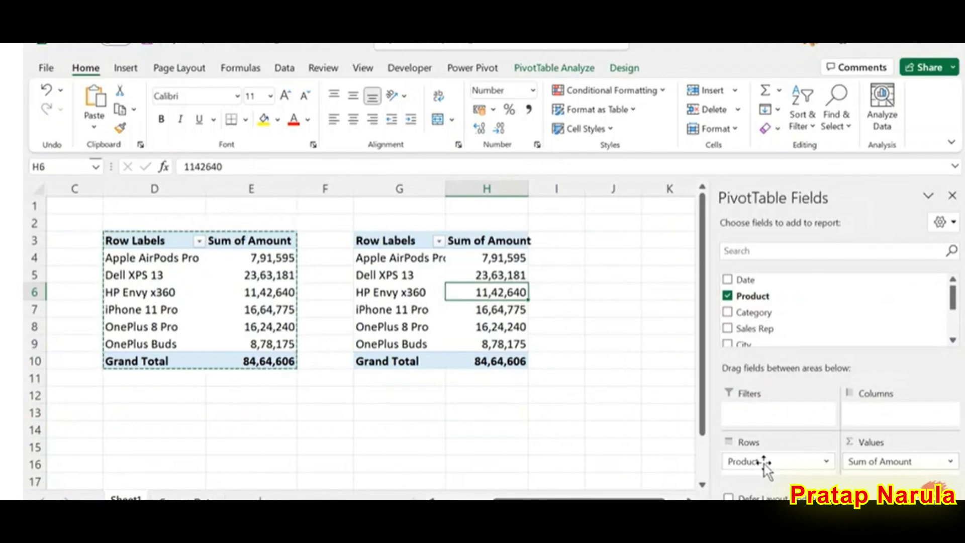
{"action": "left_click_drag", "start_coordinate": [765, 467], "coordinate": [648, 449]}
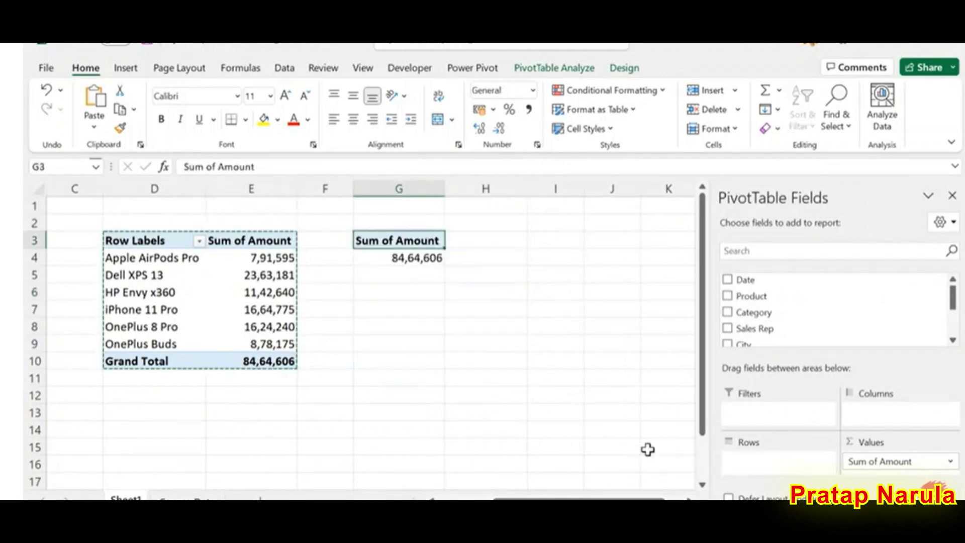
{"action": "left_click", "coordinate": [726, 328]}
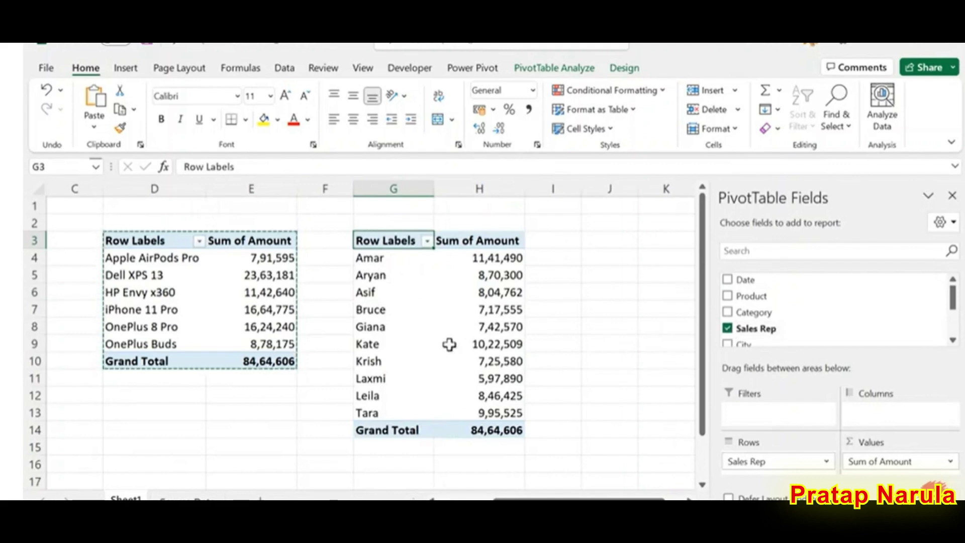
{"action": "mouse_move", "coordinate": [449, 344]}
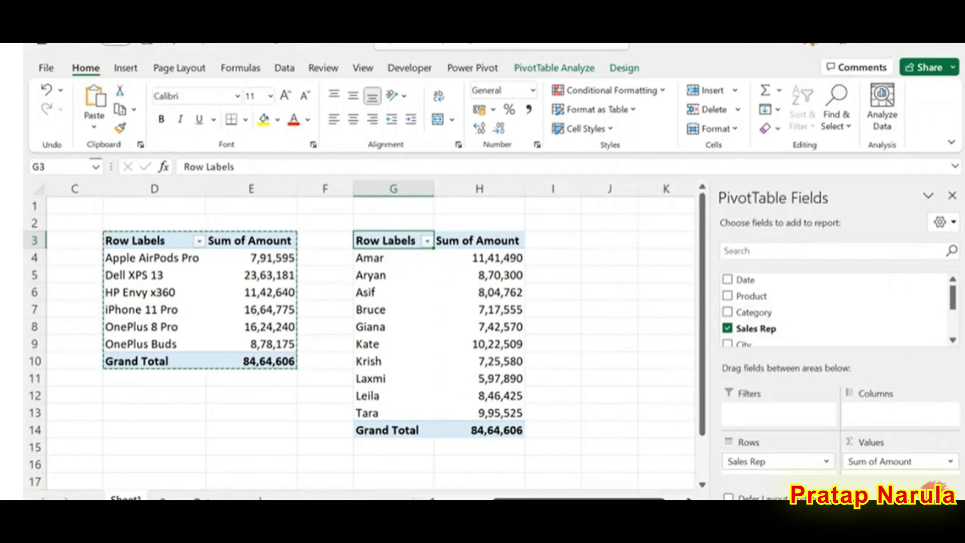
Step: Copy the sales rep PivotTable G3:H14 and paste it at J3
{"action": "left_click_drag", "start_coordinate": [578, 499], "coordinate": [611, 499]}
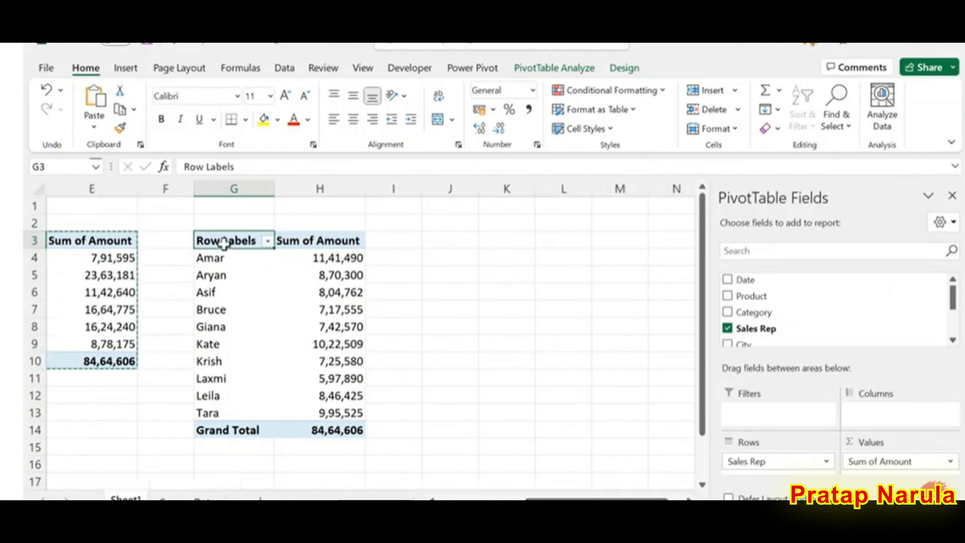
{"action": "left_click_drag", "start_coordinate": [221, 246], "coordinate": [346, 427]}
{"action": "key", "text": "ctrl+c"}
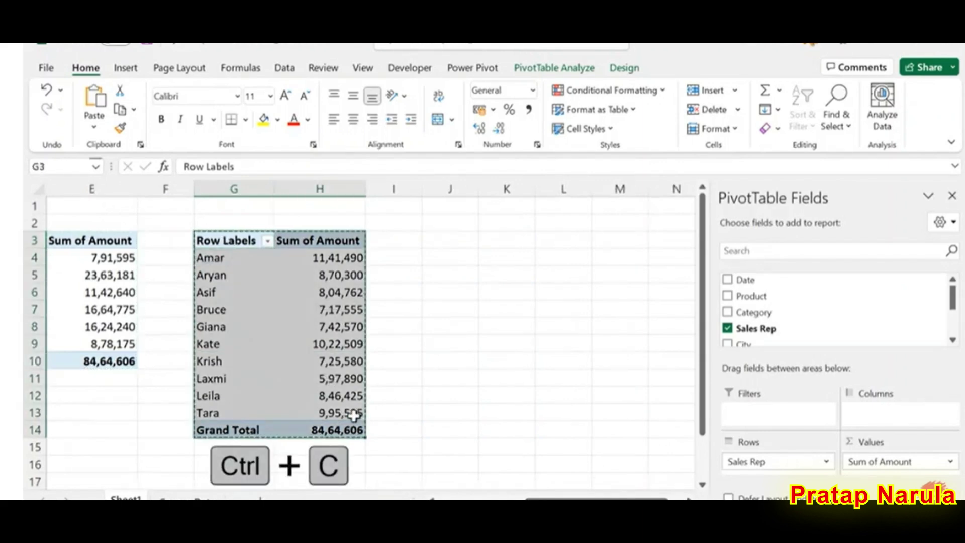
{"action": "left_click", "coordinate": [449, 243]}
{"action": "key", "text": "ctrl+v"}
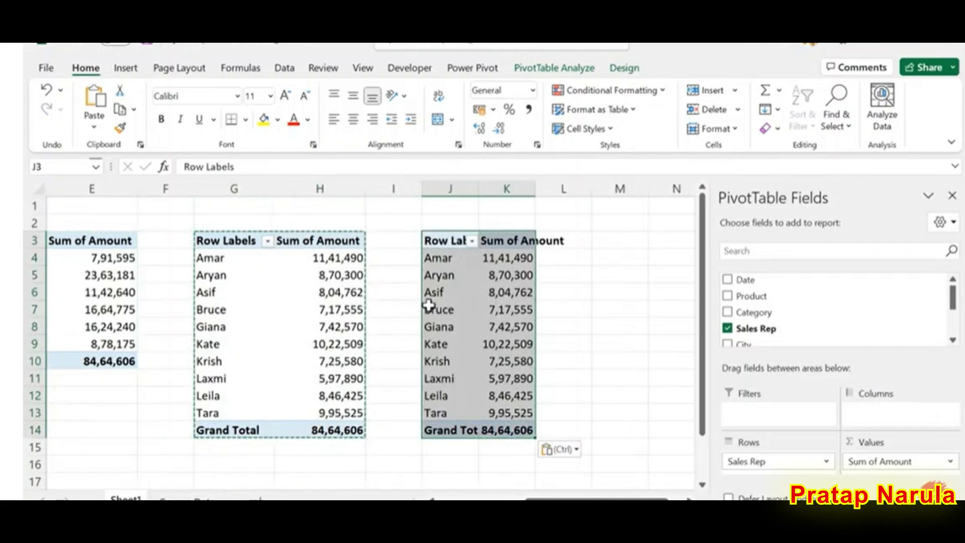
Step: Replace Sales Rep with Category as the row field of the PivotTable at J3
{"action": "left_click", "coordinate": [727, 331]}
{"action": "left_click", "coordinate": [728, 314]}
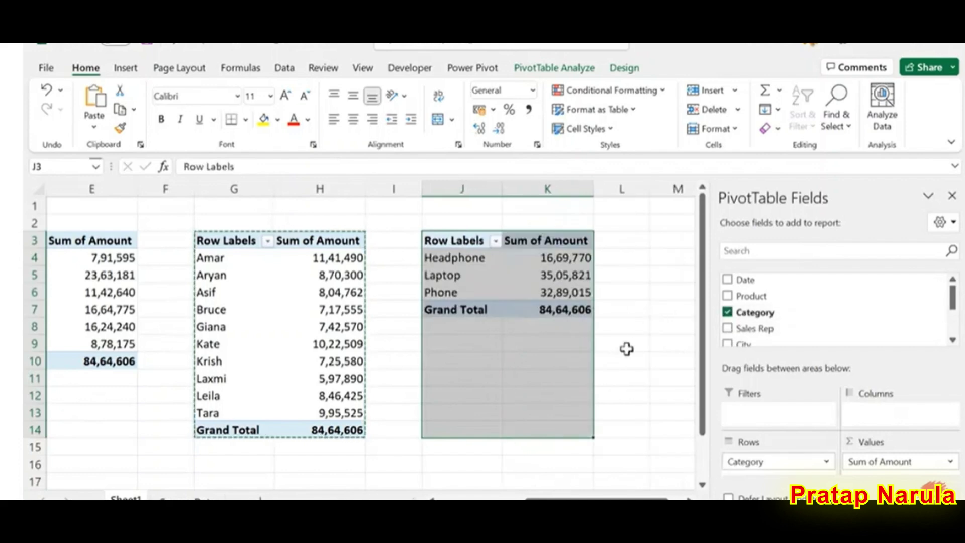
{"action": "left_click", "coordinate": [623, 344]}
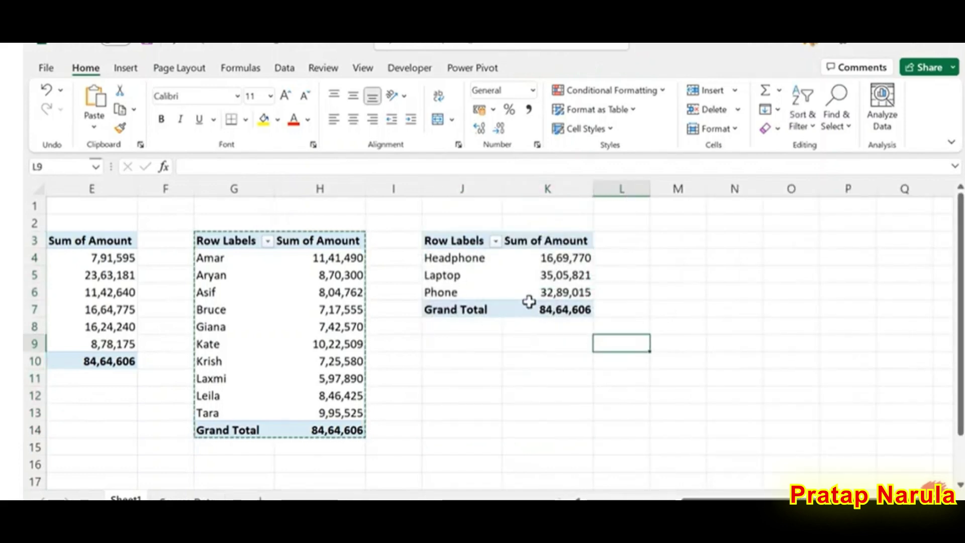
Step: Copy the category PivotTable J3:K7 and paste it at M3
{"action": "mouse_move", "coordinate": [696, 498]}
{"action": "left_mouse_down"}
{"action": "mouse_move", "coordinate": [584, 497]}
{"action": "mouse_move", "coordinate": [713, 494]}
{"action": "left_mouse_up"}
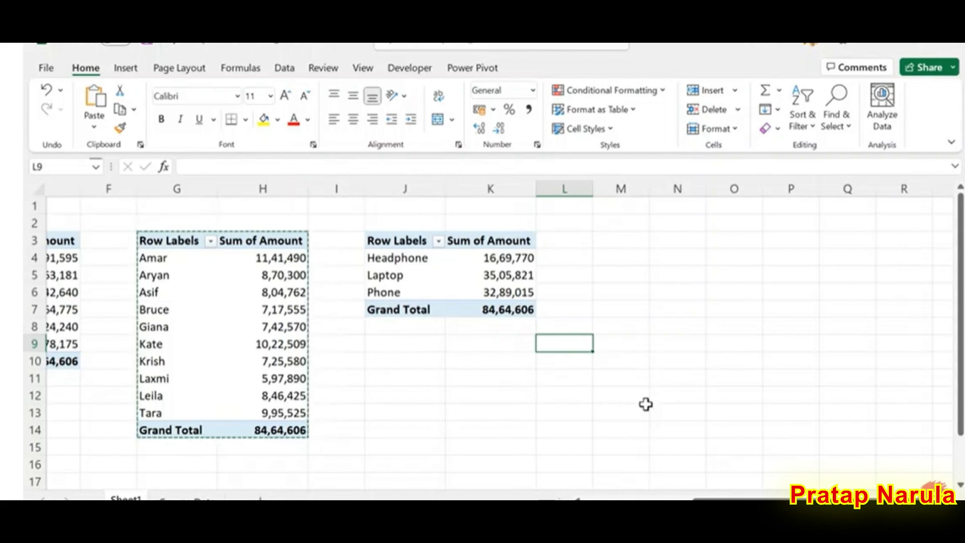
{"action": "left_click_drag", "start_coordinate": [394, 245], "coordinate": [489, 305]}
{"action": "key", "text": "ctrl+c"}
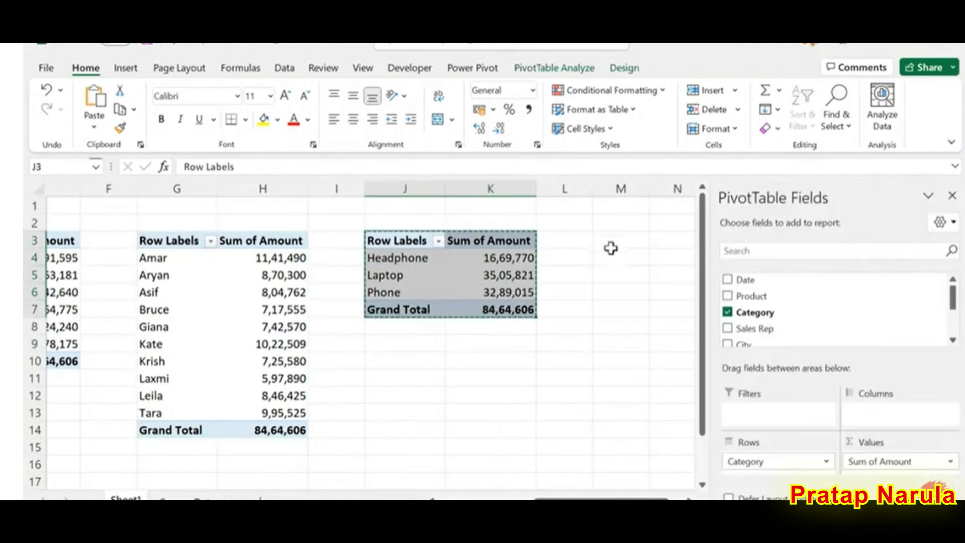
{"action": "left_click", "coordinate": [613, 244]}
{"action": "key", "text": "ctrl+v"}
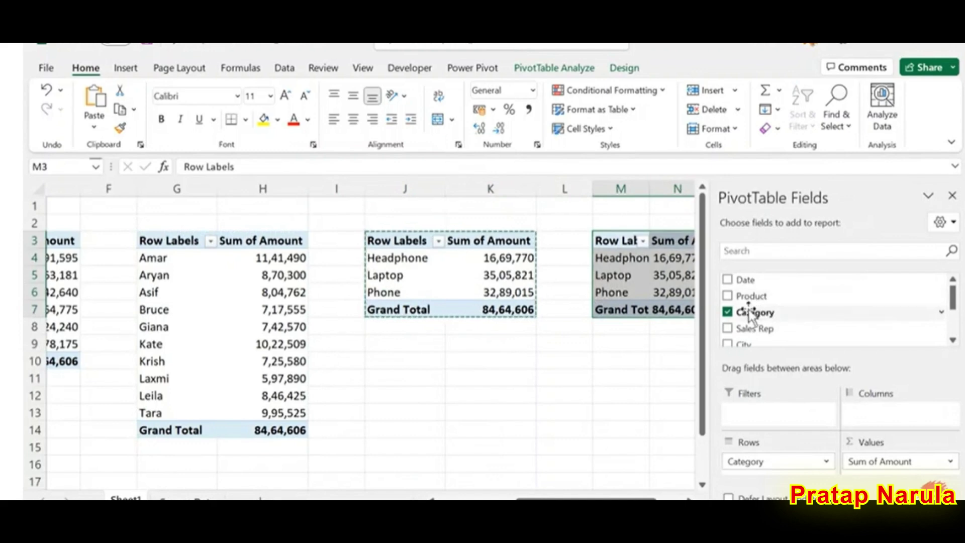
Step: Replace Category with Date as the row field of the PivotTable at M3
{"action": "left_click", "coordinate": [730, 312]}
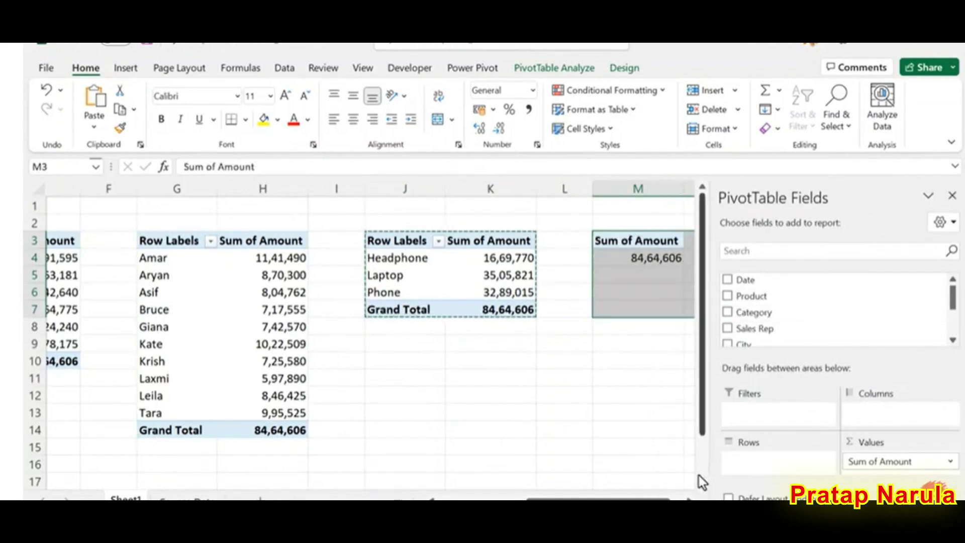
{"action": "scroll", "coordinate": [699, 475], "scroll_direction": "right", "scroll_amount": 2}
{"action": "scroll", "coordinate": [681, 466], "scroll_direction": "right", "scroll_amount": 1}
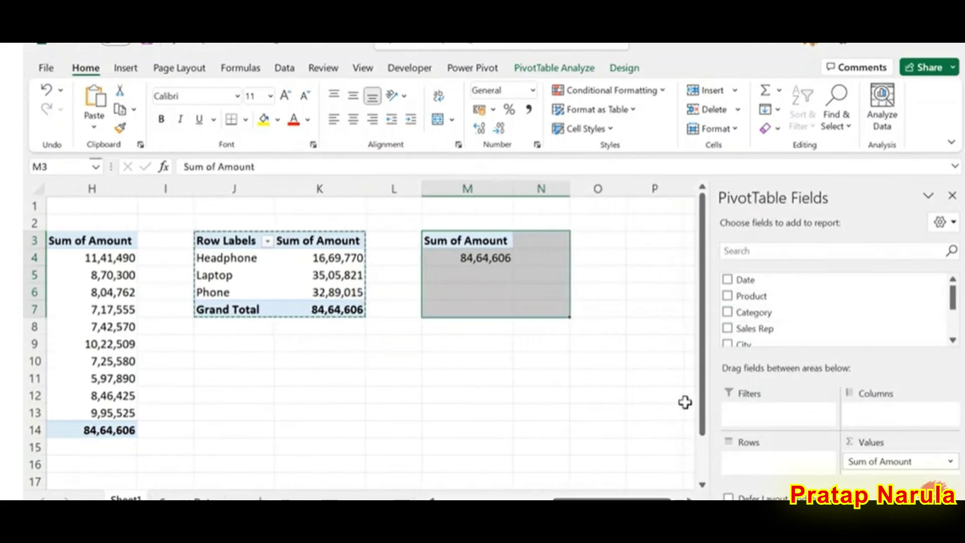
{"action": "left_click", "coordinate": [727, 280]}
{"action": "left_click", "coordinate": [652, 336]}
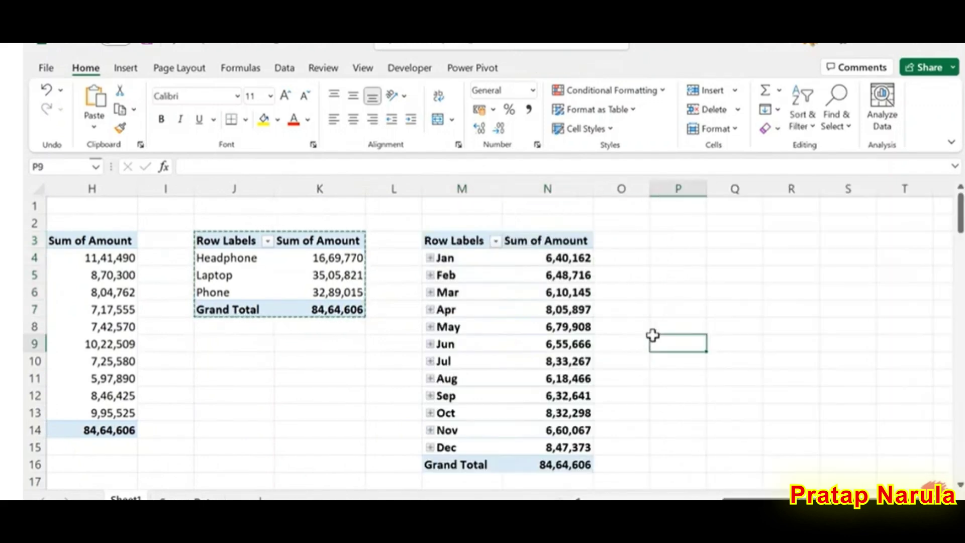
Step: Remove the Date and Days (Date) fields from the rows of the PivotTable at M3, keeping only Months (Date)
{"action": "left_click", "coordinate": [472, 313]}
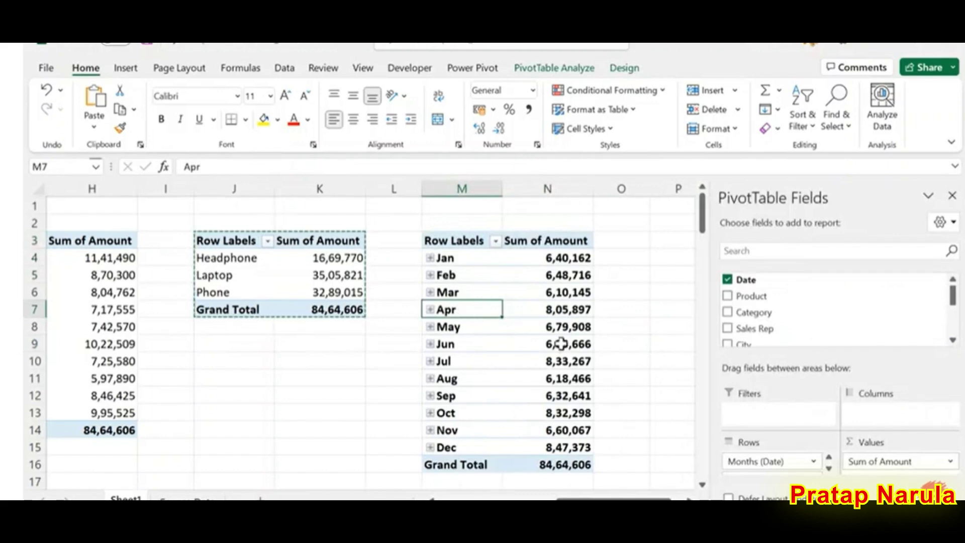
{"action": "left_click_drag", "start_coordinate": [833, 379], "coordinate": [836, 319]}
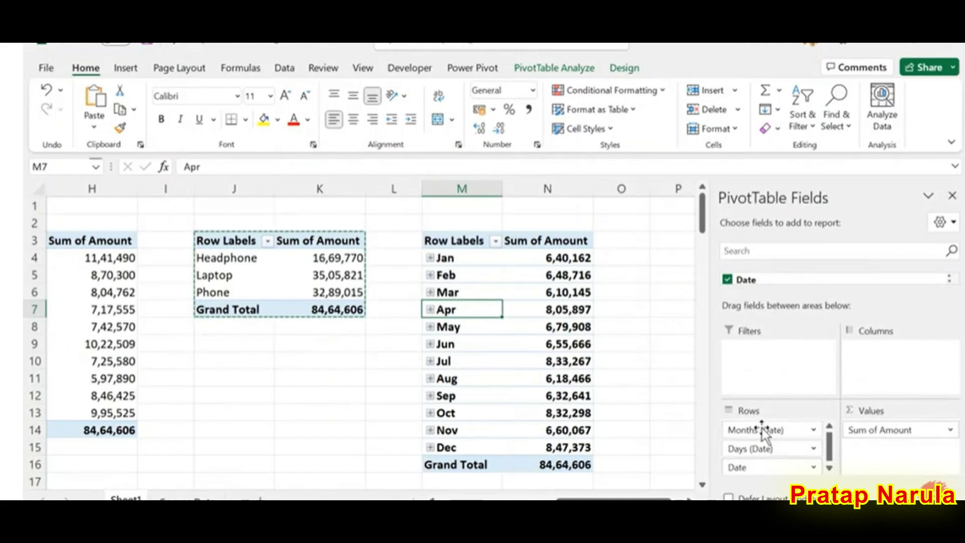
{"action": "left_click_drag", "start_coordinate": [763, 467], "coordinate": [668, 465]}
{"action": "left_click_drag", "start_coordinate": [762, 455], "coordinate": [659, 422]}
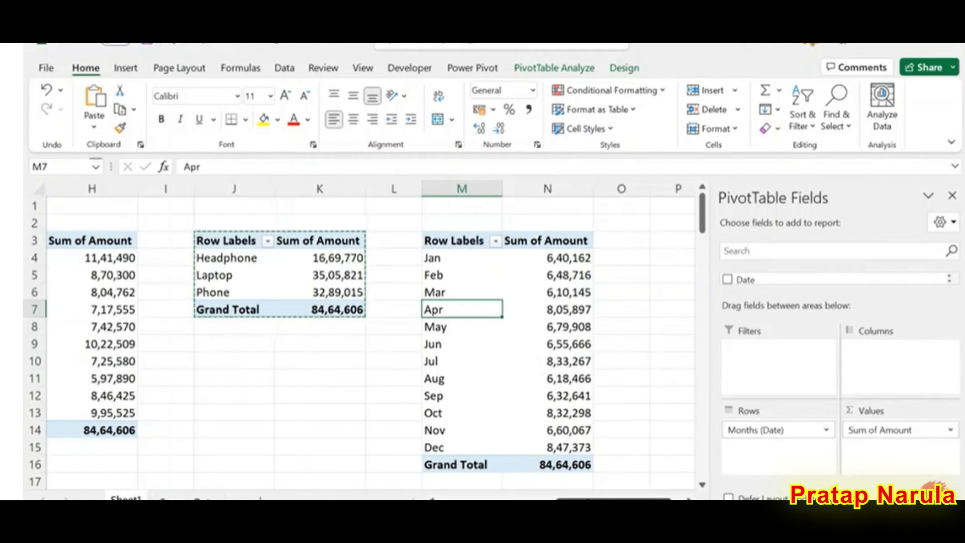
Step: Rename the city PivotTable at A3 as City
{"action": "left_click_drag", "start_coordinate": [613, 499], "coordinate": [419, 485]}
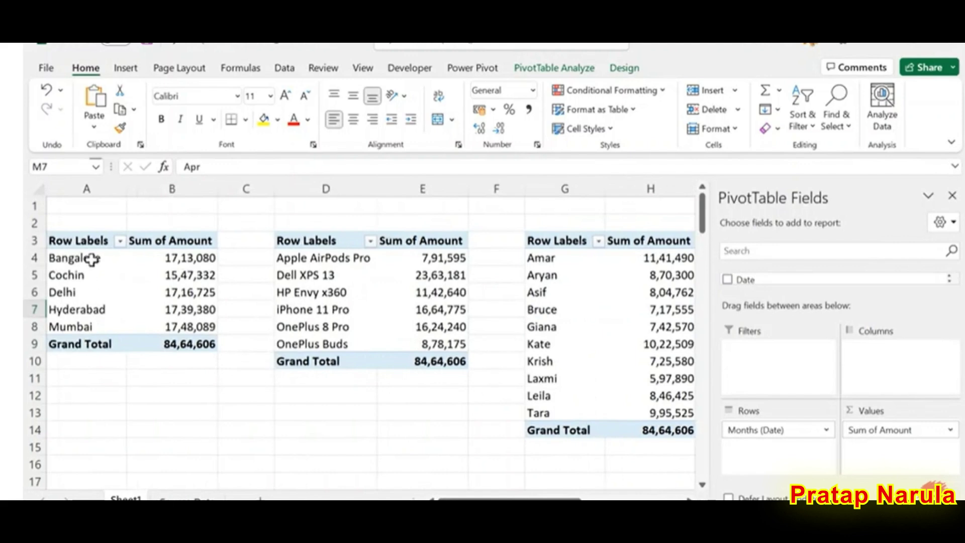
{"action": "left_click", "coordinate": [188, 294]}
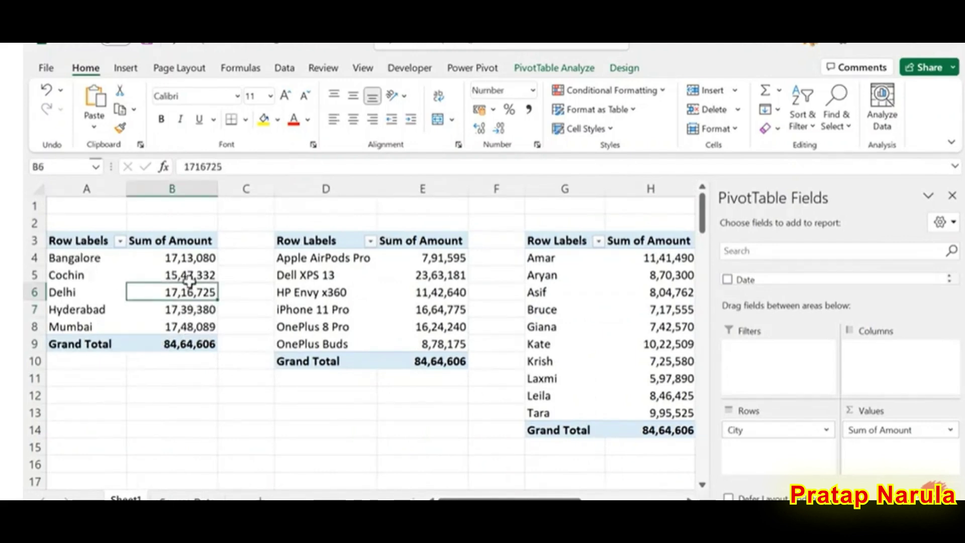
{"action": "left_click", "coordinate": [553, 71]}
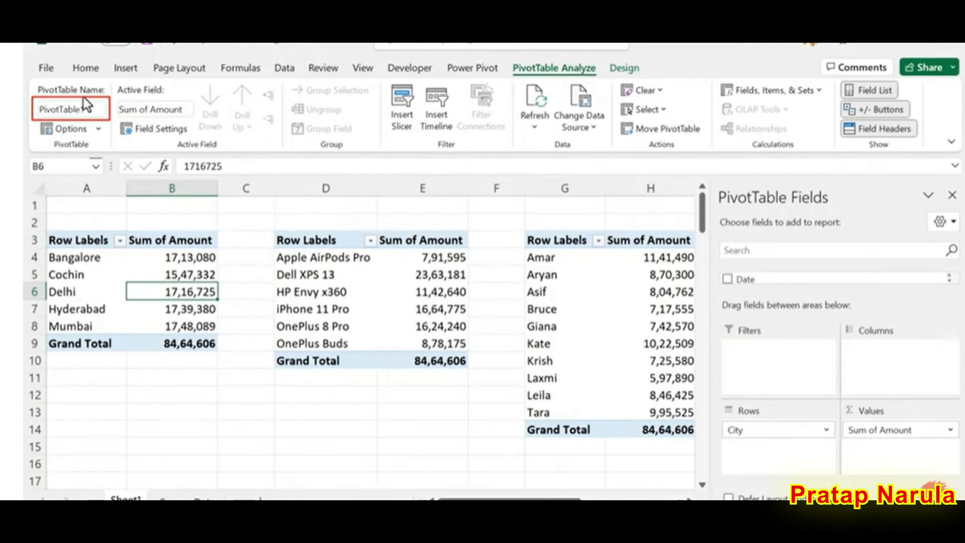
{"action": "left_click", "coordinate": [91, 111]}
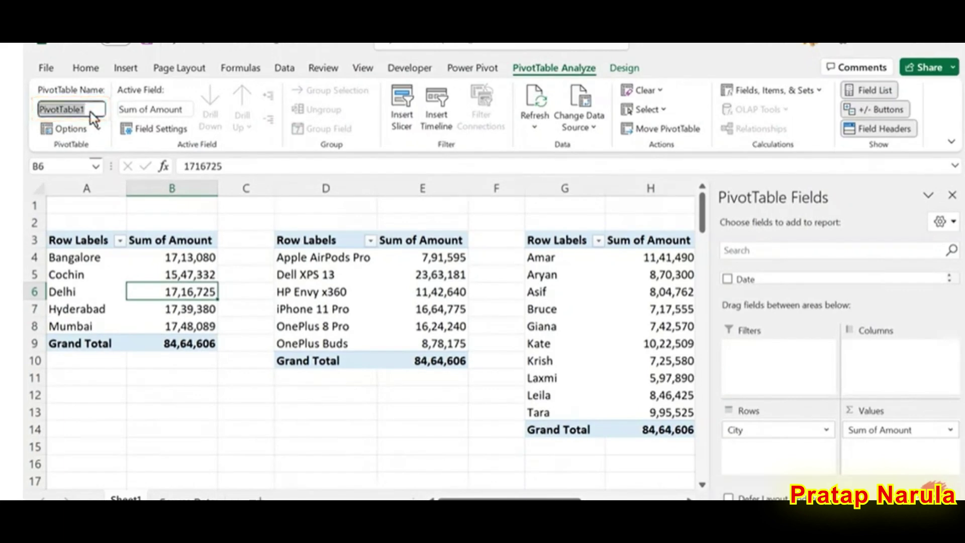
{"action": "type", "text": "City"}
{"action": "key", "text": "Return"}
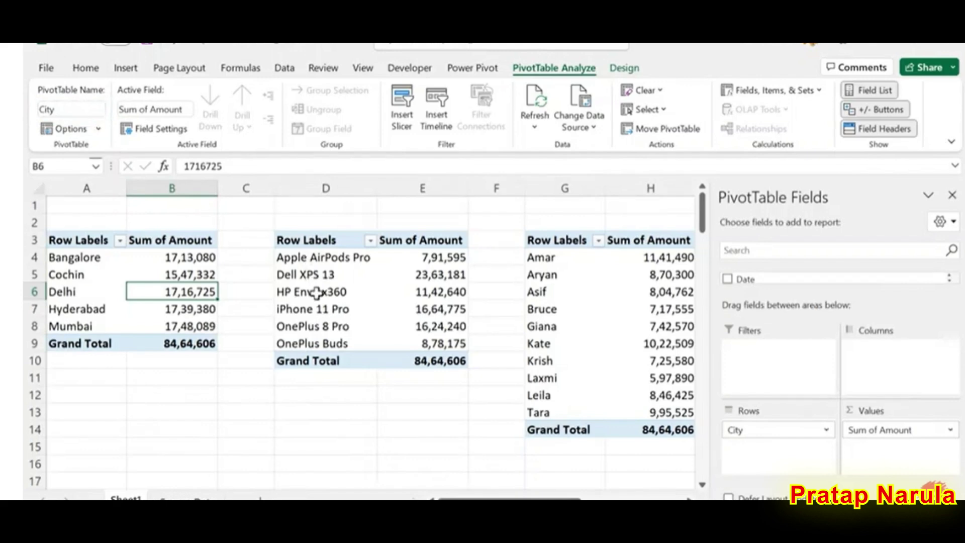
Step: Rename the product PivotTable at D3 as Product
{"action": "left_click", "coordinate": [438, 297]}
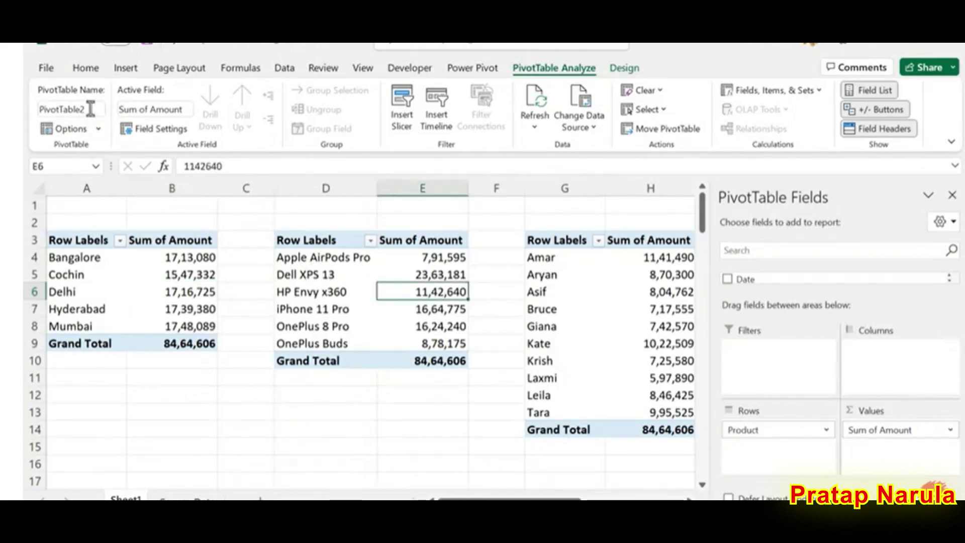
{"action": "left_click", "coordinate": [91, 110]}
{"action": "type", "text": "Produc"}
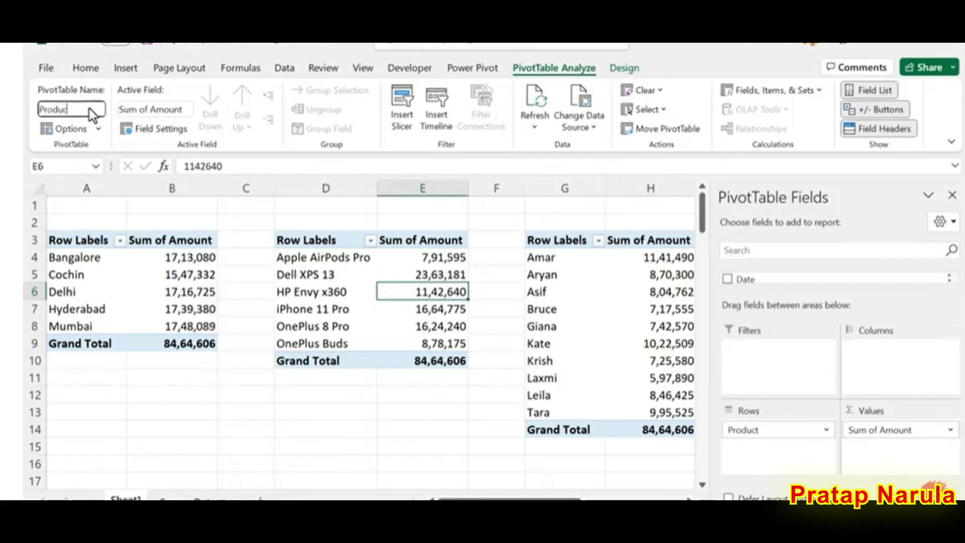
{"action": "type", "text": "t"}
{"action": "key", "text": "Return"}
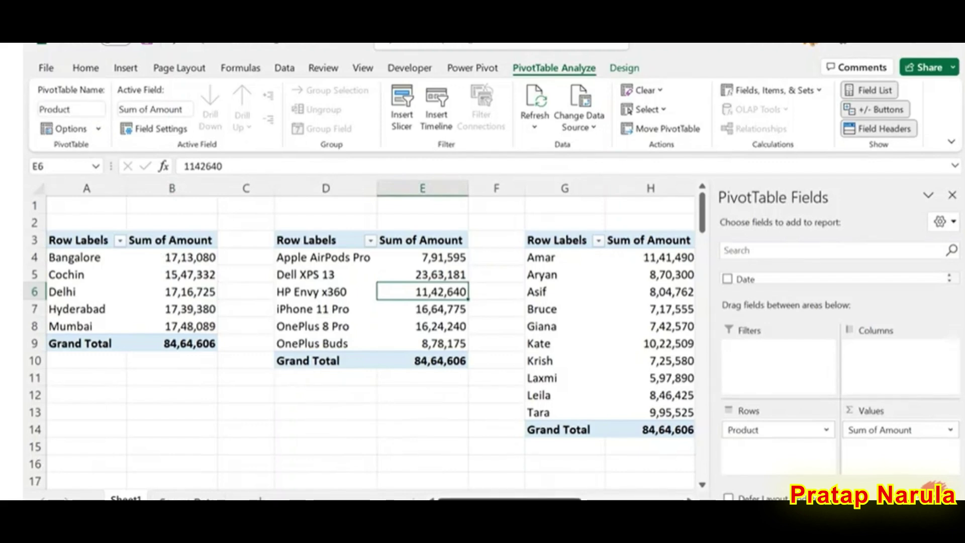
Step: Rename the sales rep PivotTable at G3 as SalesRep
{"action": "scroll", "coordinate": [527, 498], "scroll_direction": "right", "scroll_amount": 3}
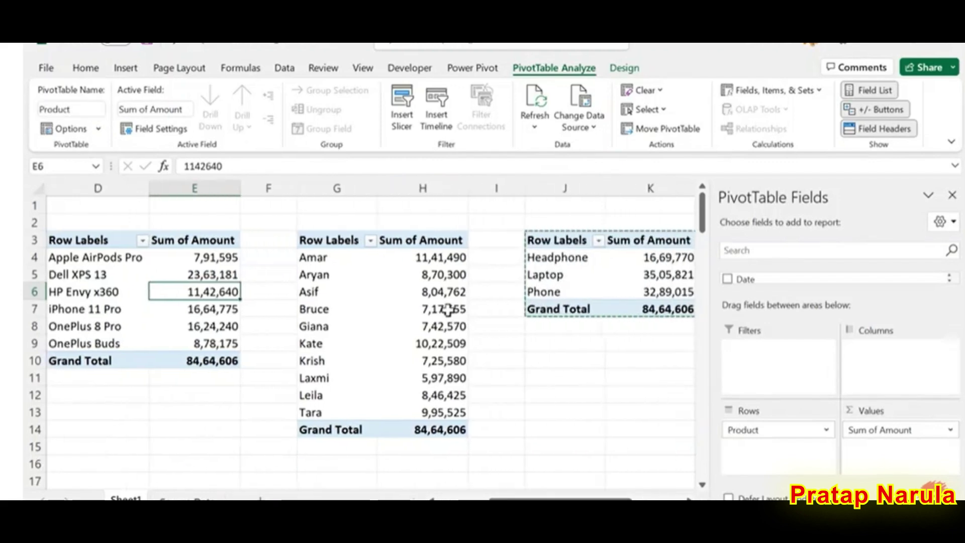
{"action": "left_click", "coordinate": [447, 309]}
{"action": "left_click", "coordinate": [87, 109]}
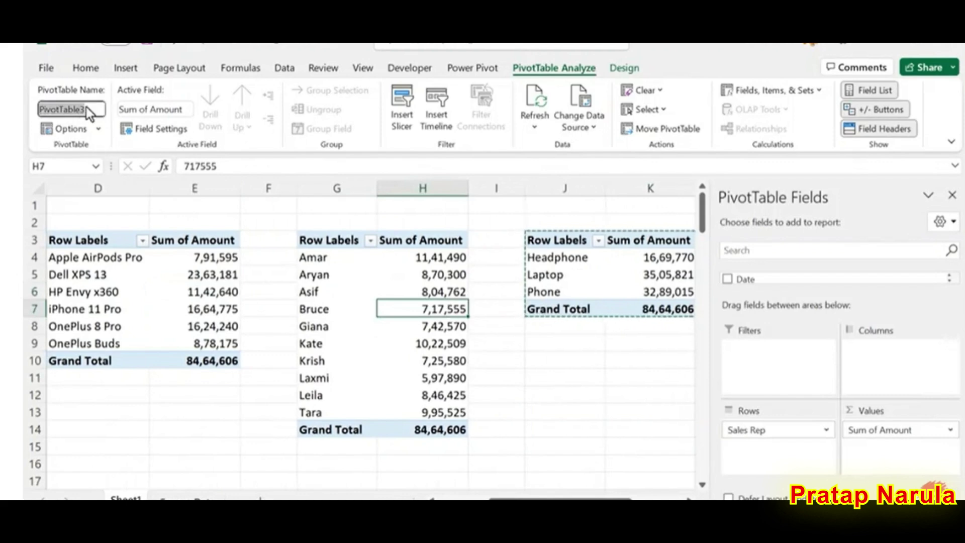
{"action": "type", "text": "SalesRep"}
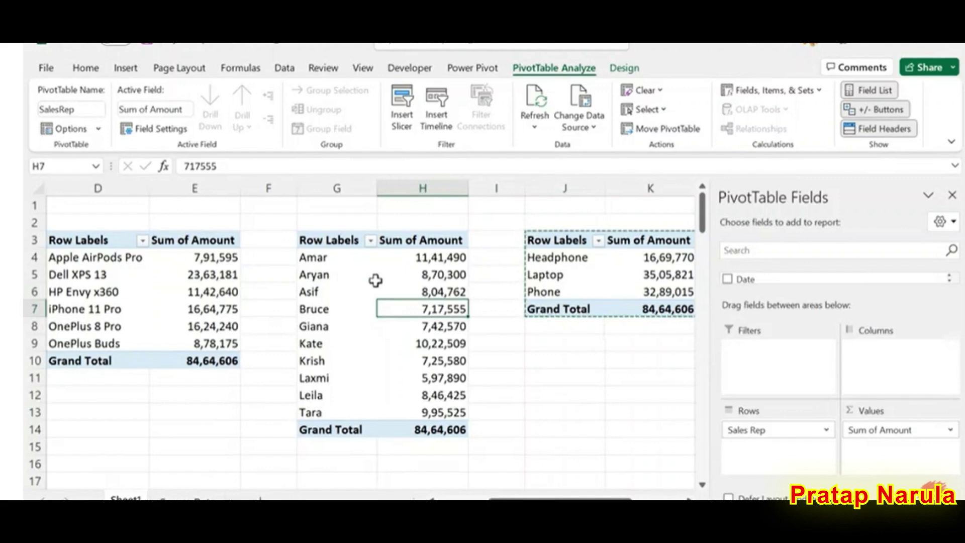
Step: Rename the category PivotTable at J3 as Category
{"action": "left_click", "coordinate": [681, 275]}
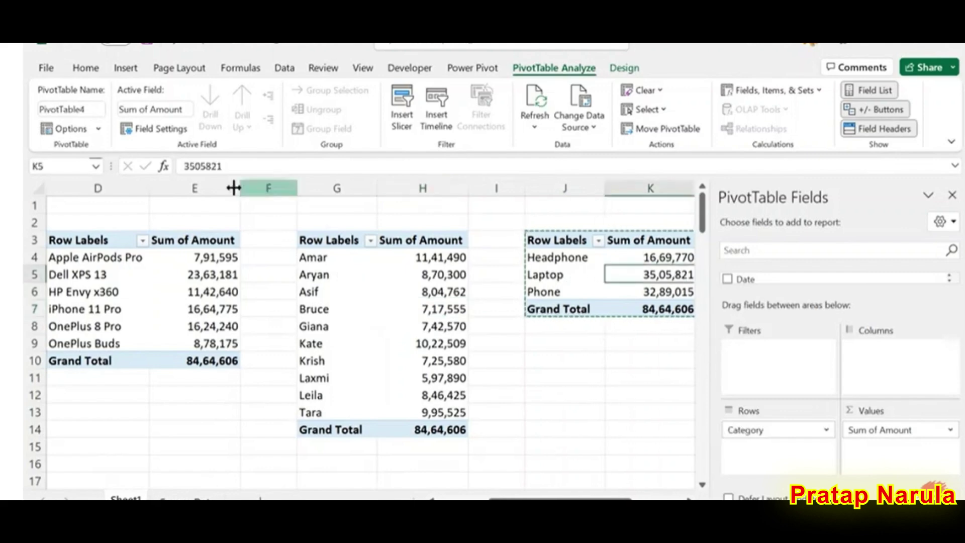
{"action": "left_click", "coordinate": [102, 110]}
{"action": "type", "text": "Cate"}
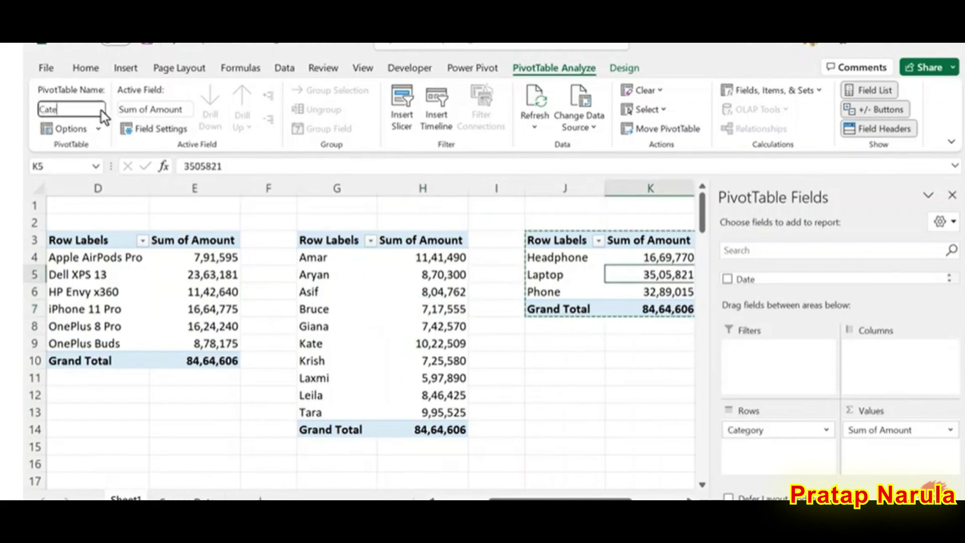
{"action": "type", "text": "gory"}
{"action": "key", "text": "Return"}
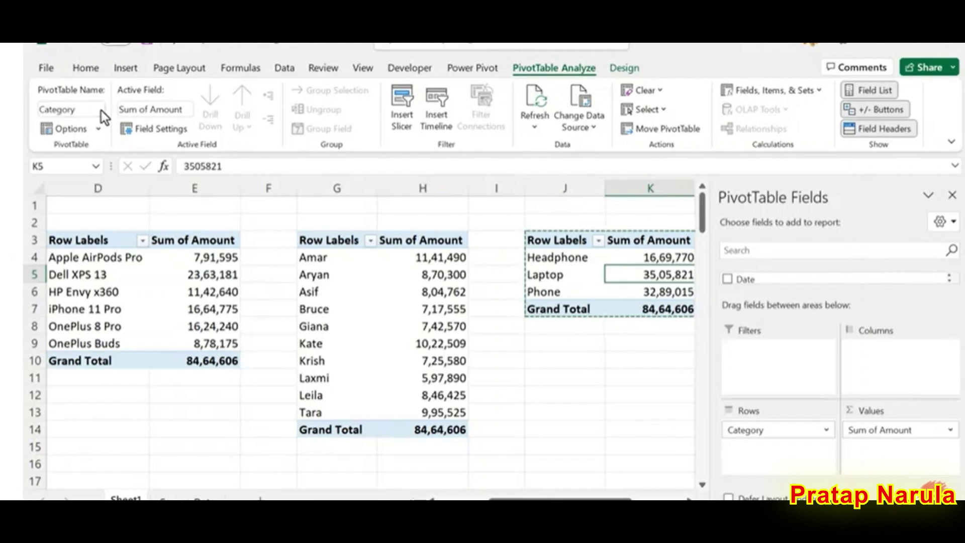
Step: Rename the monthly PivotTable at M3 as Months
{"action": "left_click_drag", "start_coordinate": [560, 499], "coordinate": [628, 499]}
{"action": "left_click", "coordinate": [571, 327]}
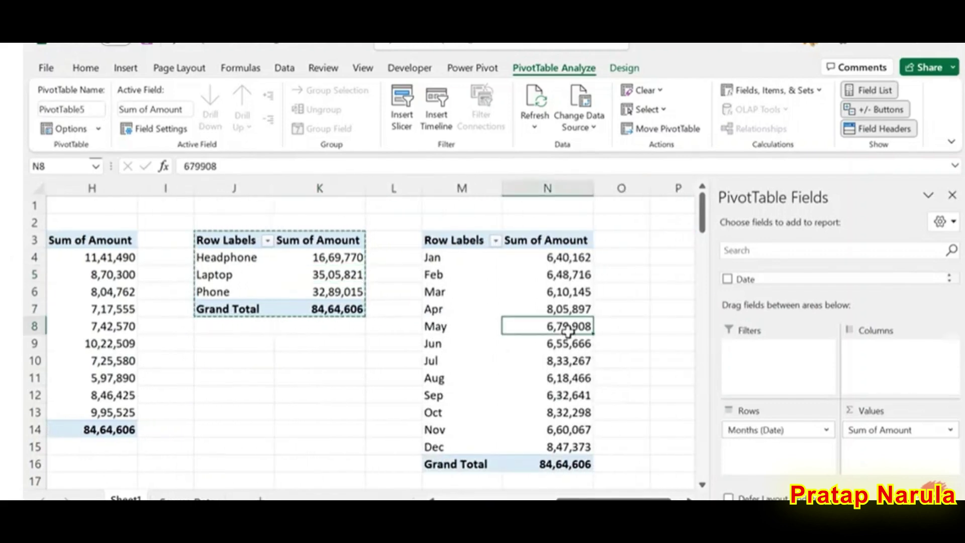
{"action": "left_click", "coordinate": [92, 110]}
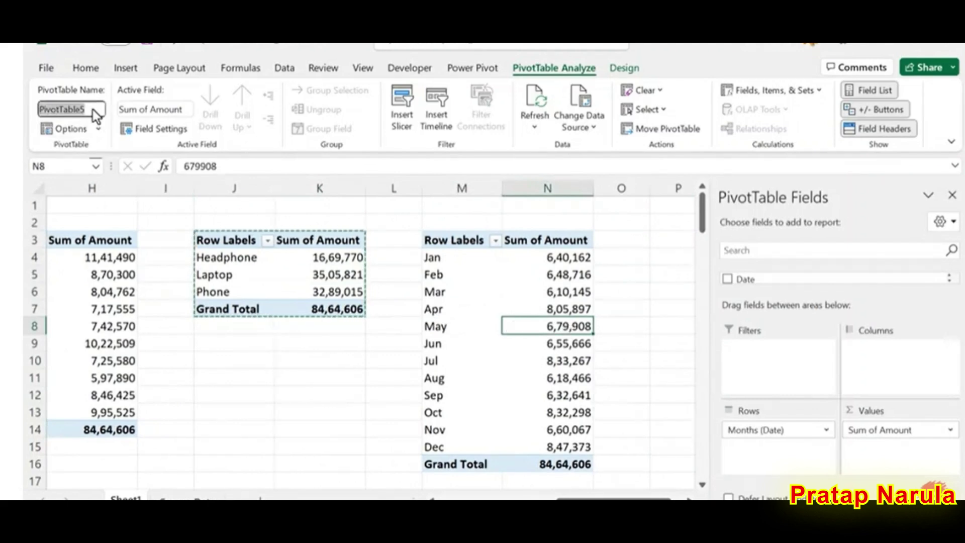
{"action": "type", "text": "Months"}
{"action": "key", "text": "Return"}
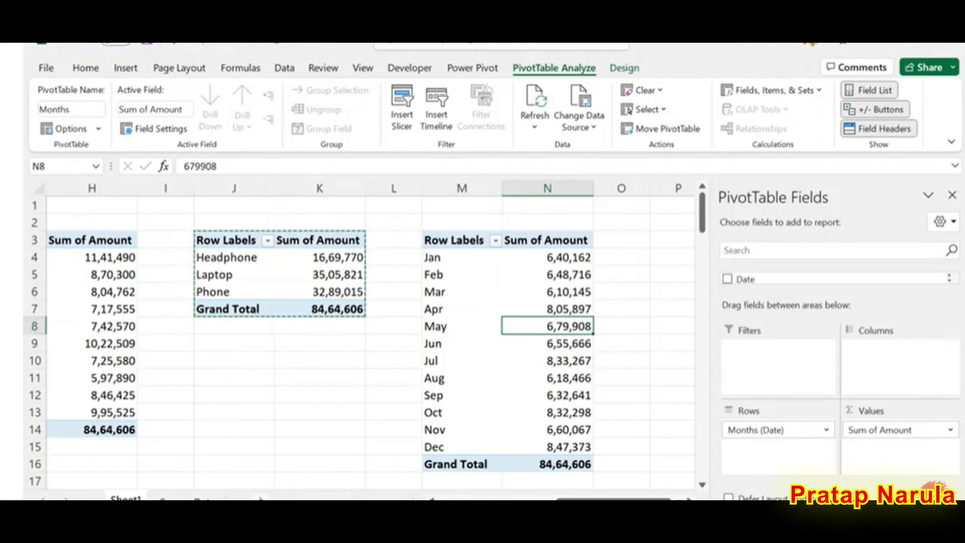
Step: Add a new worksheet and name it Dashboard
{"action": "left_click", "coordinate": [310, 499]}
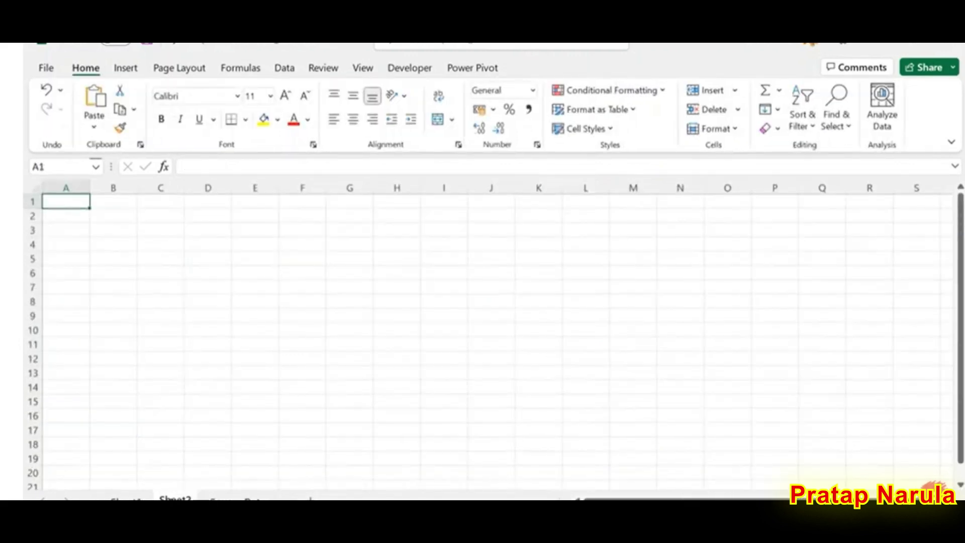
{"action": "double_click", "coordinate": [174, 499]}
{"action": "type", "text": "D"}
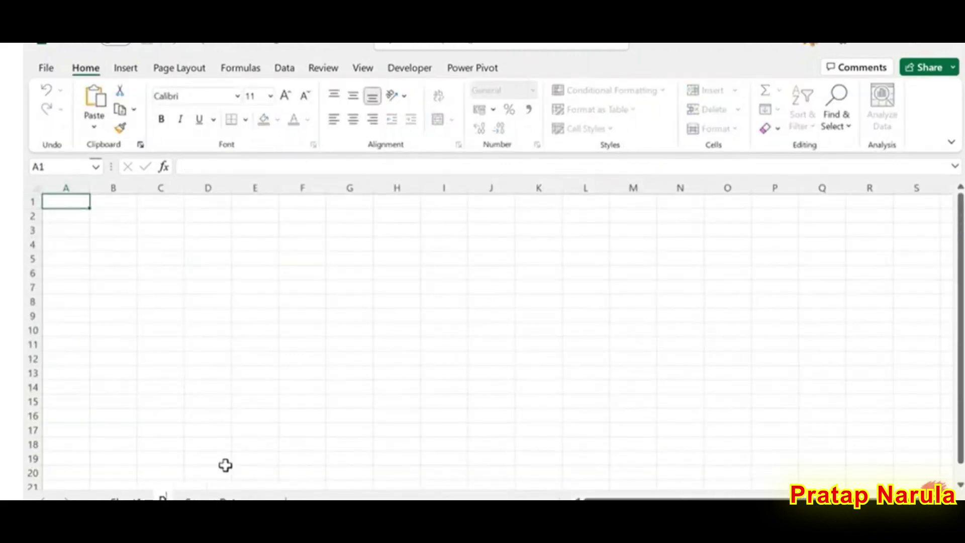
{"action": "type", "text": "ashboard"}
{"action": "key", "text": "Return"}
Step: Rename Sheet1 as PivotTables
{"action": "left_click", "coordinate": [126, 499]}
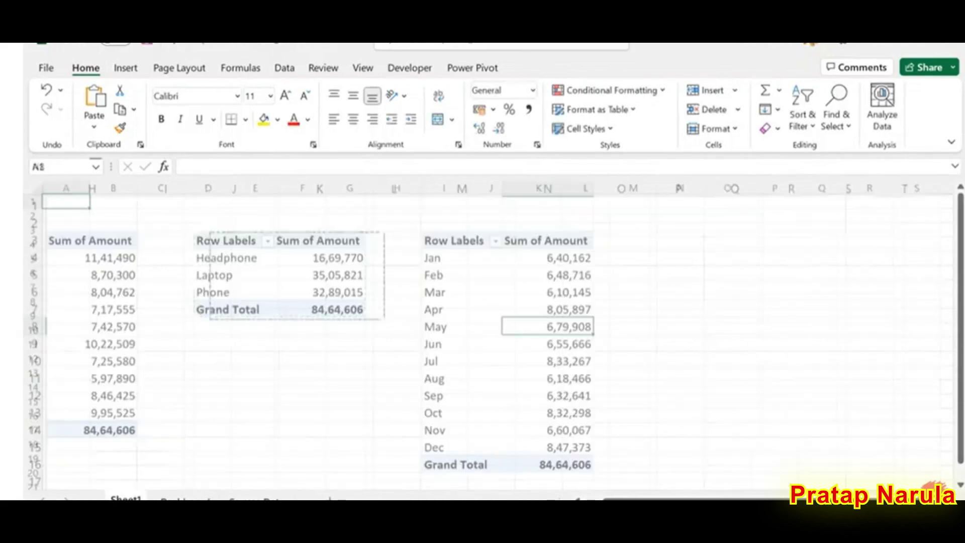
{"action": "type", "text": "PivotTables"}
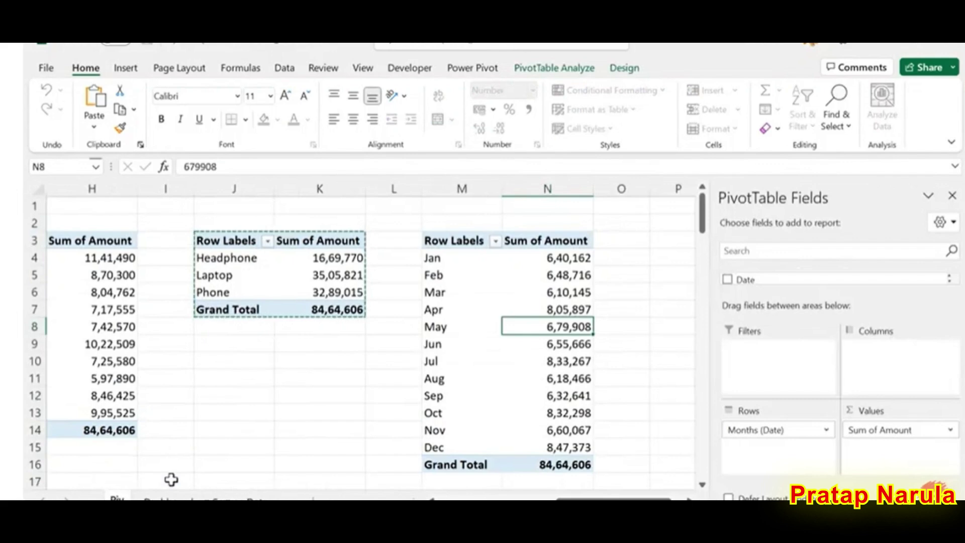
{"action": "key", "text": "Return"}
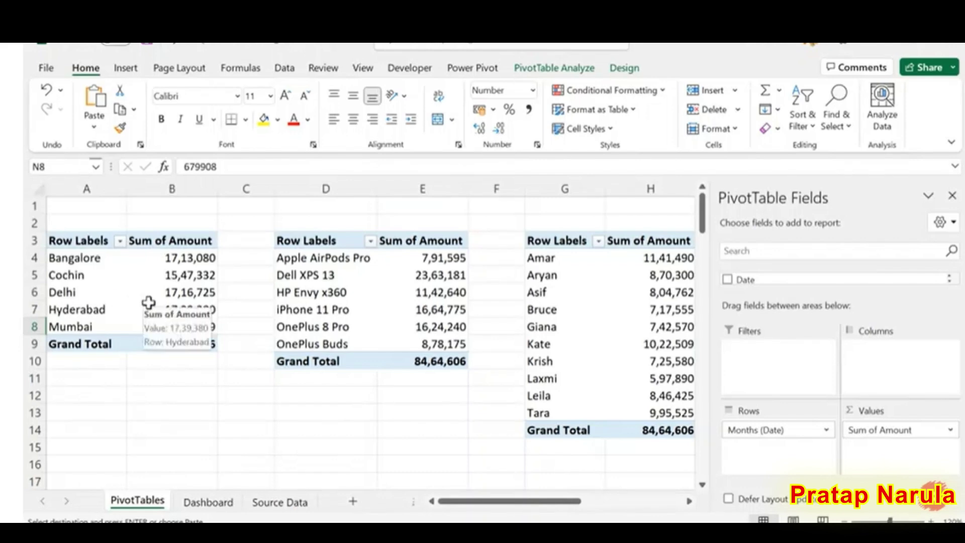
Step: Insert a 2-D line chart based on the city PivotTable at A3
{"action": "left_click", "coordinate": [178, 291]}
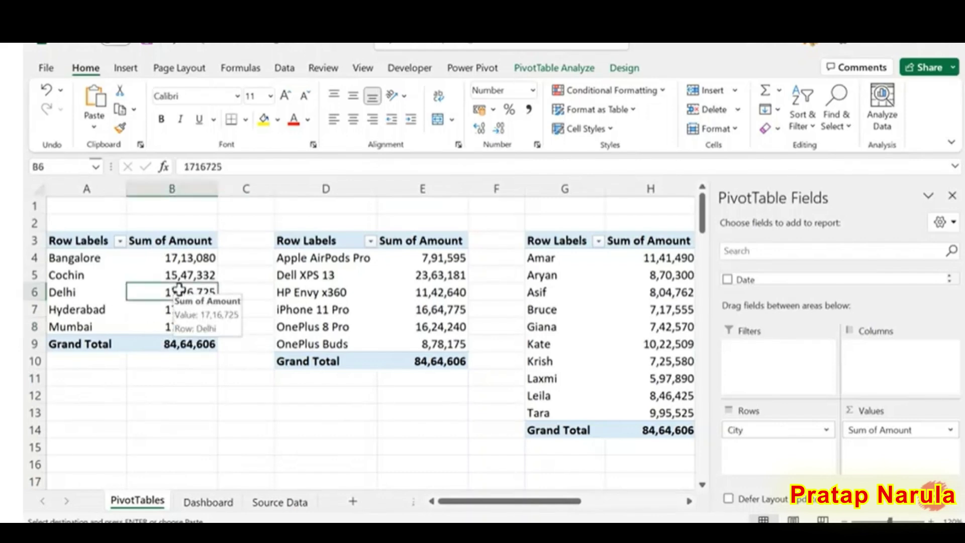
{"action": "left_click", "coordinate": [125, 69]}
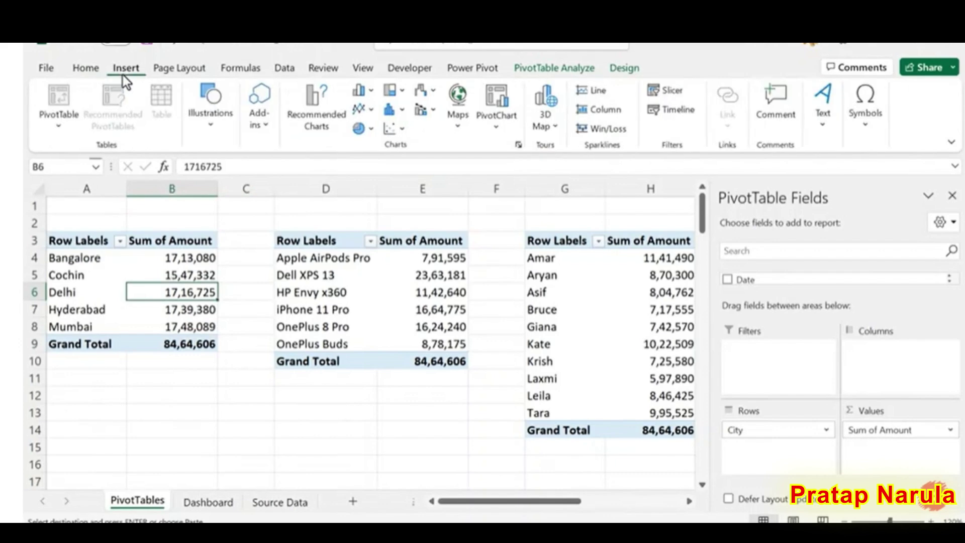
{"action": "left_click", "coordinate": [371, 110]}
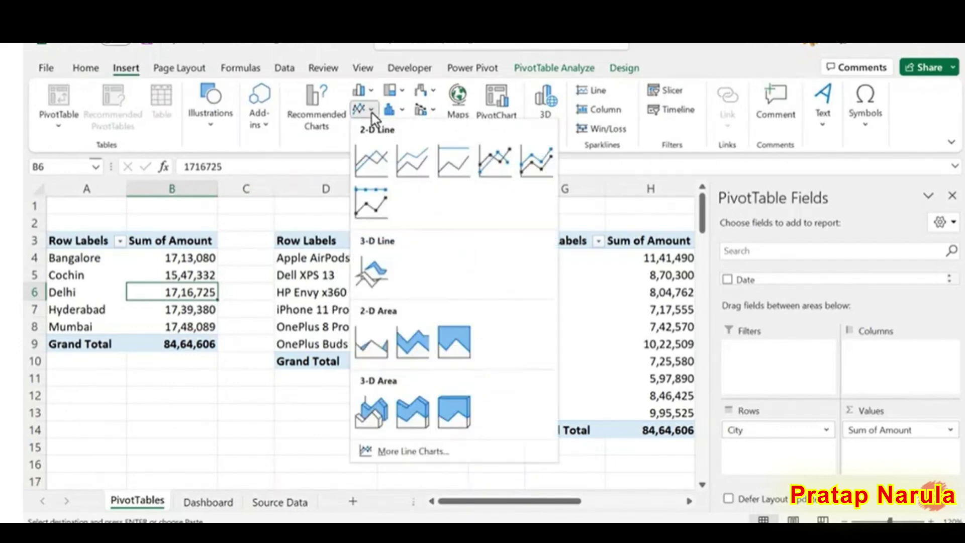
{"action": "left_click", "coordinate": [377, 165]}
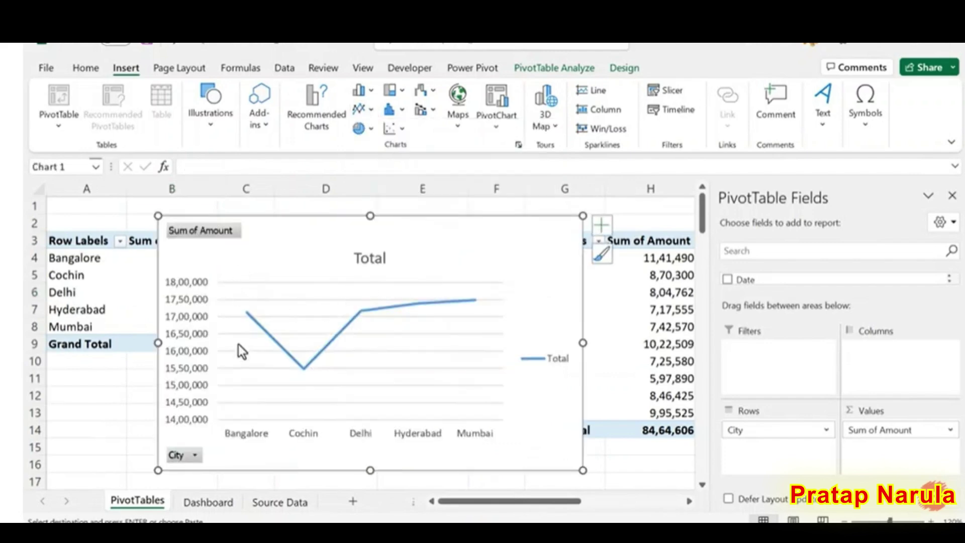
Step: Hide all field buttons on the city line chart and delete its vertical axis
{"action": "right_click", "coordinate": [218, 236]}
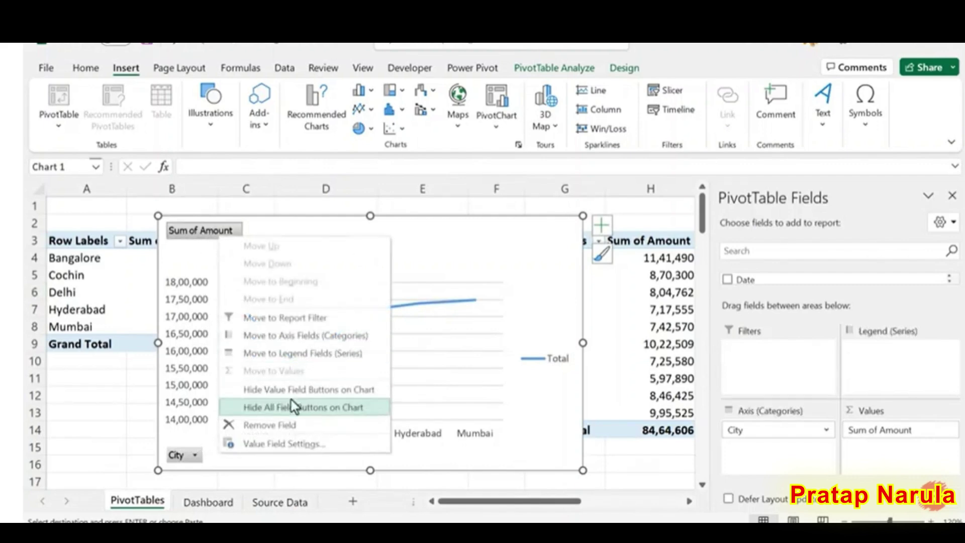
{"action": "left_click", "coordinate": [317, 407]}
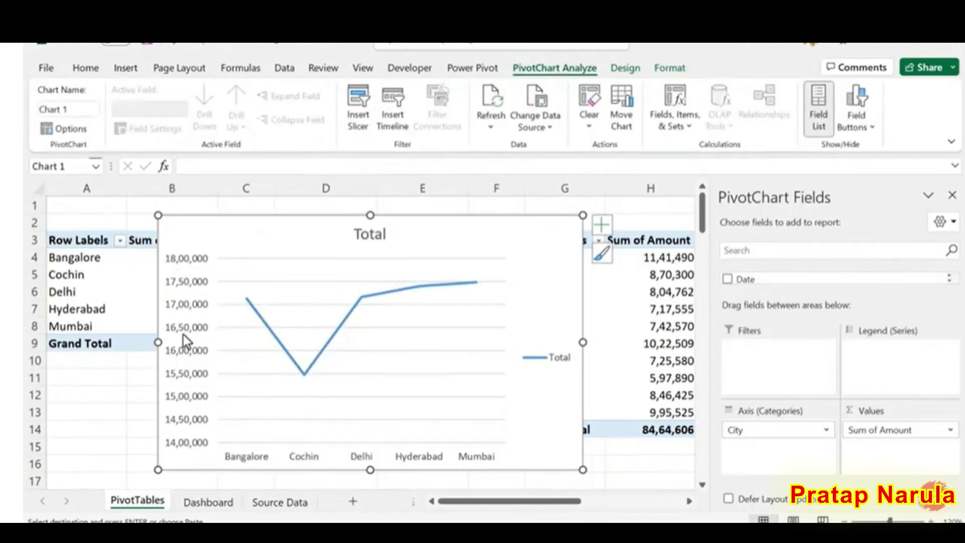
{"action": "left_click", "coordinate": [189, 312]}
{"action": "key", "text": "Delete"}
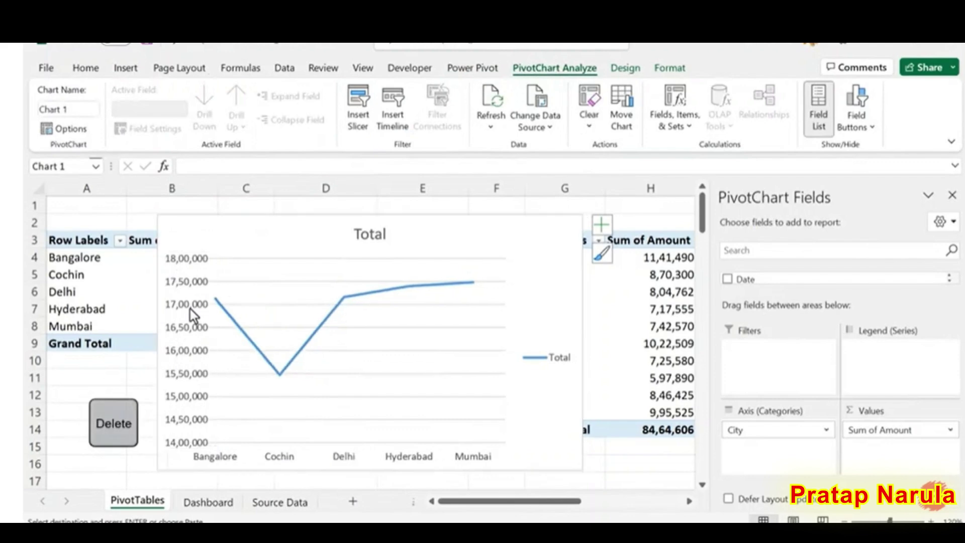
Step: Delete the gridlines and legend from the city line chart and add data labels
{"action": "left_click", "coordinate": [445, 307]}
{"action": "key", "text": "Delete"}
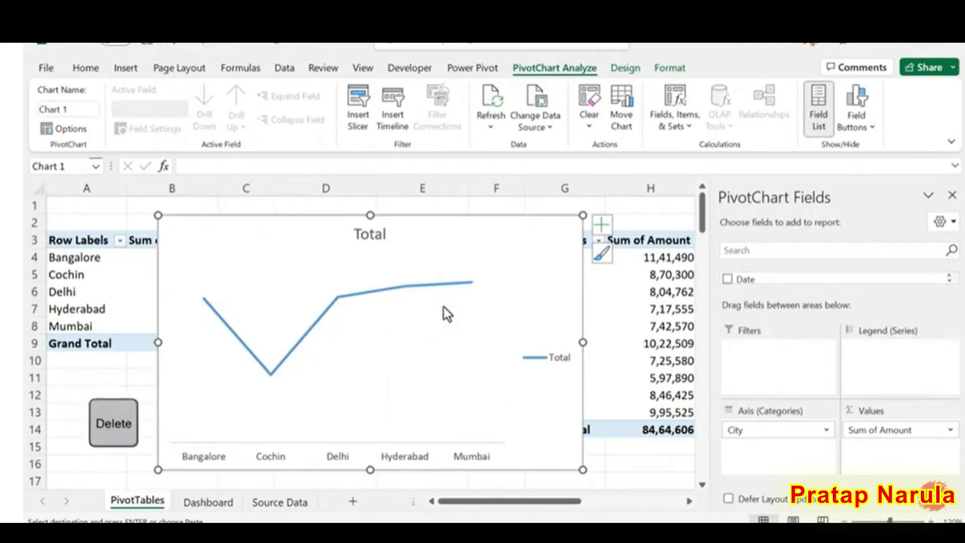
{"action": "left_click", "coordinate": [548, 358]}
{"action": "key", "text": "Delete"}
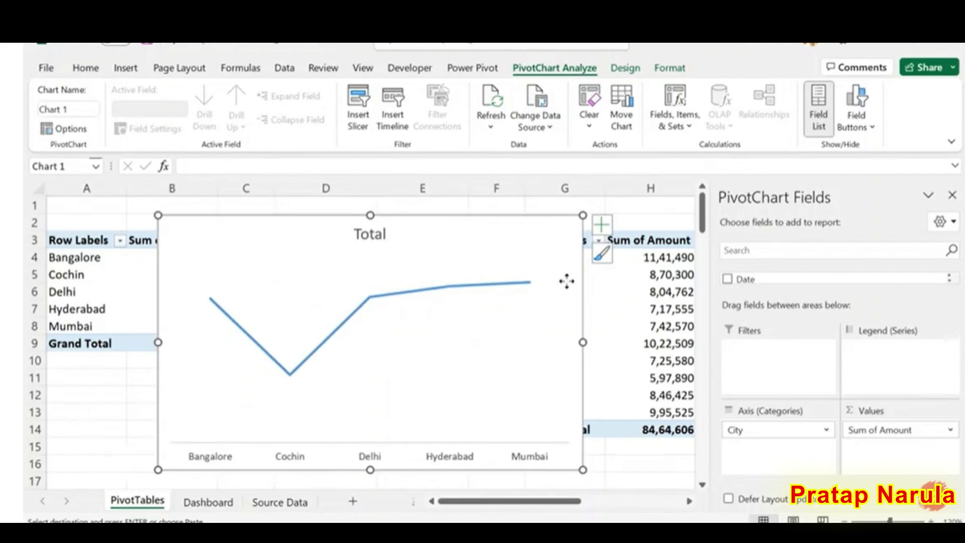
{"action": "left_click", "coordinate": [605, 229]}
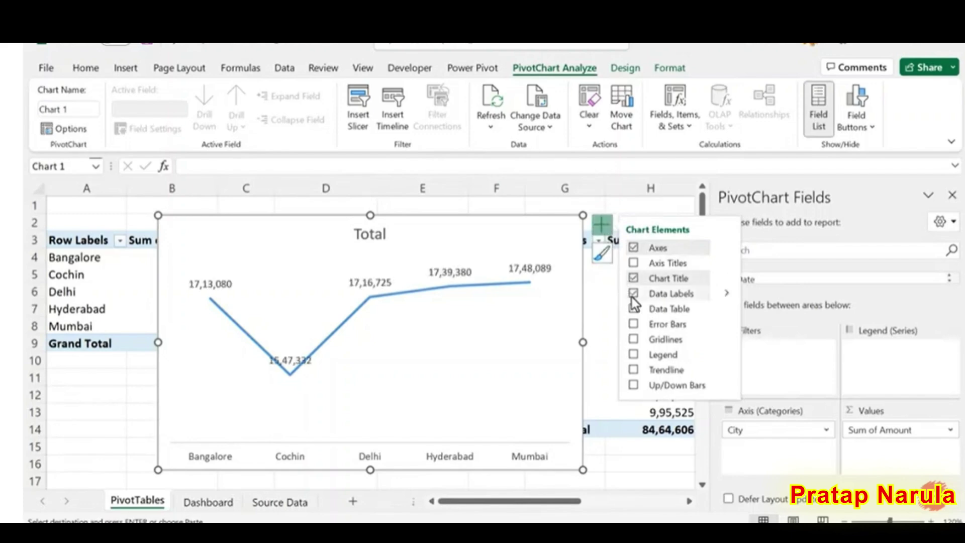
Step: Change the city line chart's title to "Sales by City"
{"action": "left_click", "coordinate": [371, 234]}
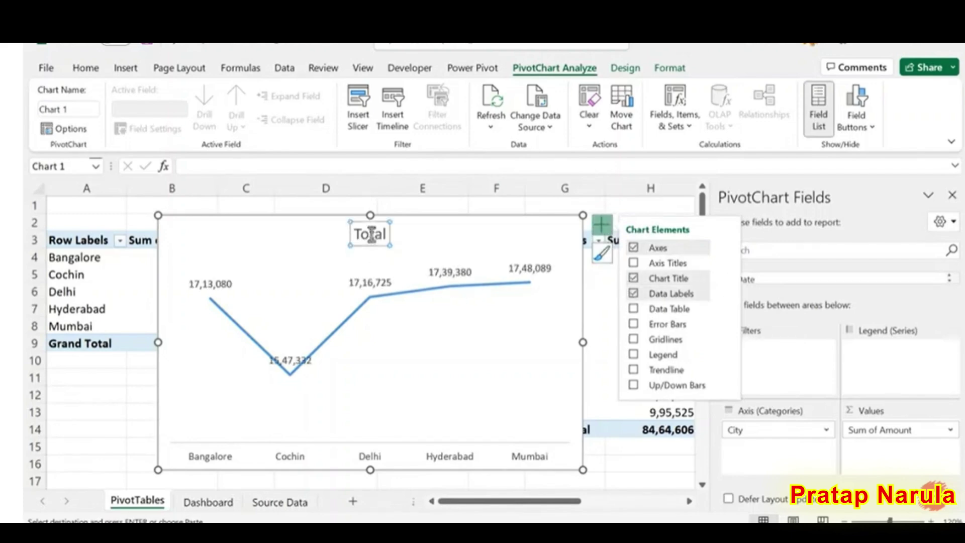
{"action": "double_click", "coordinate": [371, 234]}
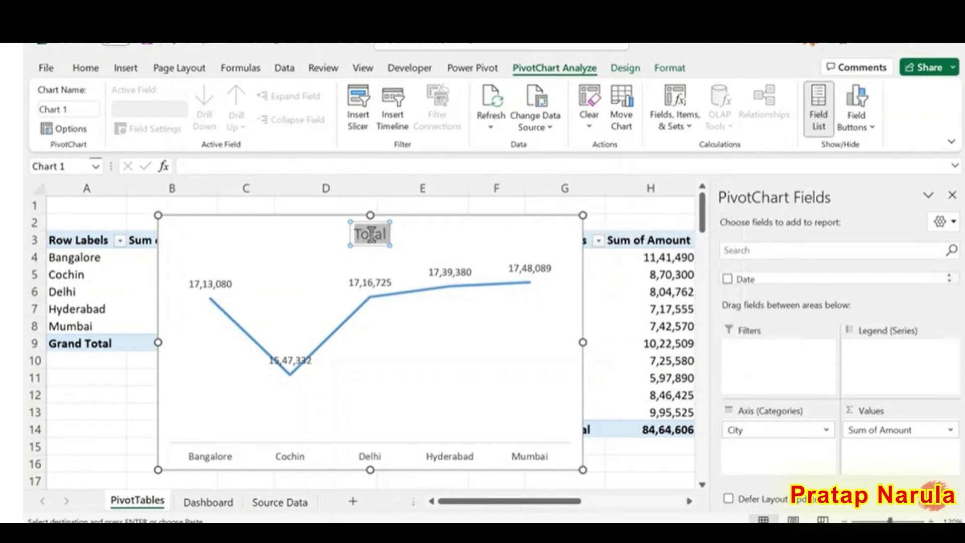
{"action": "key", "text": "BackSpace"}
{"action": "type", "text": "Sa"}
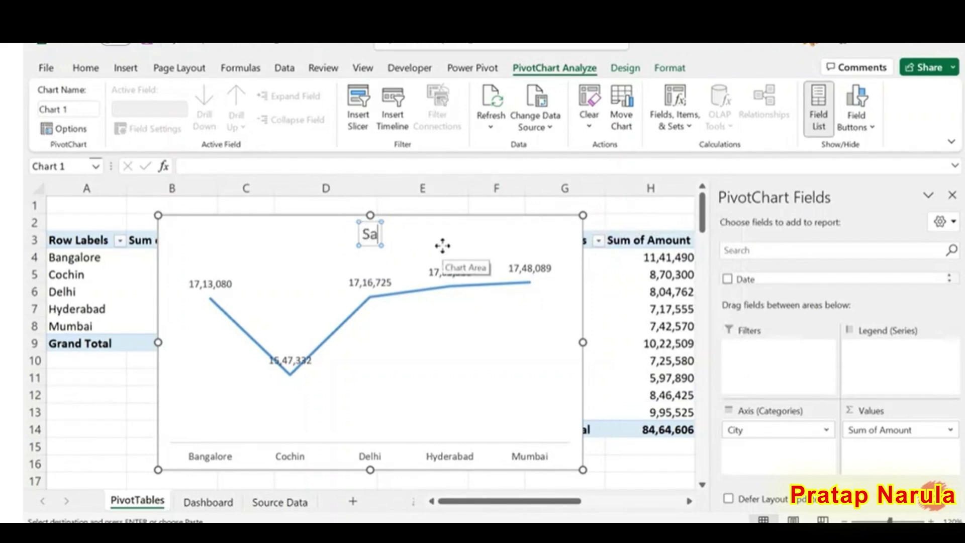
{"action": "type", "text": "les by City"}
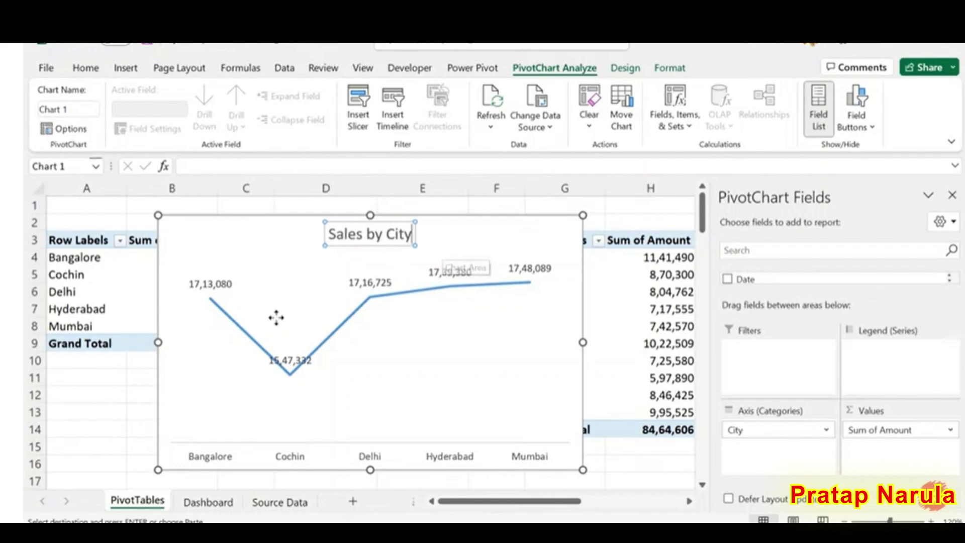
{"action": "left_click", "coordinate": [119, 383]}
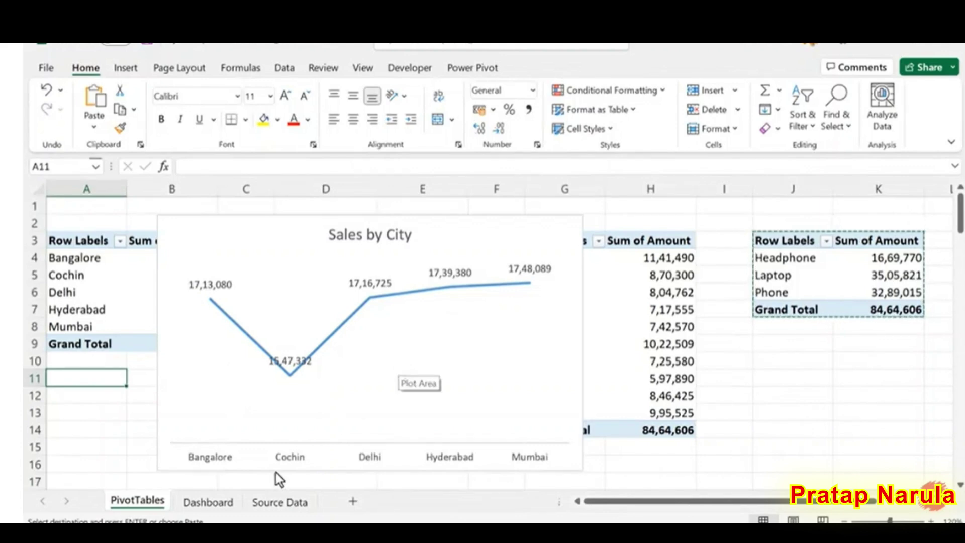
Step: Move the Sales by City chart from the PivotTables sheet to the Dashboard sheet at cell G2
{"action": "left_click", "coordinate": [160, 374]}
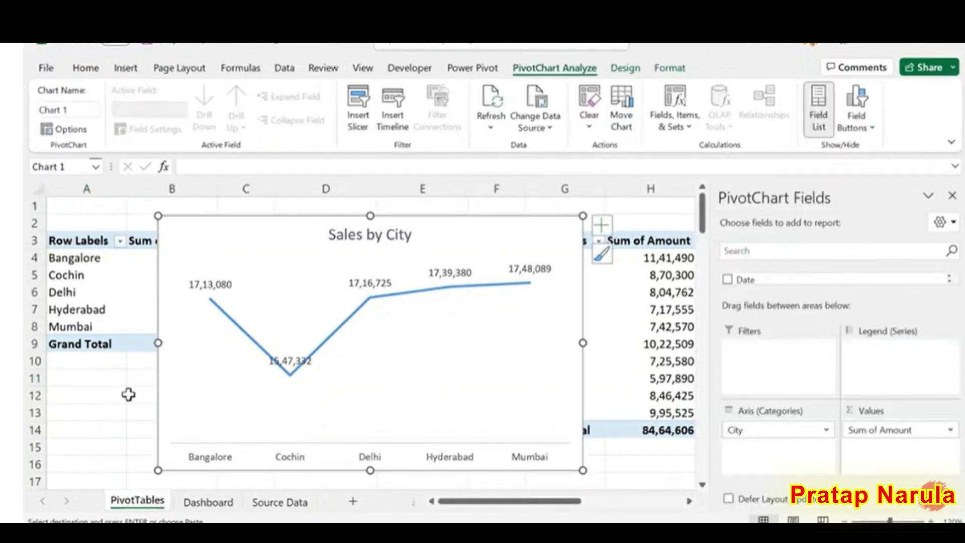
{"action": "key", "text": "ctrl+x"}
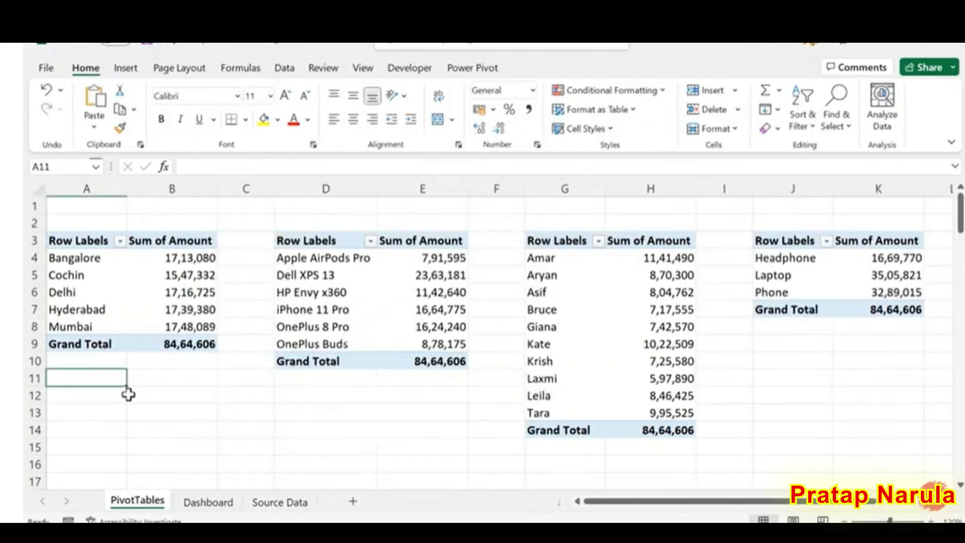
{"action": "left_click", "coordinate": [201, 502]}
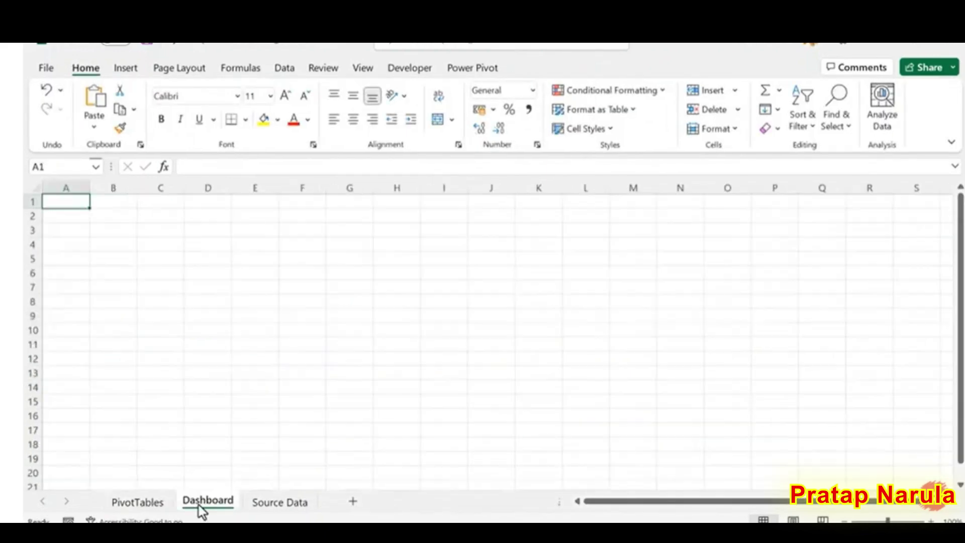
{"action": "left_click", "coordinate": [348, 216]}
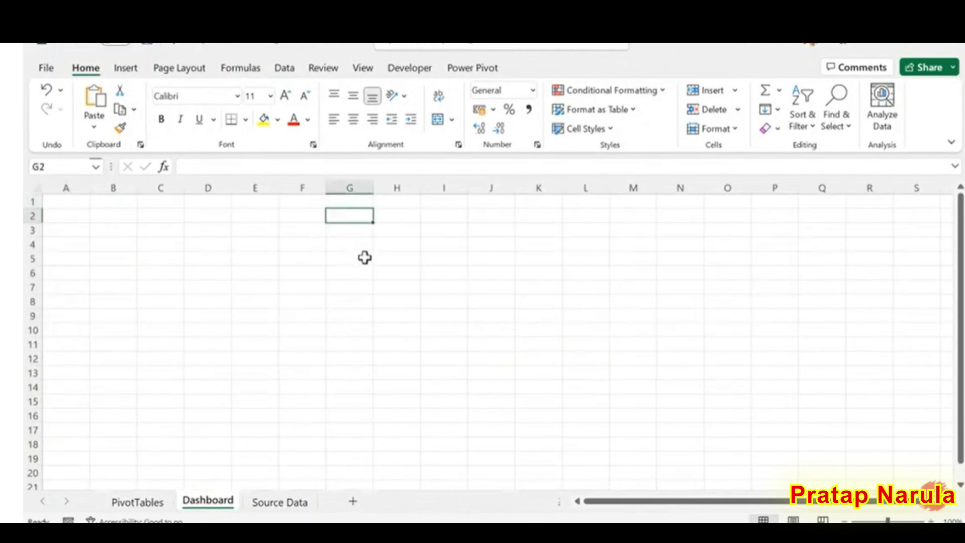
{"action": "key", "text": "ctrl+v"}
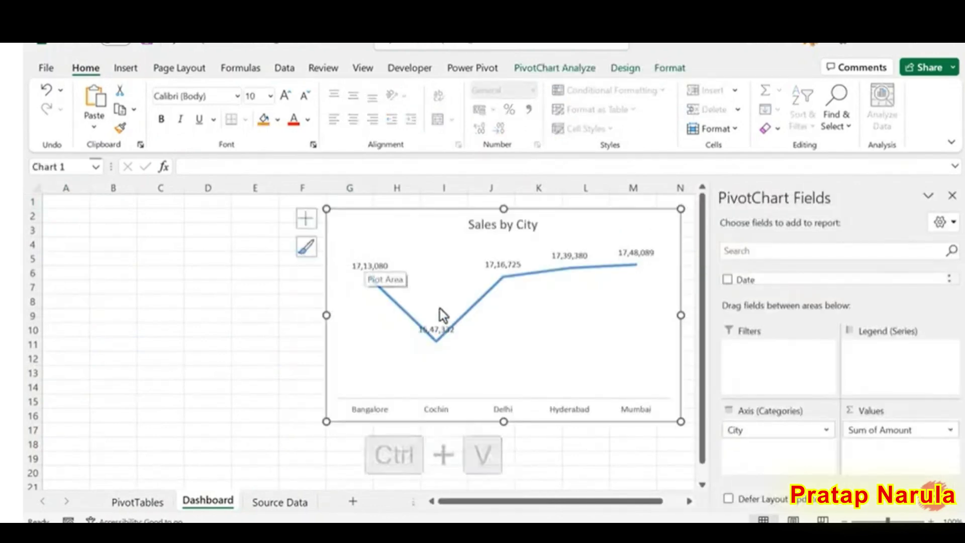
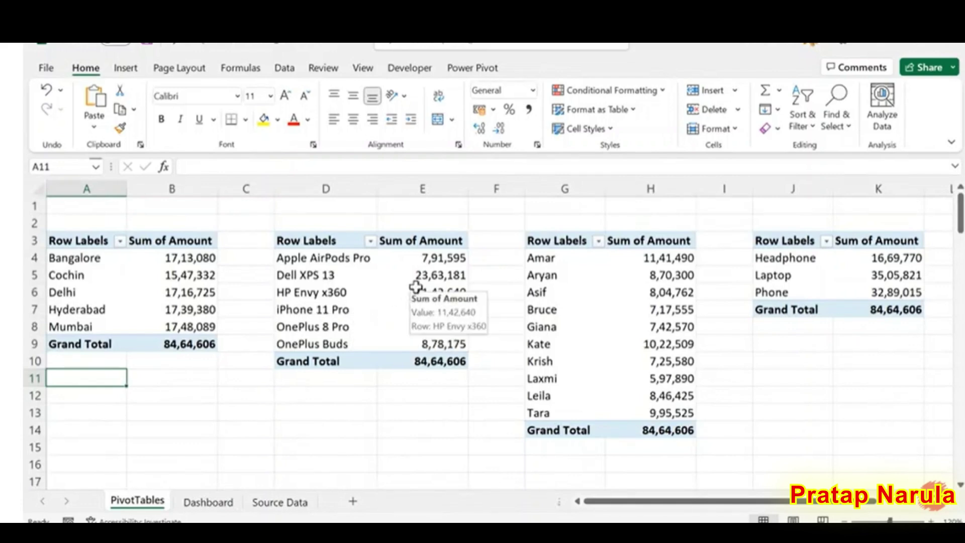
Step: Insert a 2-D clustered column chart based on the product PivotTable on the PivotTables sheet
{"action": "left_click", "coordinate": [402, 296]}
{"action": "left_click", "coordinate": [129, 71]}
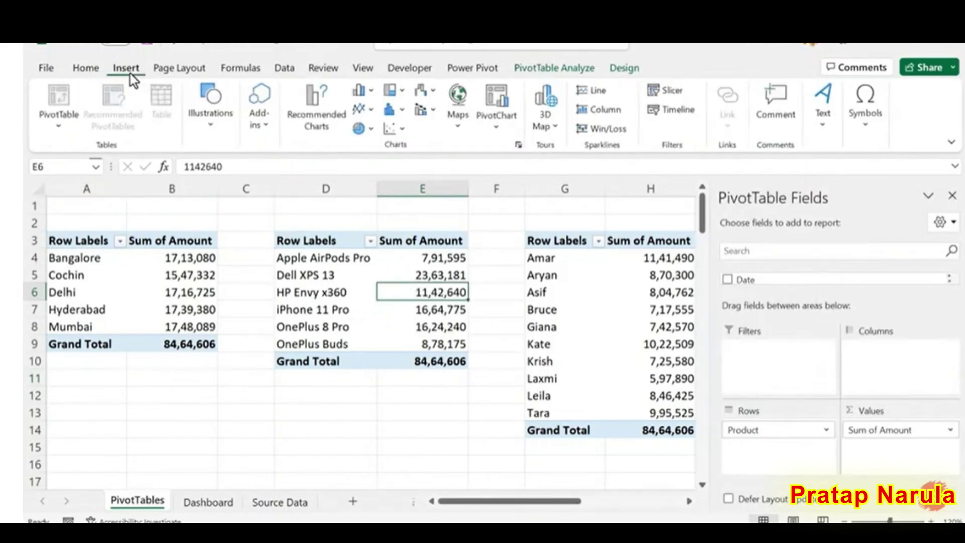
{"action": "left_click", "coordinate": [371, 91]}
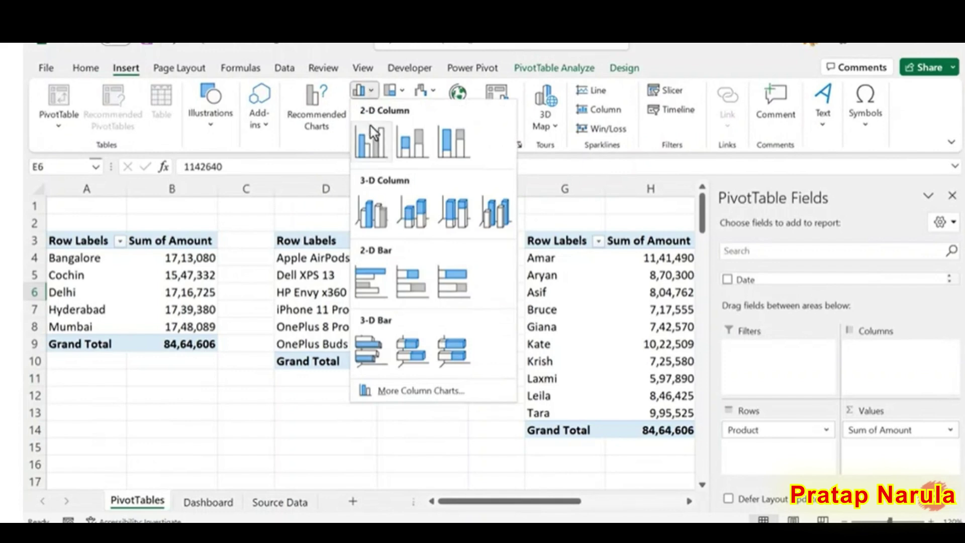
{"action": "left_click", "coordinate": [369, 144]}
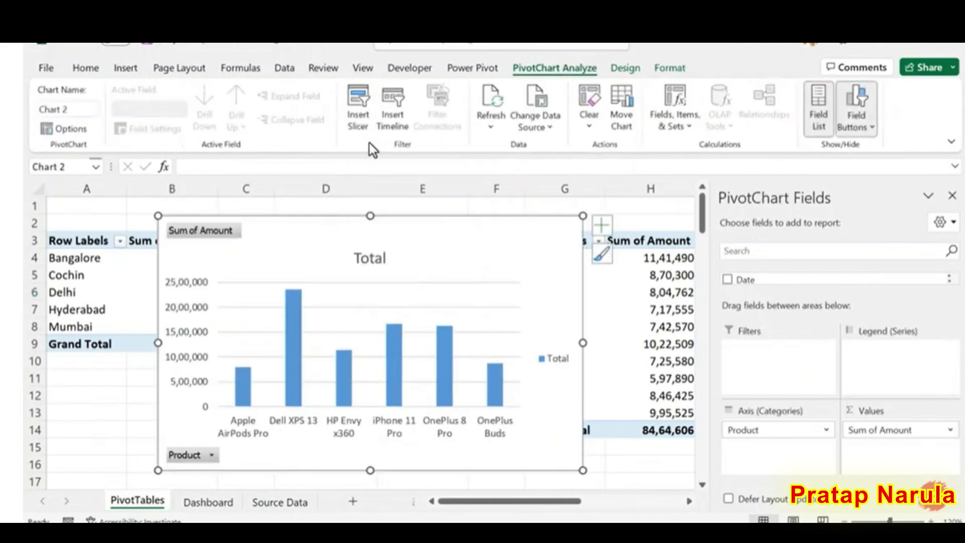
Step: Hide all field buttons on the product column chart and delete its vertical axis
{"action": "right_click", "coordinate": [225, 237]}
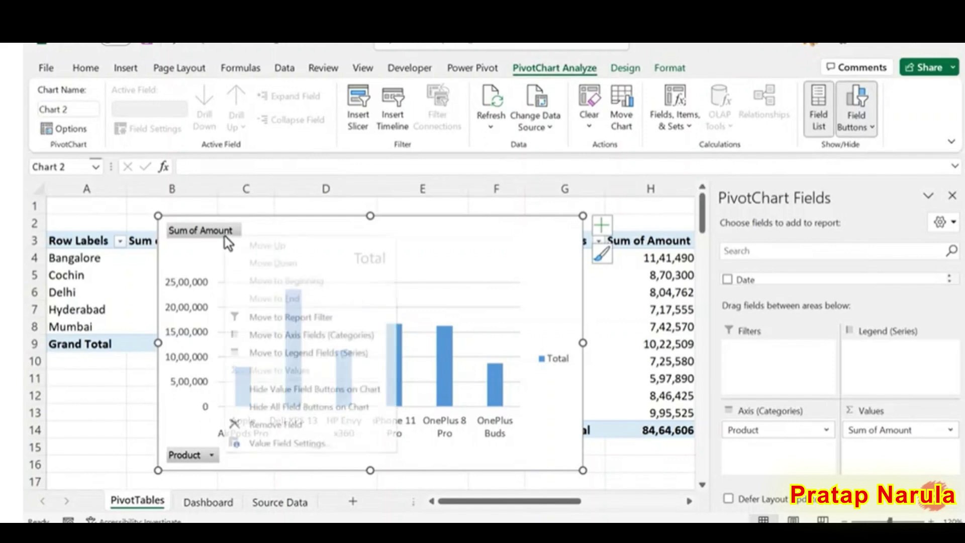
{"action": "left_click", "coordinate": [323, 407]}
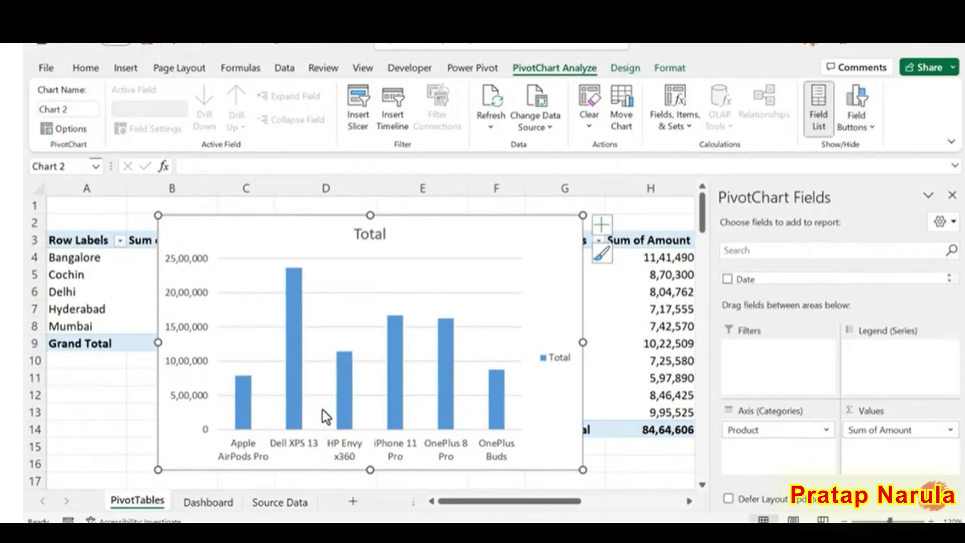
{"action": "left_click", "coordinate": [190, 300]}
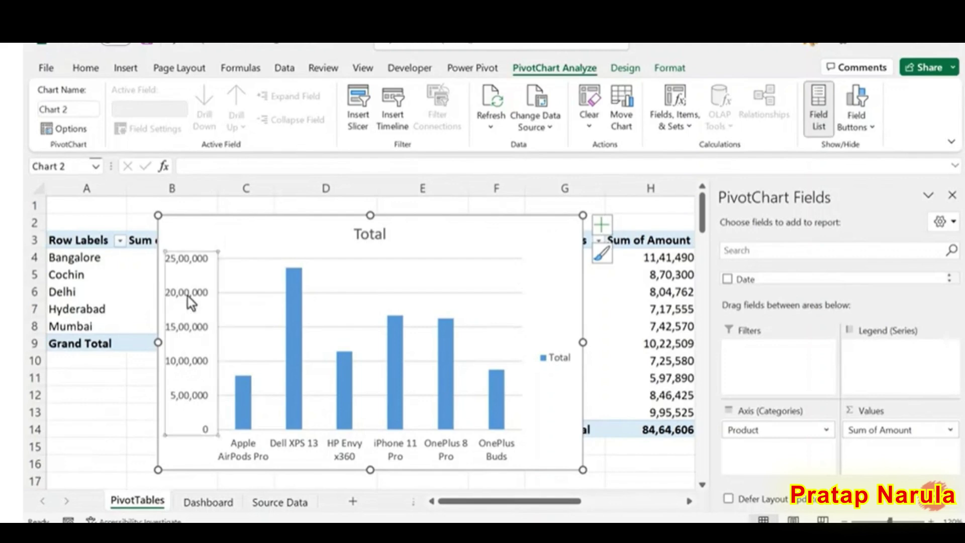
{"action": "key", "text": "Delete"}
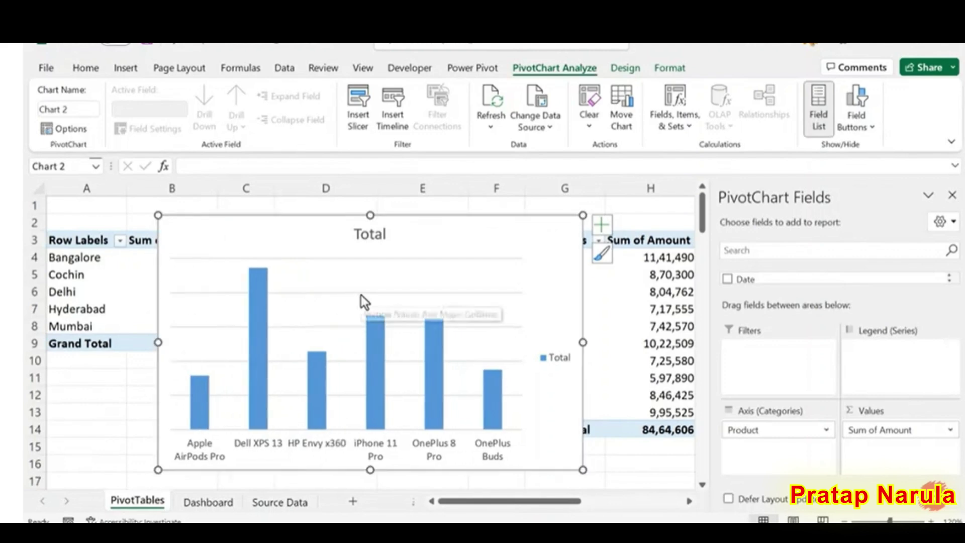
Step: Delete the gridlines and legend from the product column chart and add data labels
{"action": "left_click", "coordinate": [361, 294]}
{"action": "key", "text": "Delete"}
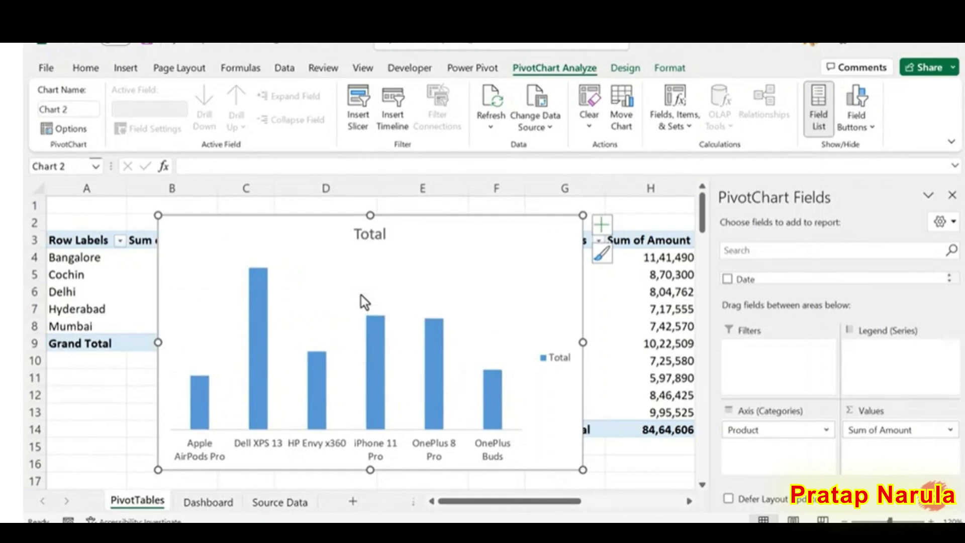
{"action": "key", "text": "Delete"}
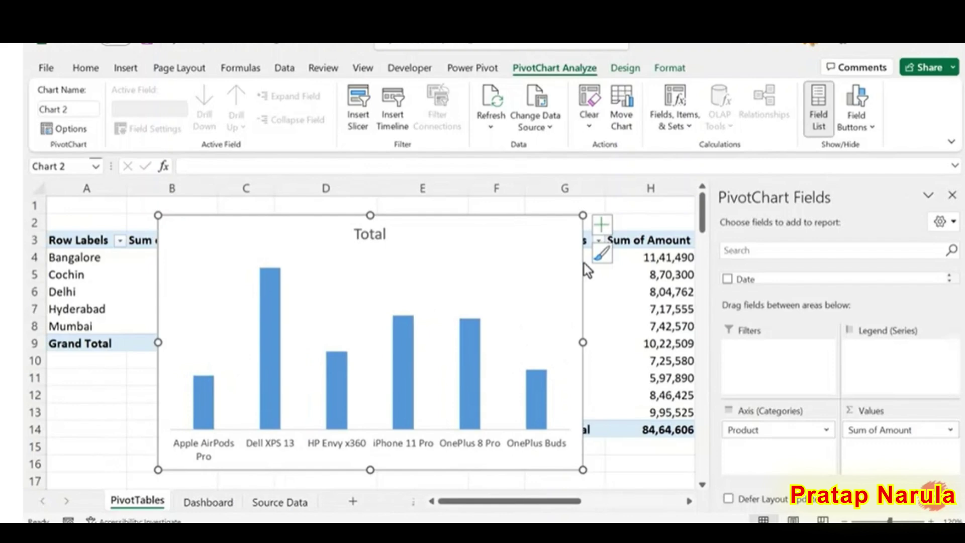
{"action": "left_click", "coordinate": [601, 226]}
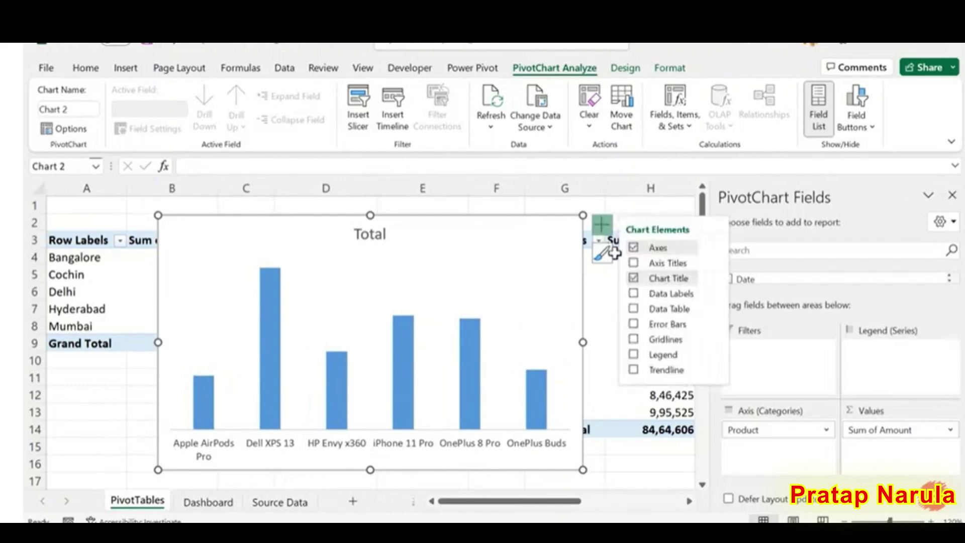
{"action": "left_click", "coordinate": [634, 294]}
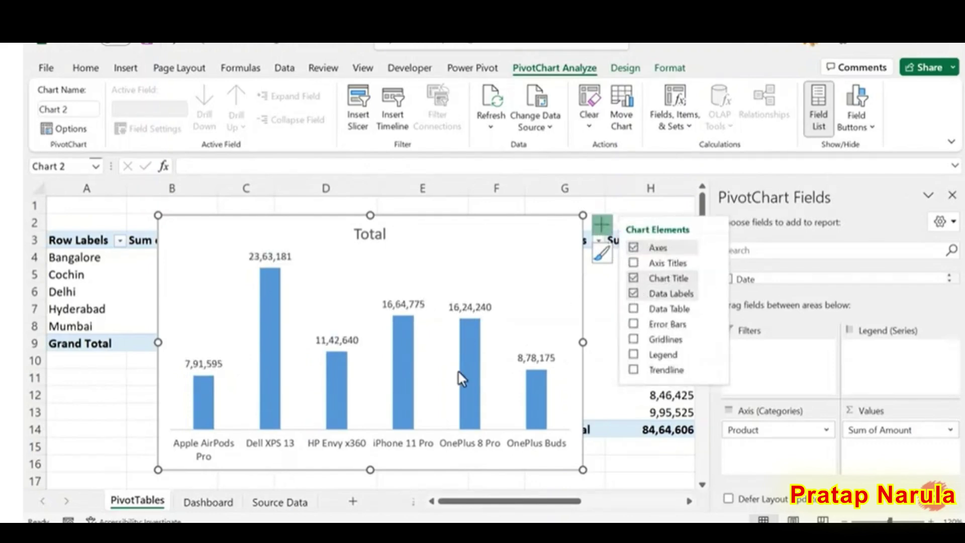
Step: Change the product column chart's title to "Productwise Sales"
{"action": "double_click", "coordinate": [377, 244]}
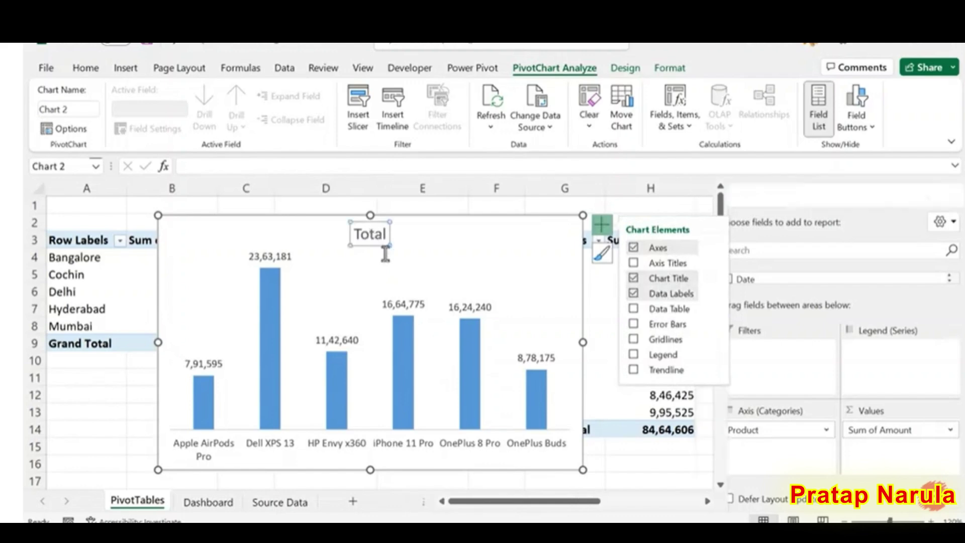
{"action": "left_click", "coordinate": [376, 234]}
{"action": "key", "text": "BackSpace"}
{"action": "key", "text": "BackSpace"}
{"action": "key", "text": "BackSpace"}
{"action": "key", "text": "BackSpace"}
{"action": "key", "text": "BackSpace"}
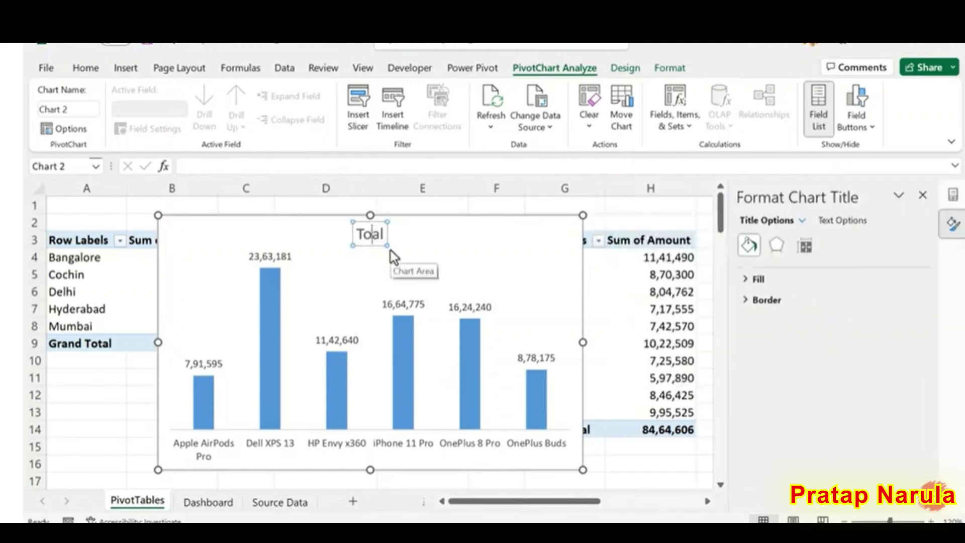
{"action": "type", "text": "Pro"}
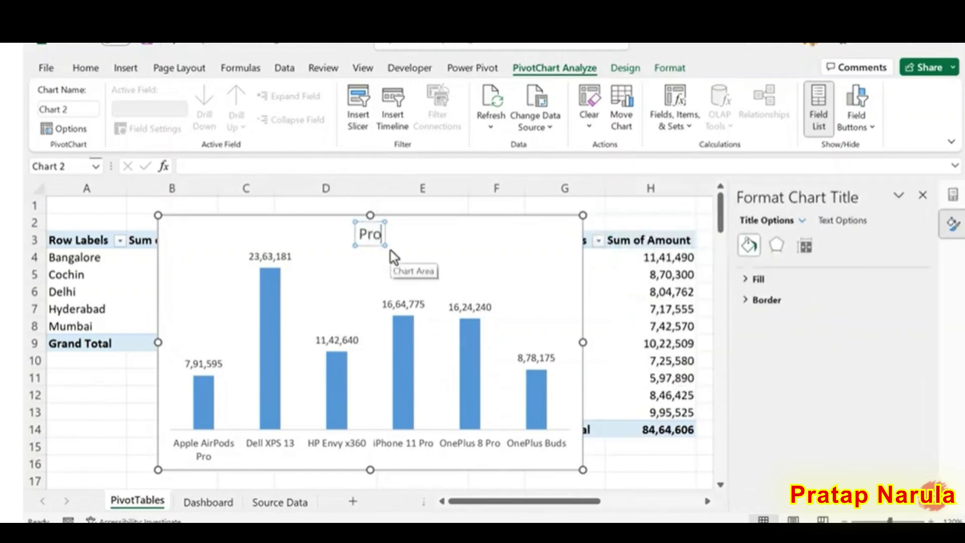
{"action": "type", "text": "ductwise"}
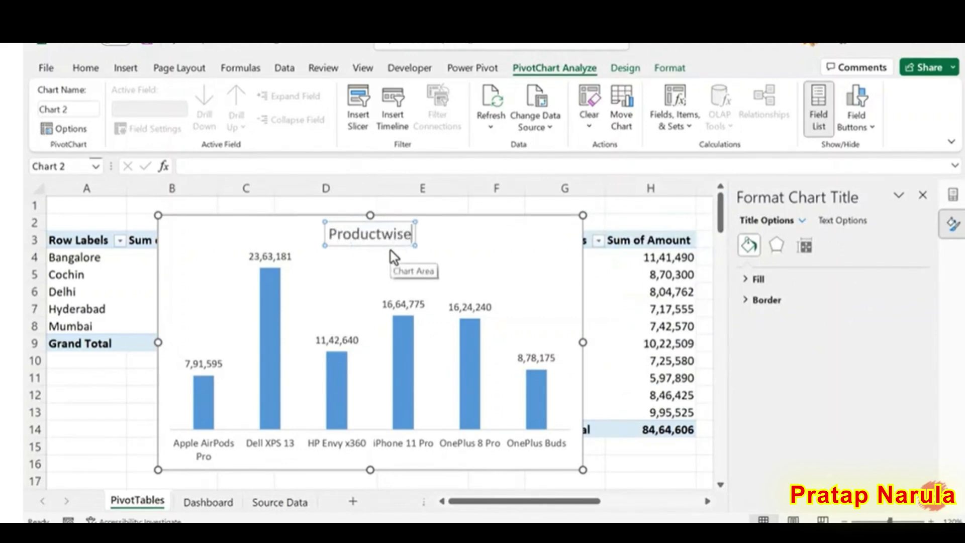
{"action": "type", "text": " Sales"}
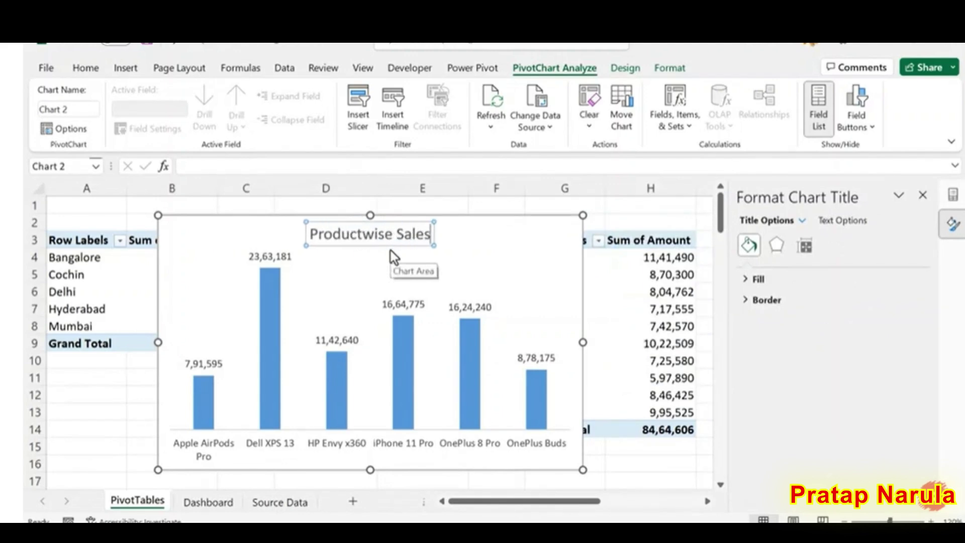
{"action": "left_click", "coordinate": [110, 410]}
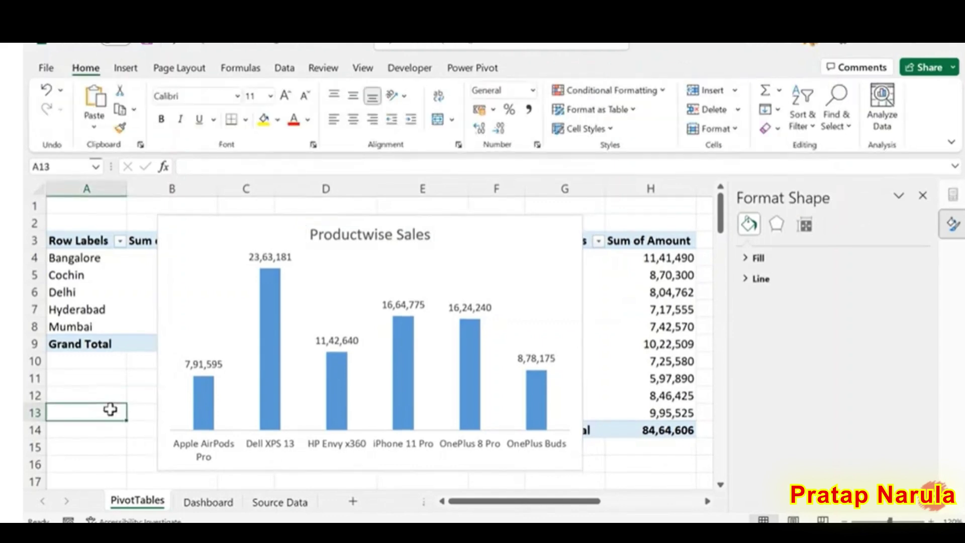
Step: Move the Productwise Sales chart to the Dashboard sheet at cell G17, below the Sales by City chart
{"action": "left_click", "coordinate": [160, 336]}
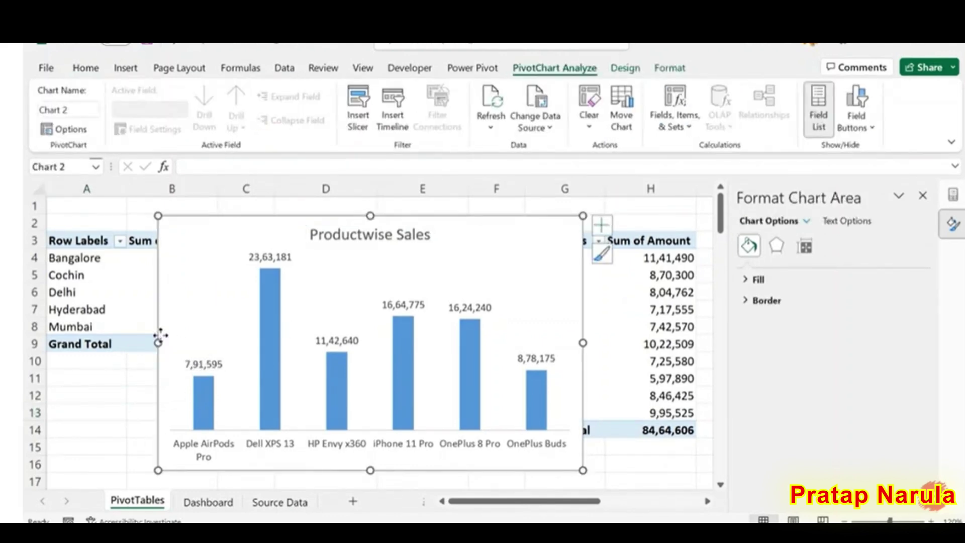
{"action": "key", "text": "ctrl+x"}
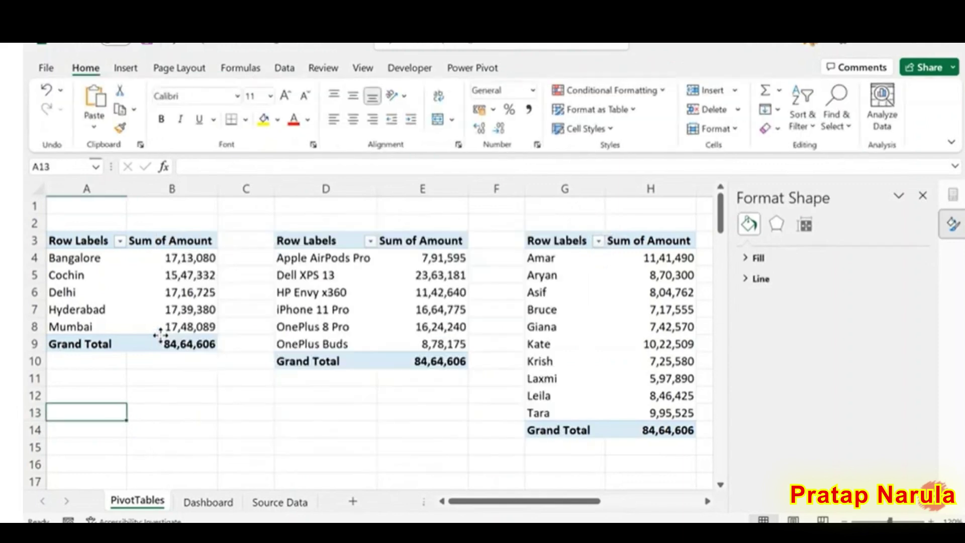
{"action": "left_click", "coordinate": [216, 502]}
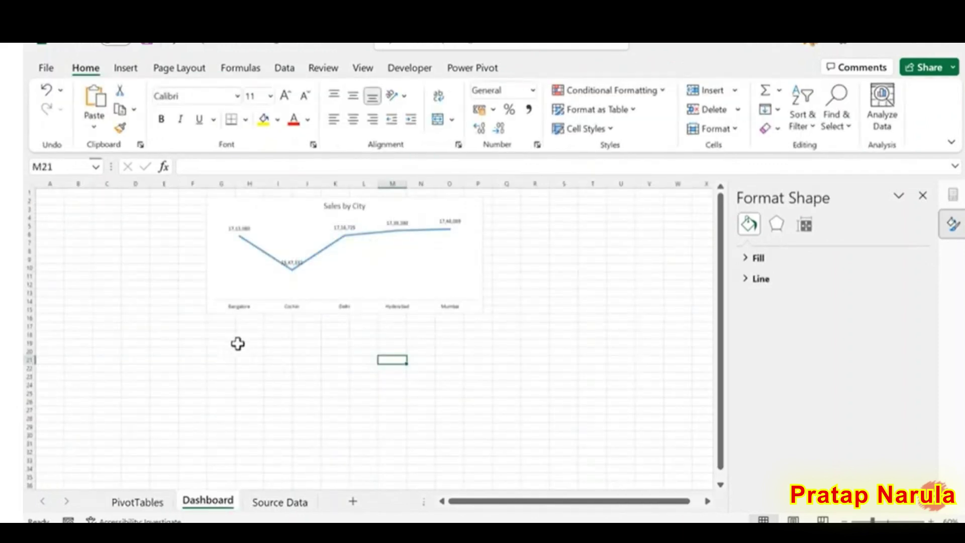
{"action": "left_click", "coordinate": [223, 327]}
{"action": "key", "text": "ctrl+v"}
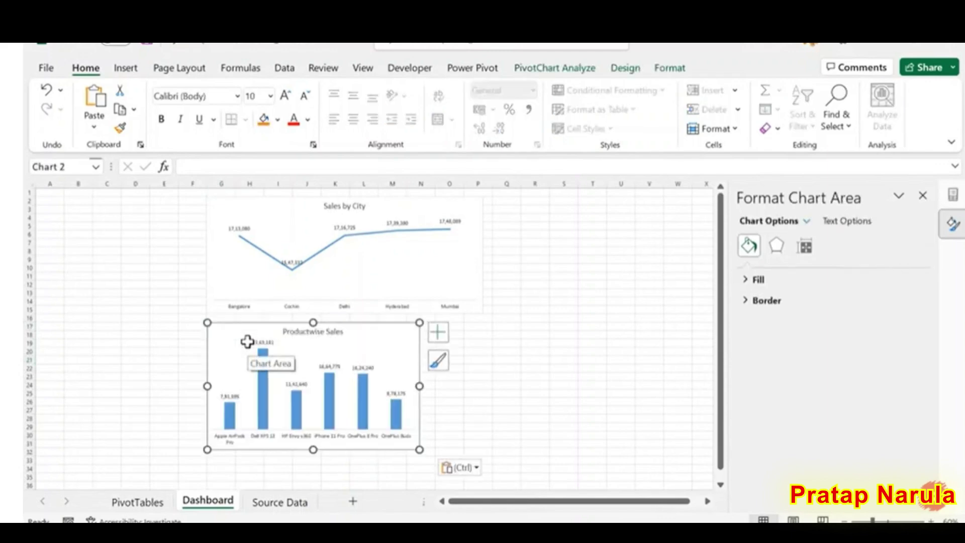
Step: Resize the Productwise Sales chart on the Dashboard sheet to 7 cm high and 16.5 cm wide
{"action": "left_click", "coordinate": [666, 70]}
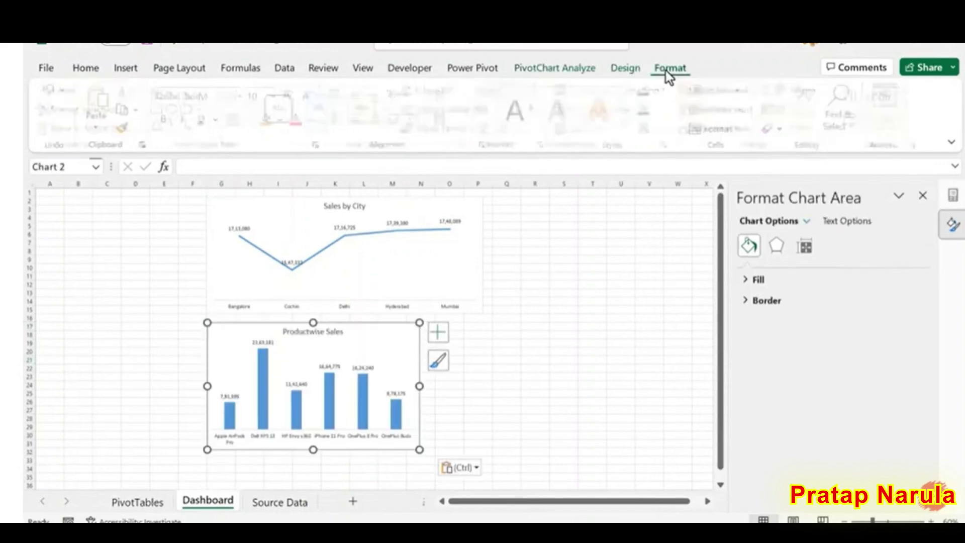
{"action": "left_click", "coordinate": [885, 98]}
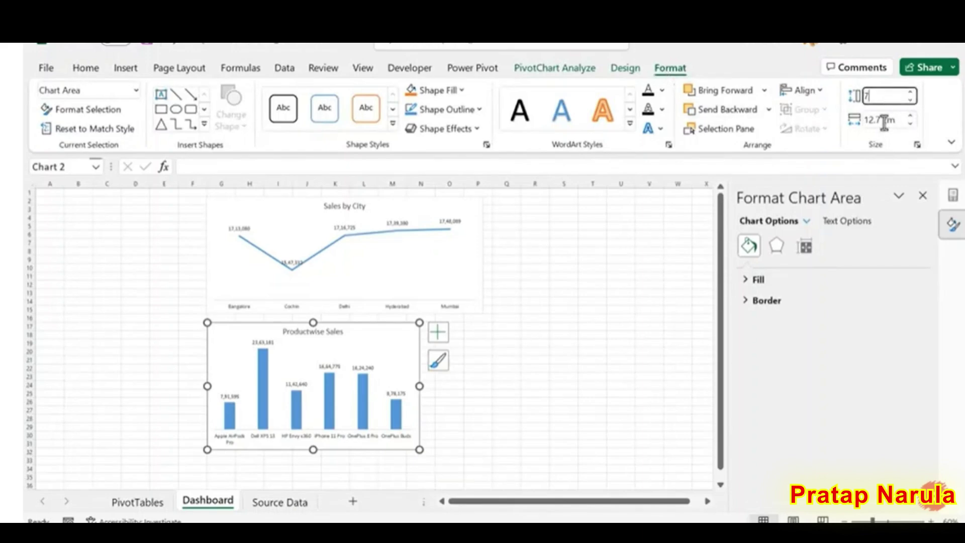
{"action": "left_click", "coordinate": [882, 120]}
{"action": "type", "text": "16.5"}
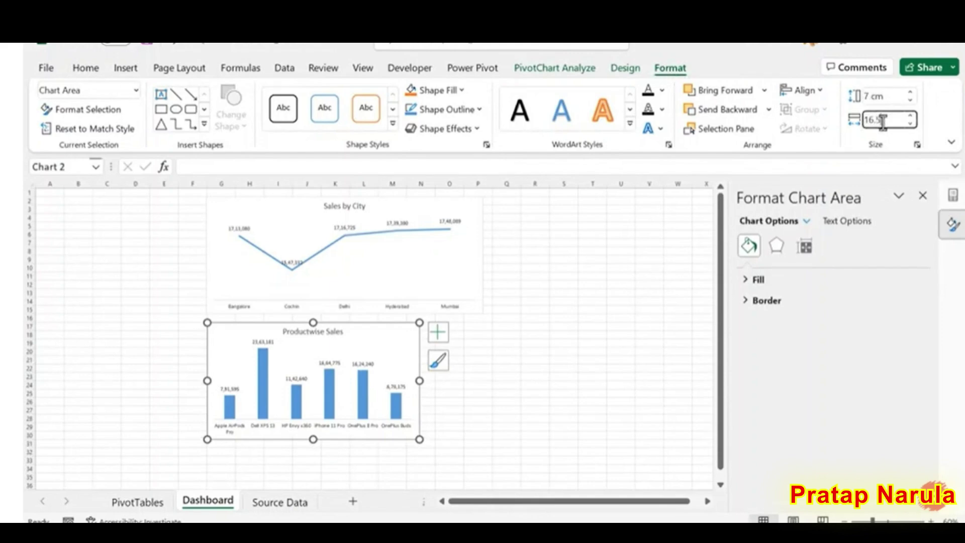
{"action": "key", "text": "Return"}
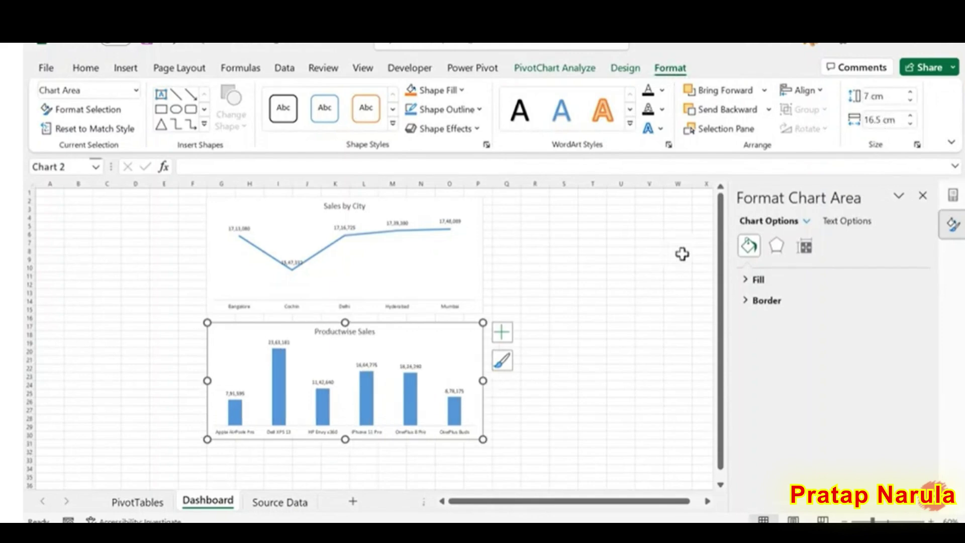
{"action": "left_click", "coordinate": [564, 284]}
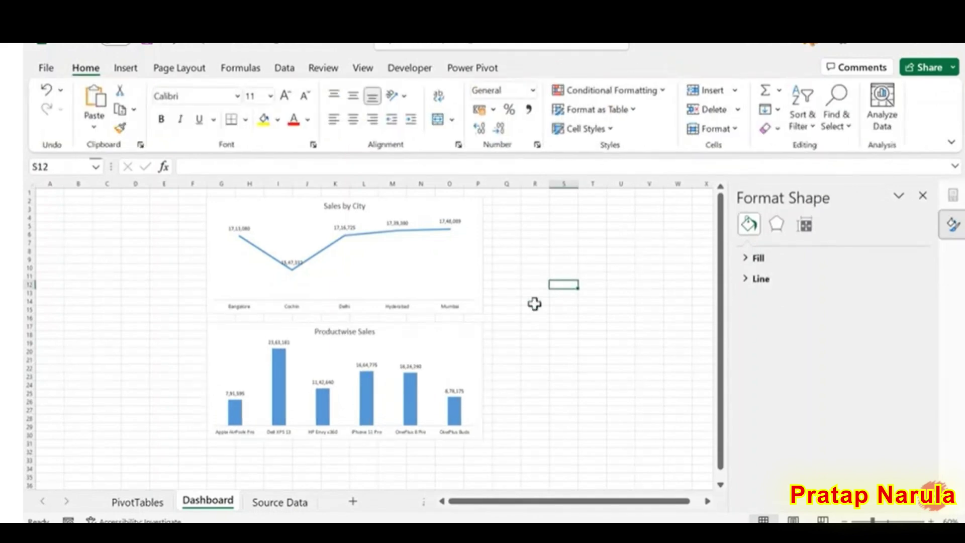
Step: Insert a 2-D clustered bar chart from the sales rep PivotTable on the PivotTables sheet
{"action": "left_click", "coordinate": [144, 501]}
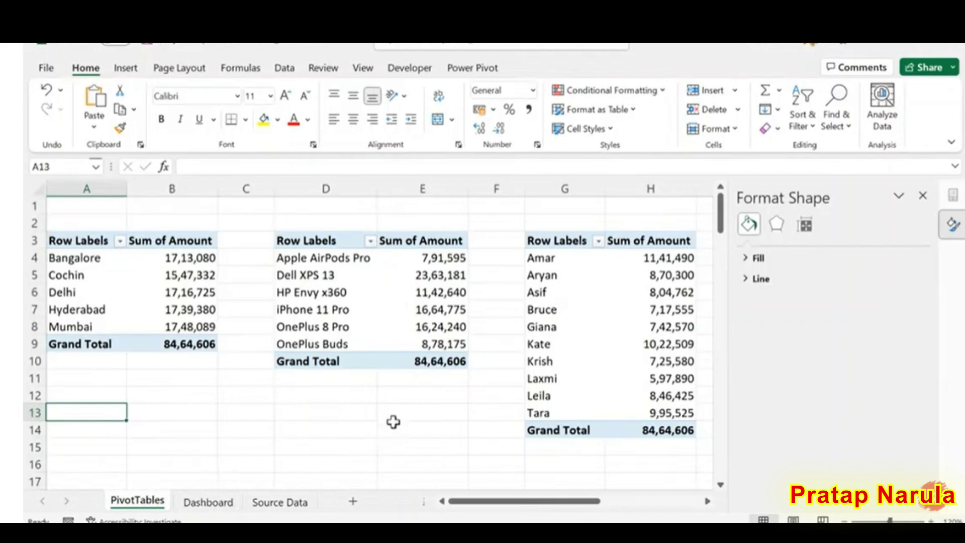
{"action": "left_click", "coordinate": [707, 501]}
{"action": "left_click", "coordinate": [707, 501]}
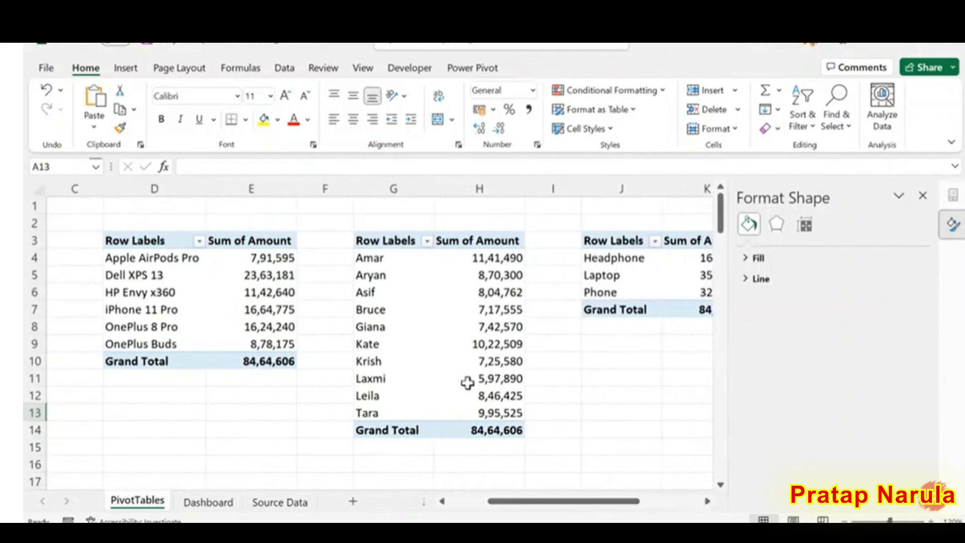
{"action": "left_click", "coordinate": [502, 328]}
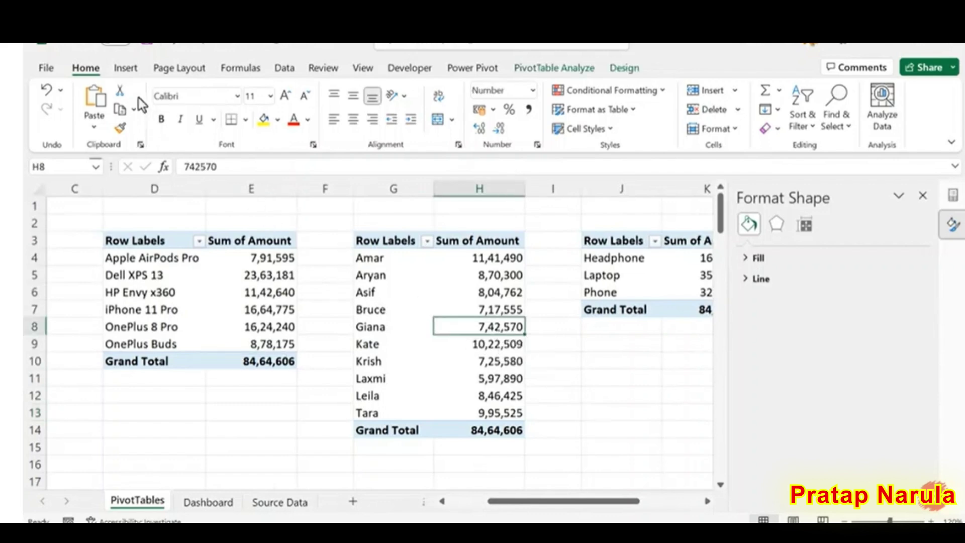
{"action": "left_click", "coordinate": [126, 69]}
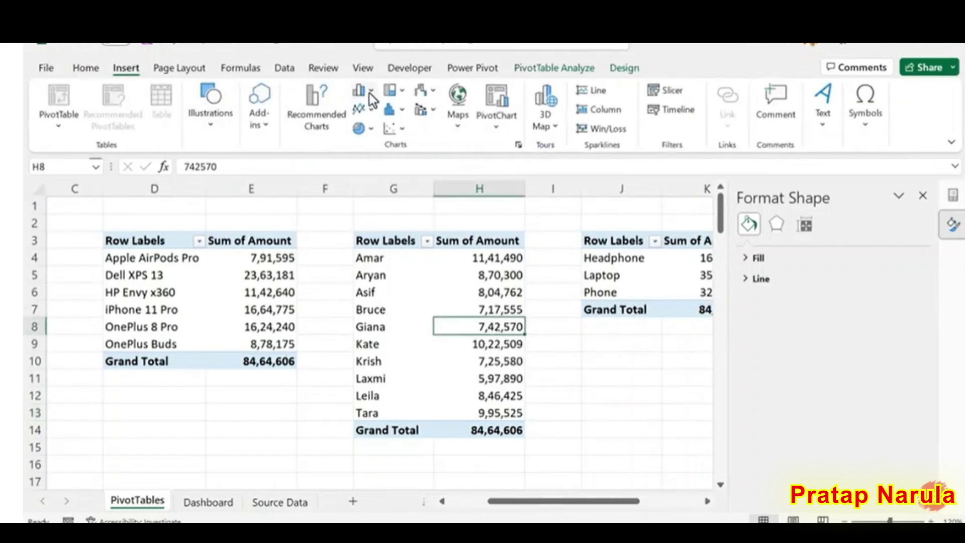
{"action": "left_click", "coordinate": [371, 92]}
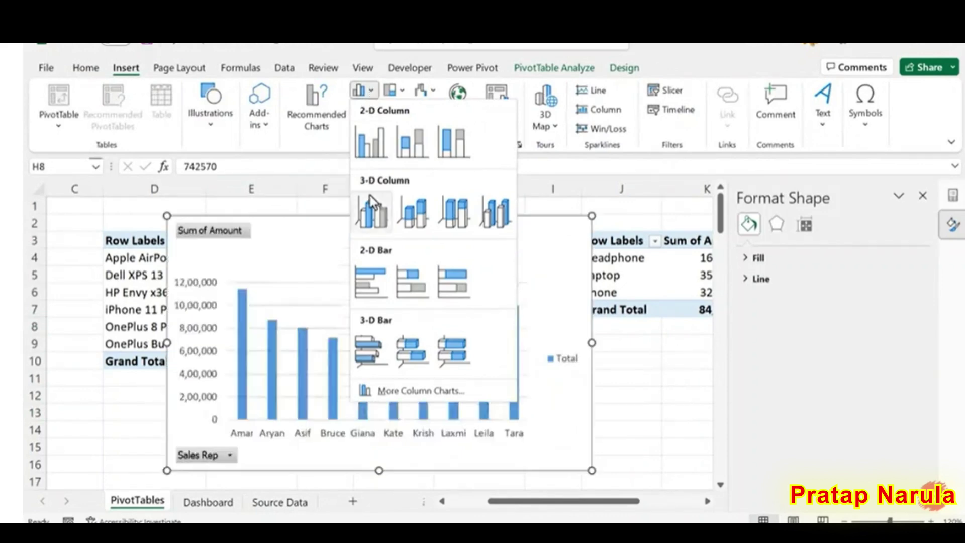
{"action": "left_click", "coordinate": [373, 277]}
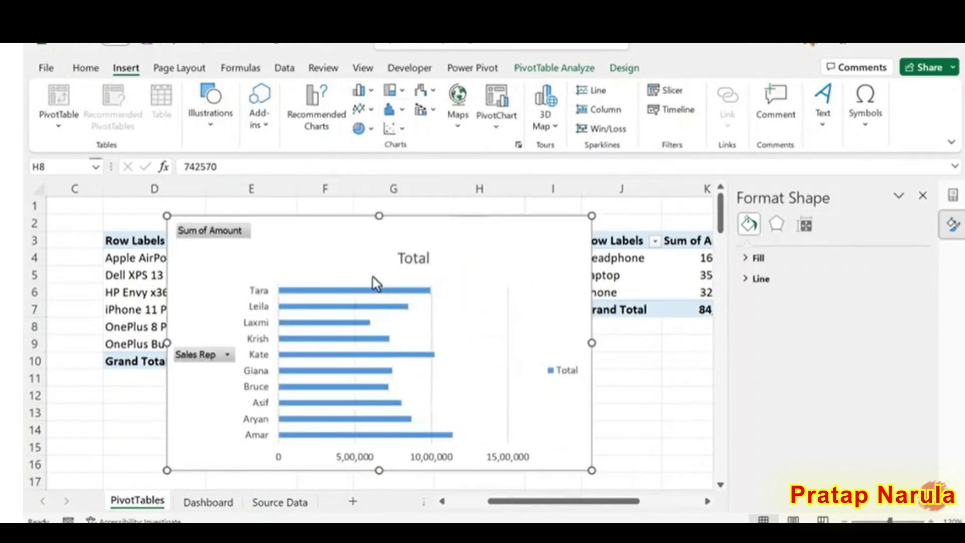
Step: Hide all field buttons on the sales rep bar chart and delete its horizontal value axis
{"action": "right_click", "coordinate": [227, 230]}
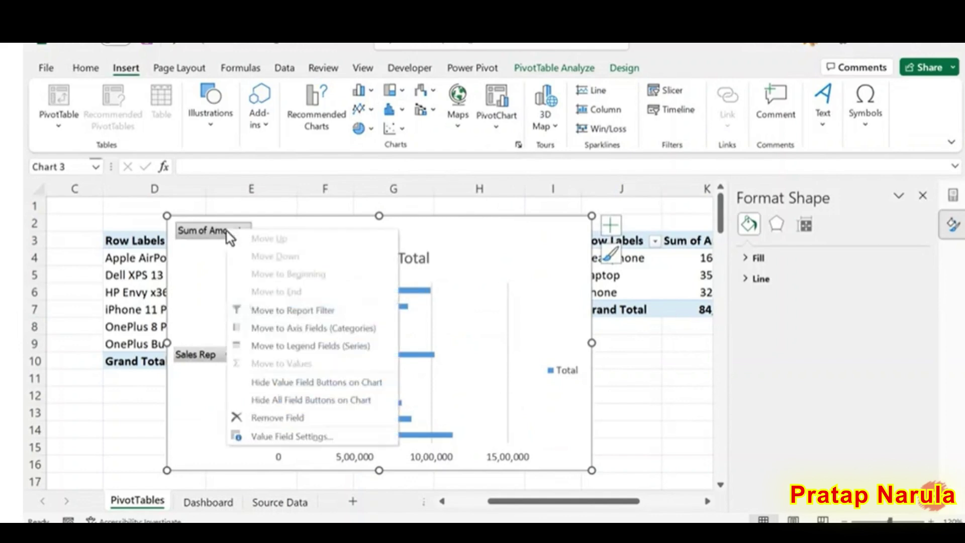
{"action": "left_click", "coordinate": [295, 399]}
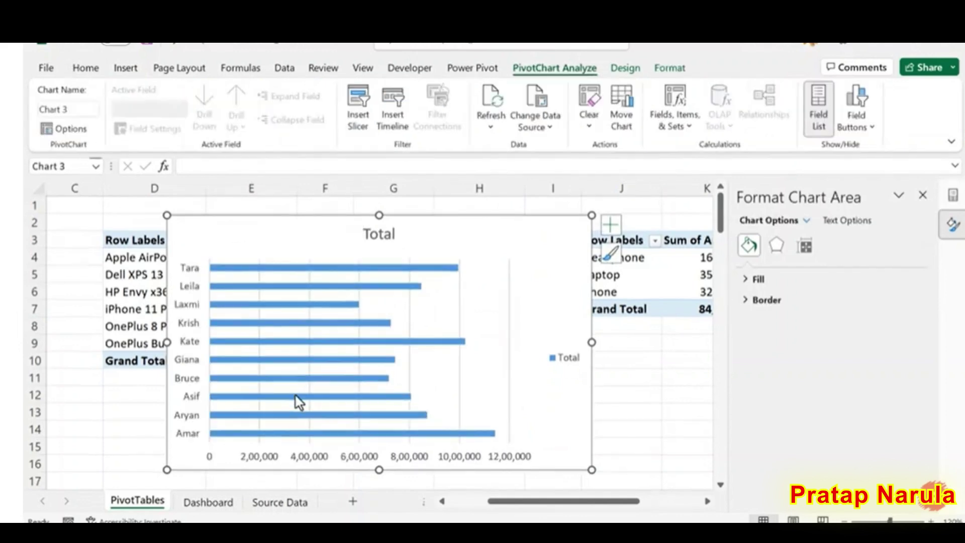
{"action": "left_click", "coordinate": [369, 456]}
{"action": "key", "text": "Delete"}
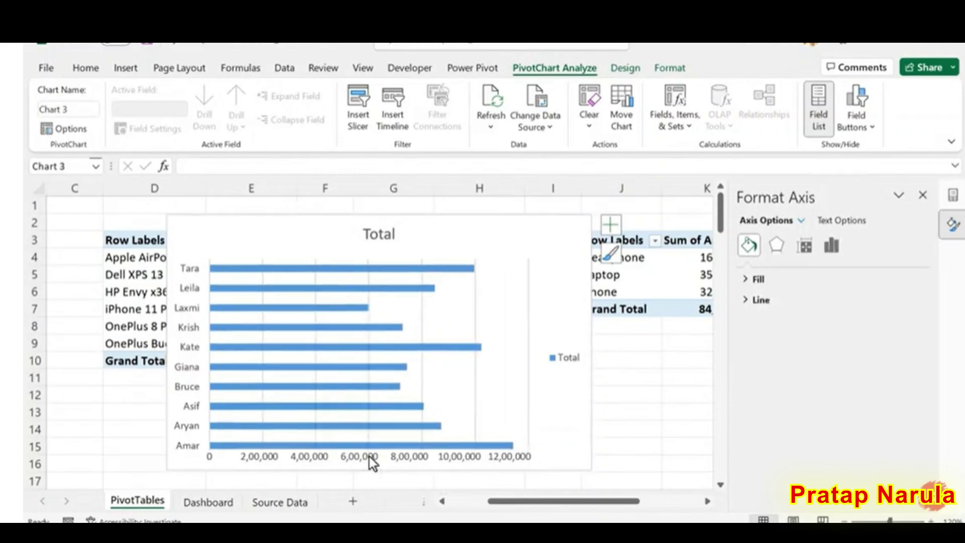
Step: Delete the legend and gridlines from the sales rep bar chart and add data labels
{"action": "left_click", "coordinate": [571, 359]}
{"action": "key", "text": "Delete"}
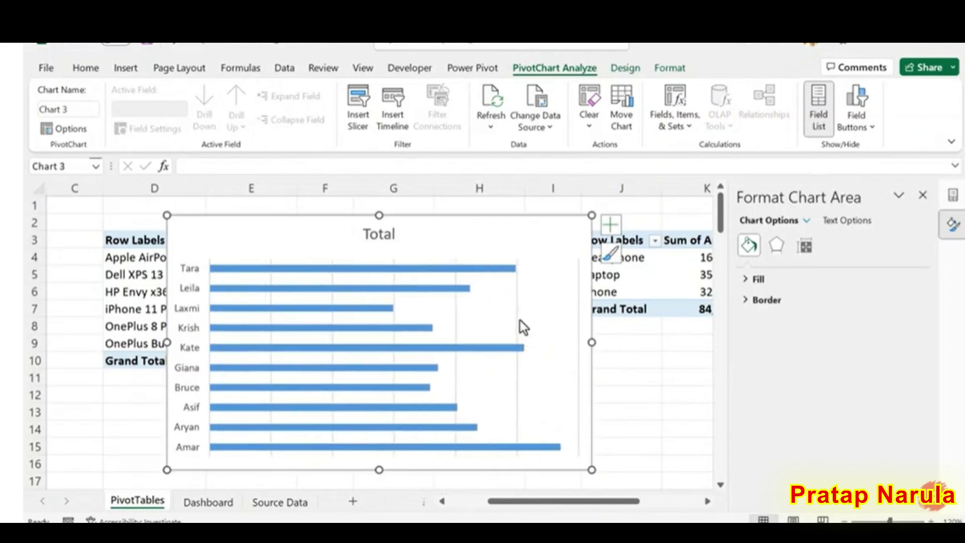
{"action": "left_click", "coordinate": [515, 319]}
{"action": "left_click", "coordinate": [456, 323]}
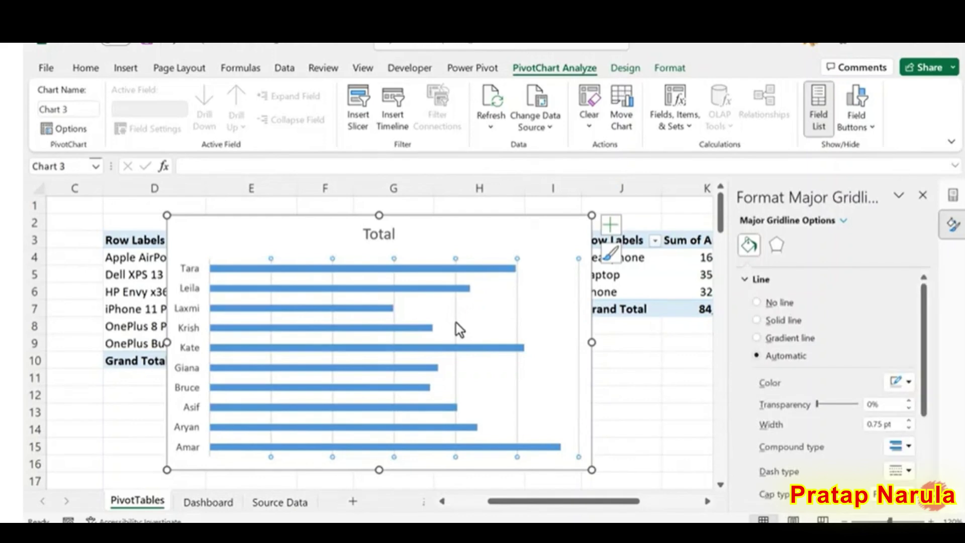
{"action": "key", "text": "Delete"}
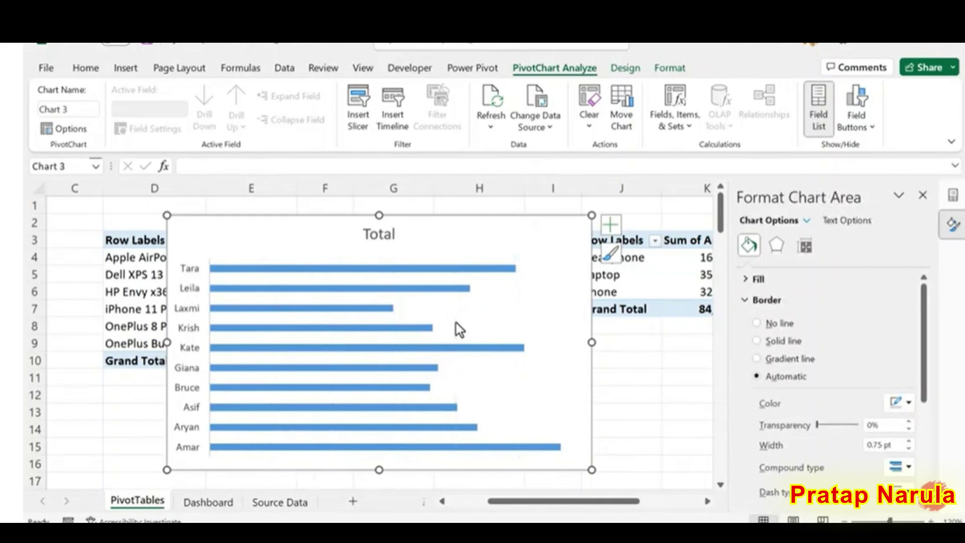
{"action": "left_click", "coordinate": [610, 225]}
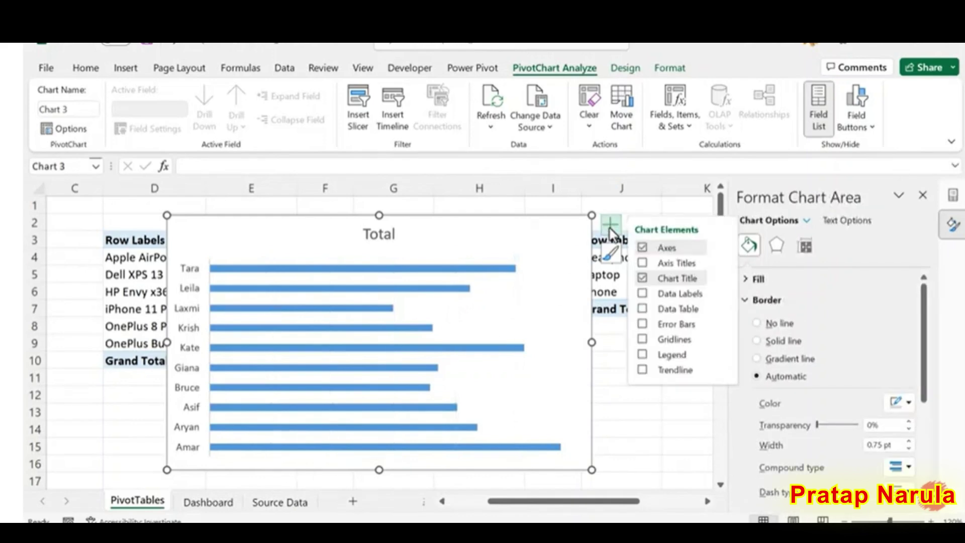
{"action": "left_click", "coordinate": [643, 296]}
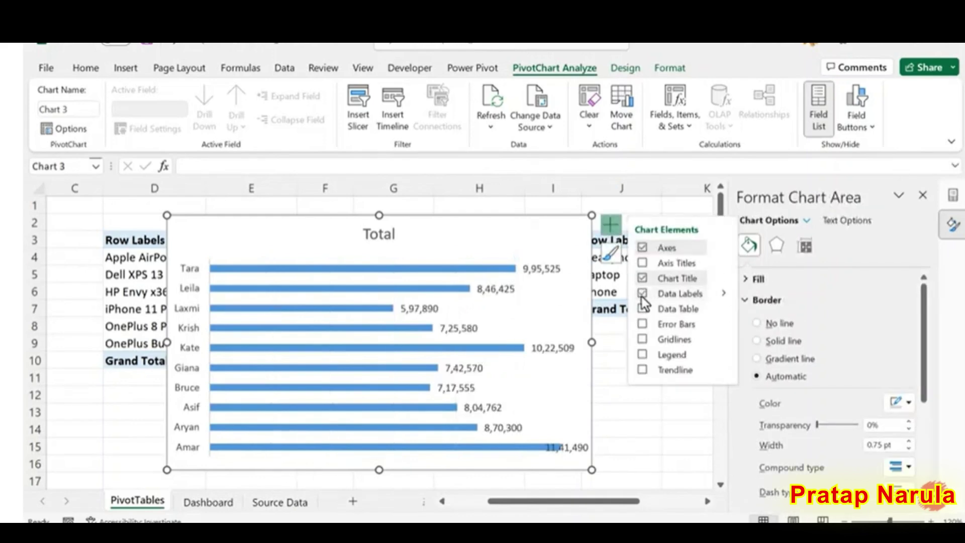
Step: Change the sales rep bar chart's title to "Sales by Salesrep"
{"action": "left_click", "coordinate": [381, 234]}
{"action": "double_click", "coordinate": [381, 234]}
{"action": "type", "text": "S"}
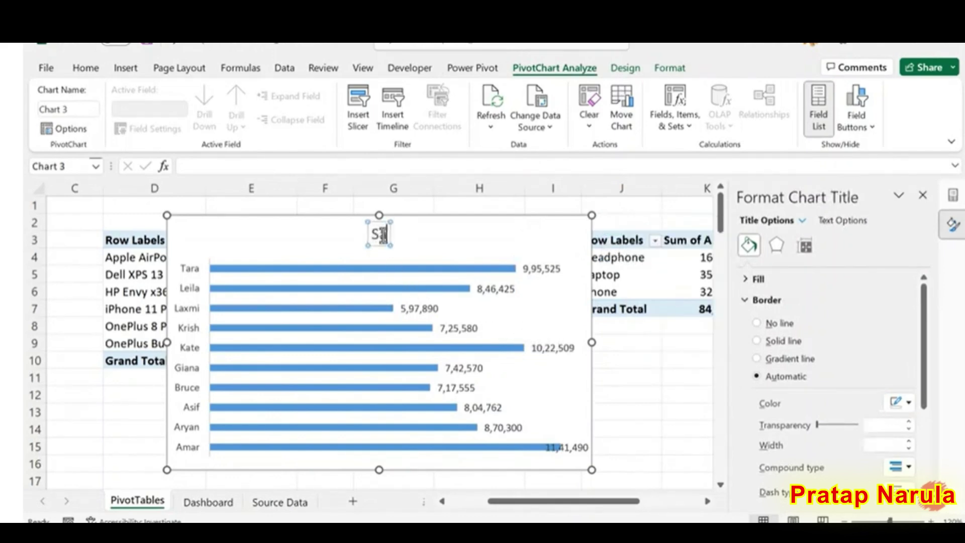
{"action": "type", "text": "ales by"}
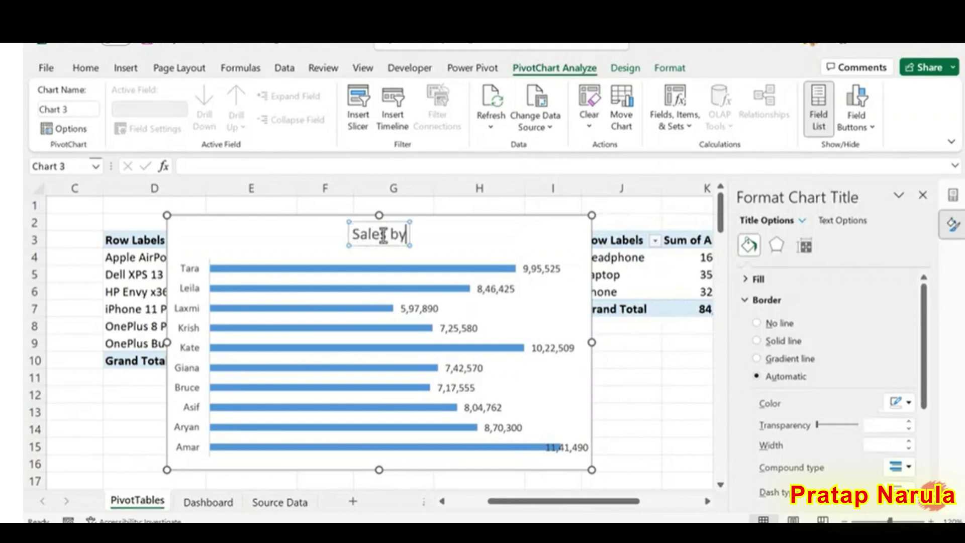
{"action": "type", "text": " Salesrep"}
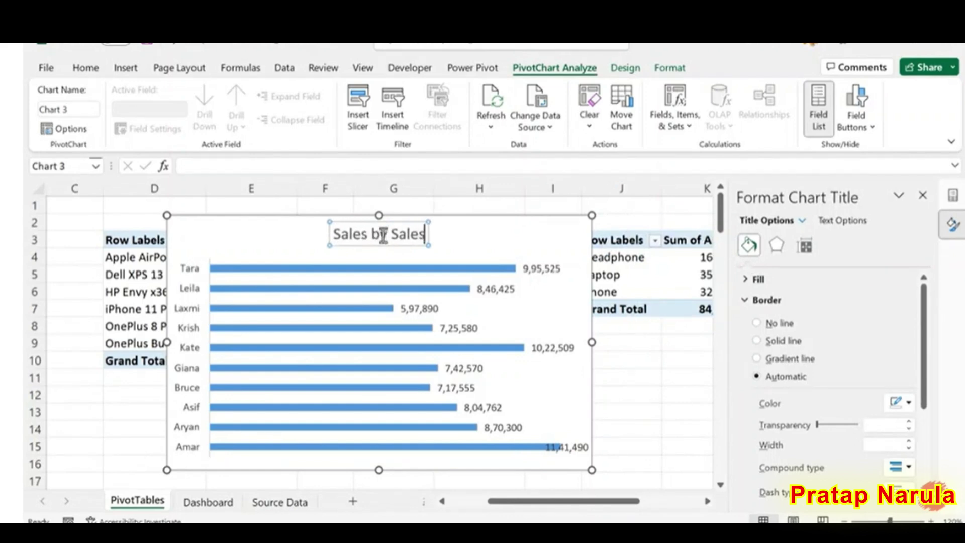
{"action": "left_click", "coordinate": [112, 408]}
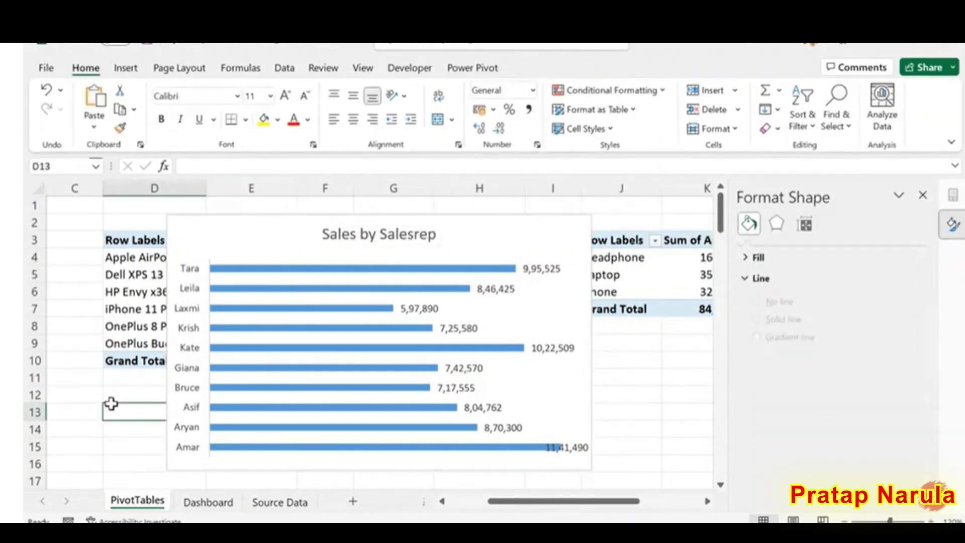
Step: Move the Sales by Salesrep chart to the Dashboard sheet at cell Q2, beside the Sales by City chart
{"action": "left_click", "coordinate": [167, 443]}
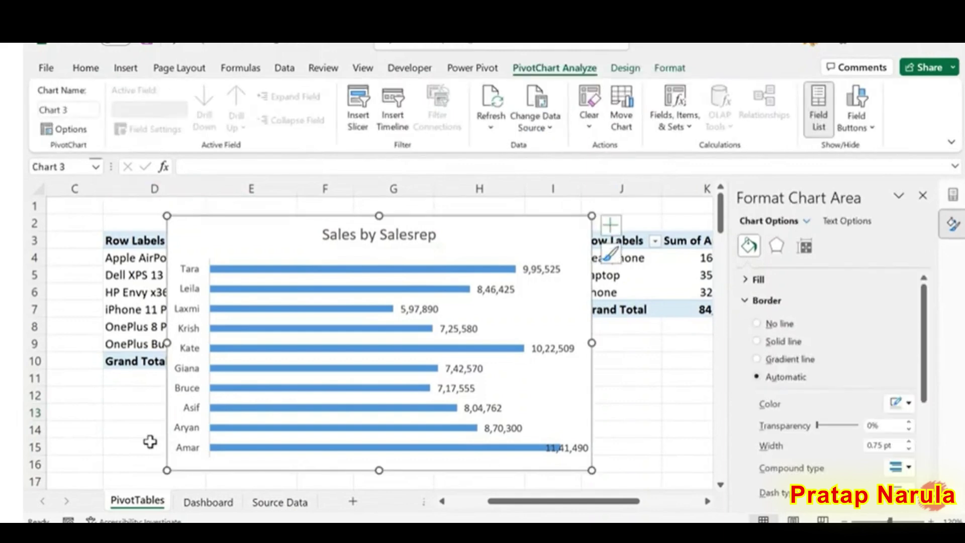
{"action": "key", "text": "Delete"}
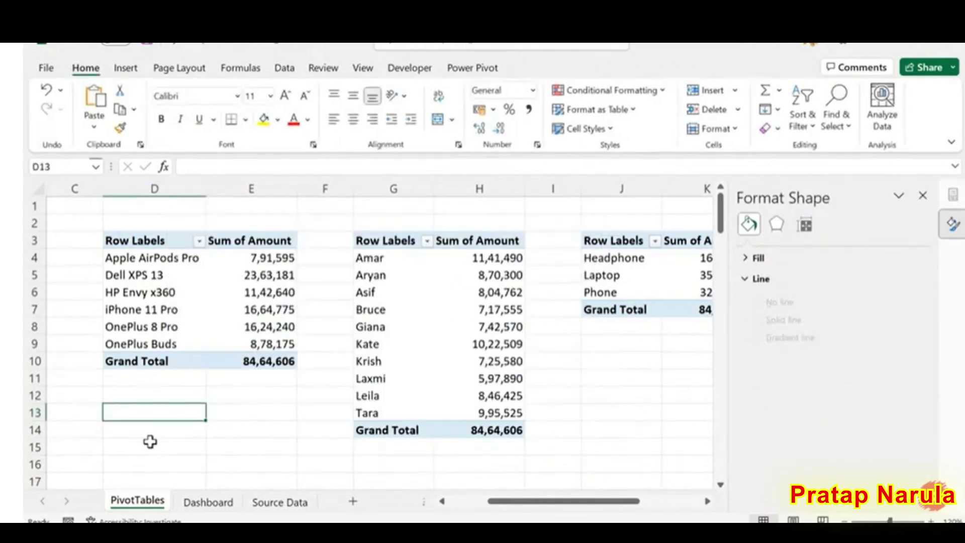
{"action": "left_click", "coordinate": [206, 502]}
{"action": "left_click", "coordinate": [506, 199]}
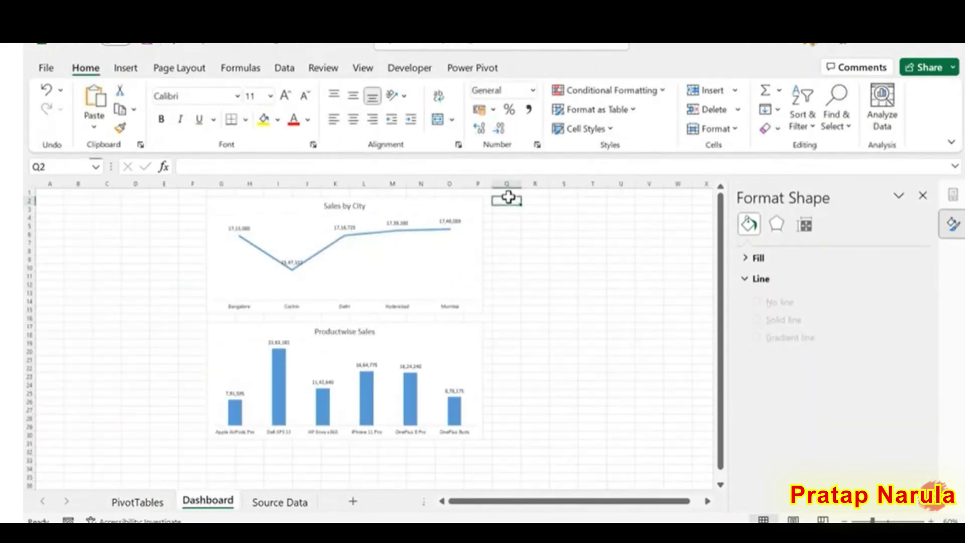
{"action": "key", "text": "ctrl+v"}
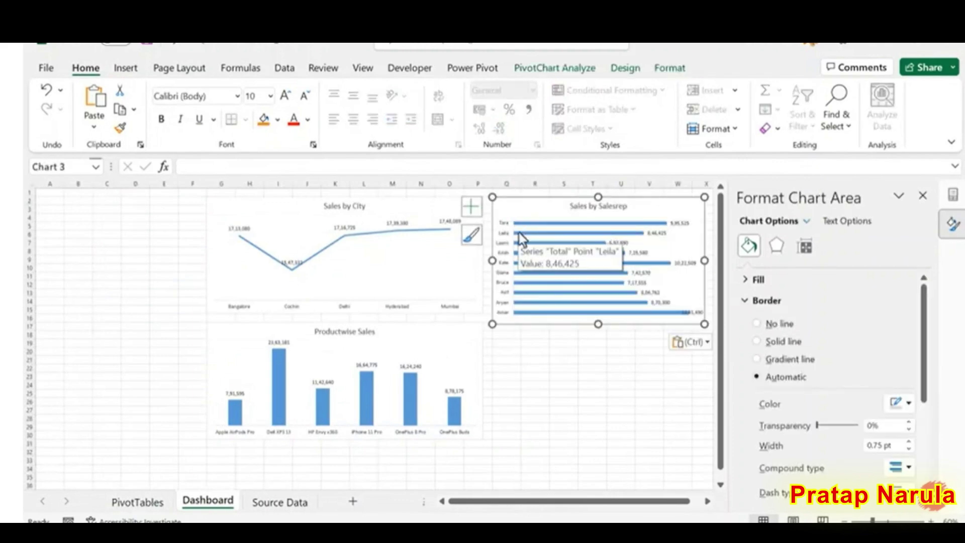
Step: Resize the Sales by Salesrep chart to 14.5 cm high and 12 cm wide so it spans both neighbouring charts
{"action": "left_click_drag", "start_coordinate": [598, 326], "coordinate": [577, 438]}
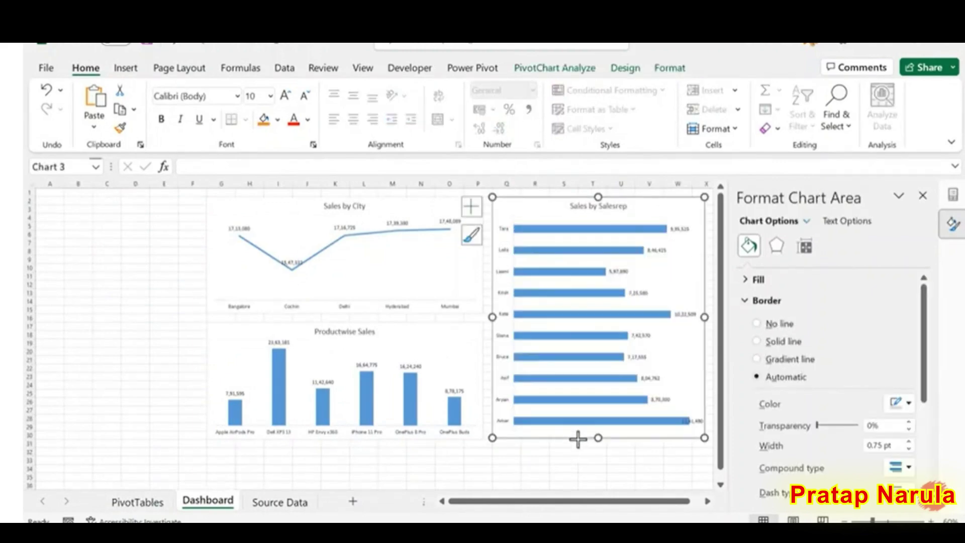
{"action": "left_click", "coordinate": [671, 69]}
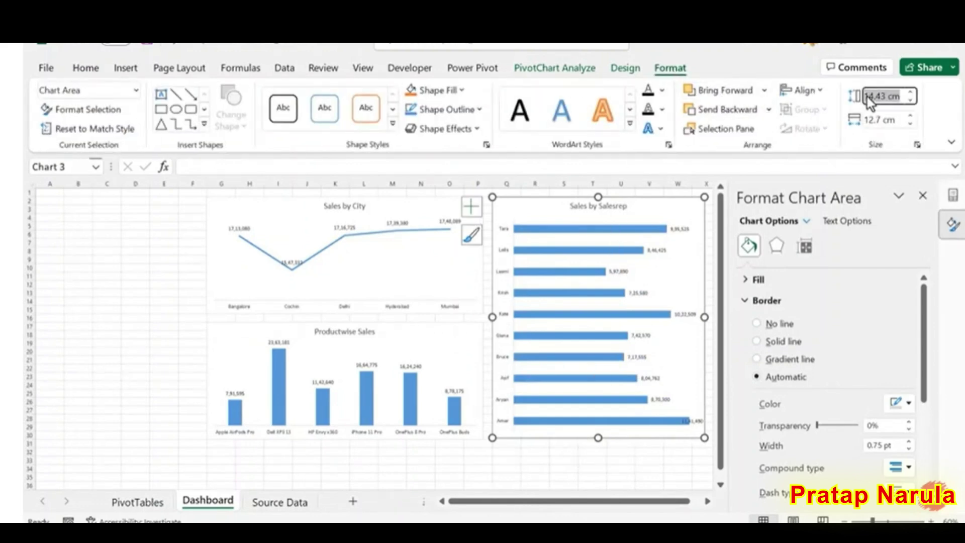
{"action": "type", "text": "14.5"}
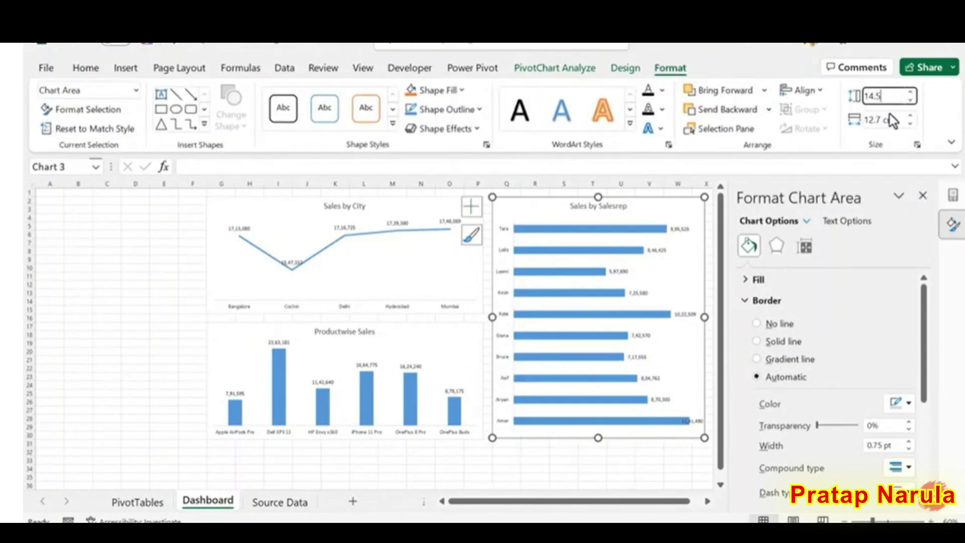
{"action": "left_click", "coordinate": [890, 119]}
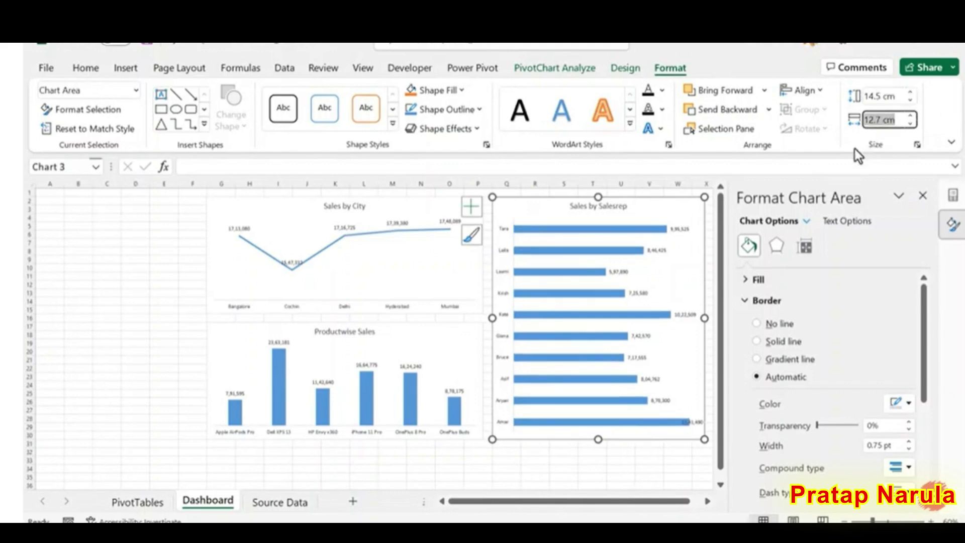
{"action": "type", "text": "12"}
{"action": "key", "text": "Return"}
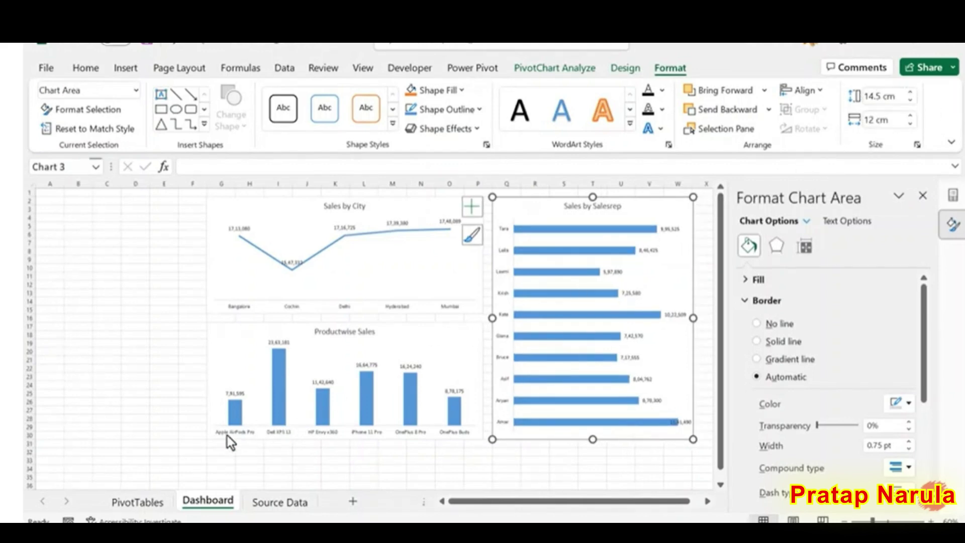
Step: Insert a 2-D pie chart from the category PivotTable on the PivotTables sheet
{"action": "left_click", "coordinate": [143, 501]}
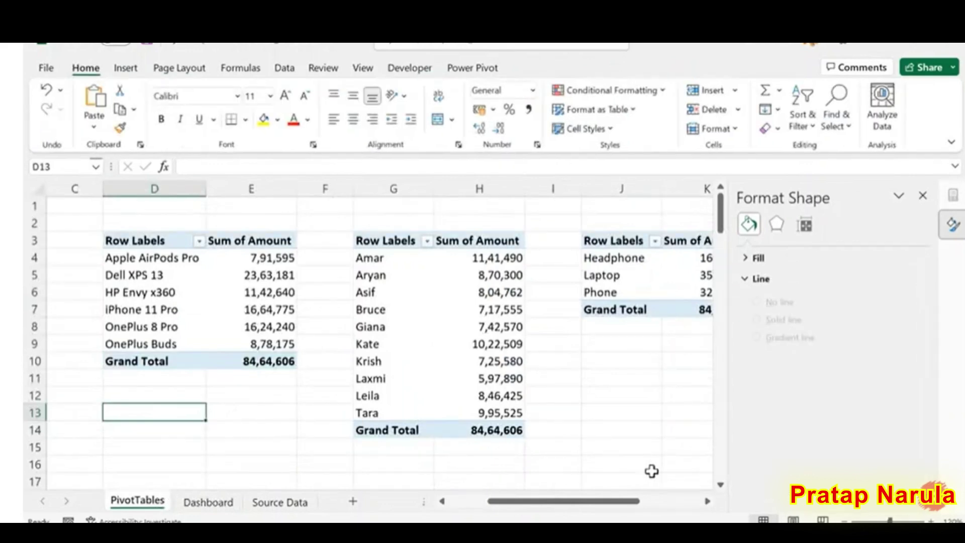
{"action": "left_click", "coordinate": [707, 501]}
{"action": "left_click", "coordinate": [707, 501]}
{"action": "left_click", "coordinate": [707, 501]}
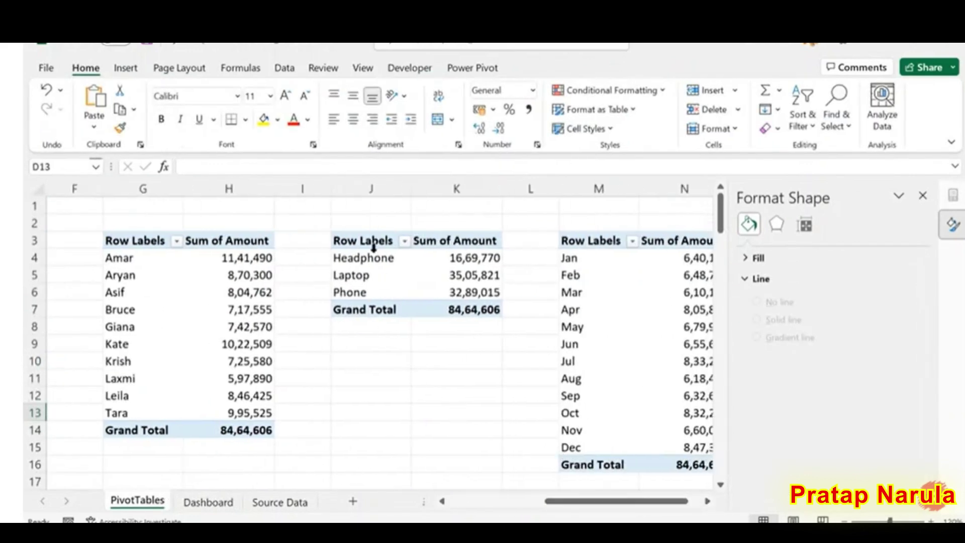
{"action": "left_click", "coordinate": [469, 278]}
{"action": "left_click", "coordinate": [132, 72]}
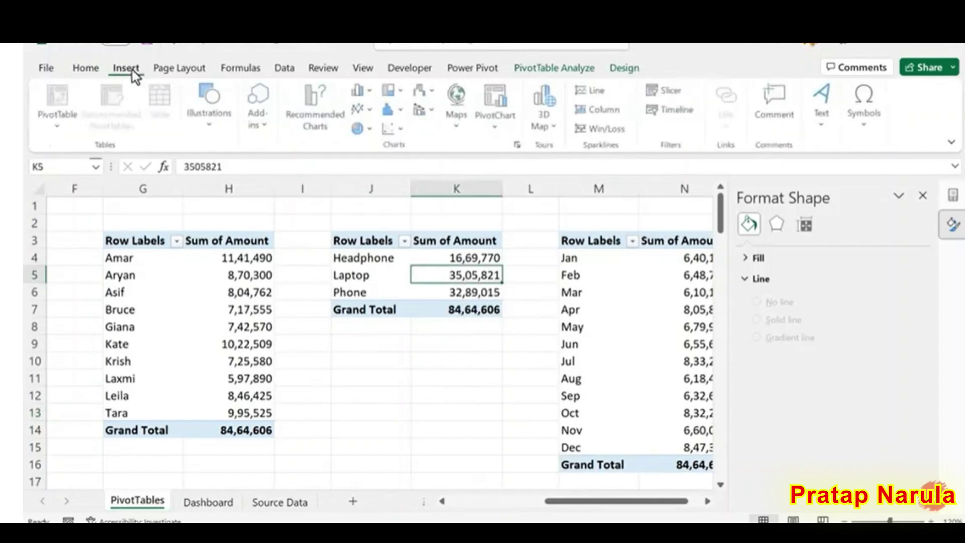
{"action": "left_click", "coordinate": [372, 130]}
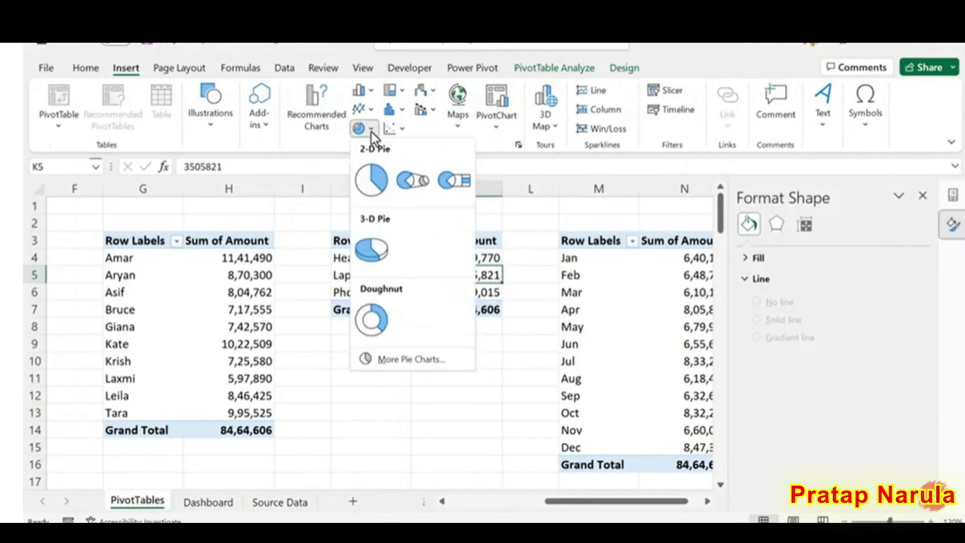
{"action": "left_click", "coordinate": [373, 188]}
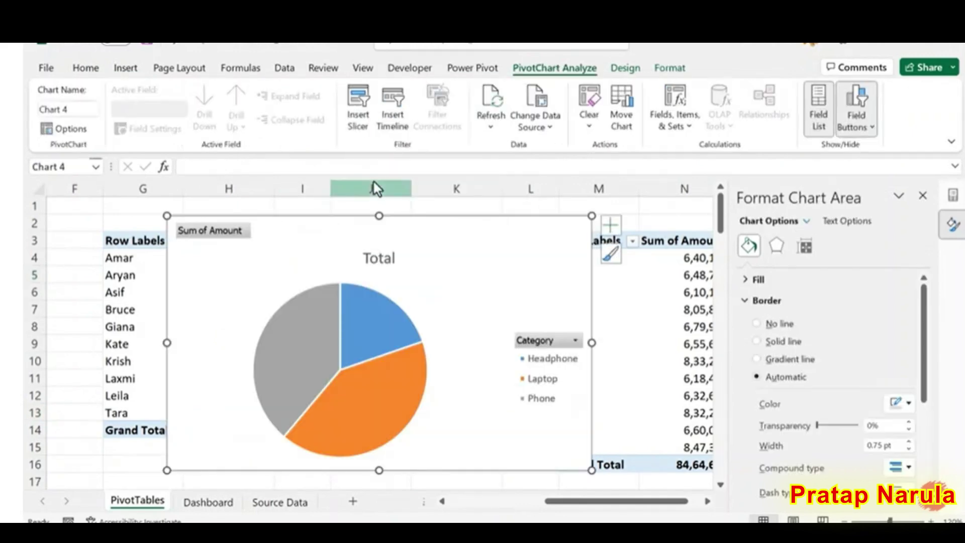
Step: Hide all field buttons and delete the legend on the category pie chart, and add data labels
{"action": "right_click", "coordinate": [528, 341]}
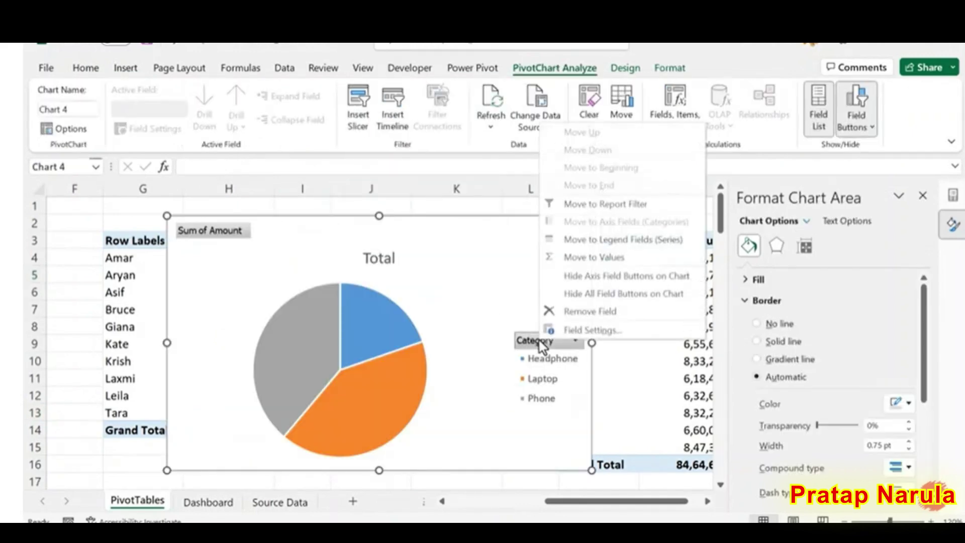
{"action": "left_click", "coordinate": [586, 296]}
{"action": "left_click", "coordinate": [551, 347]}
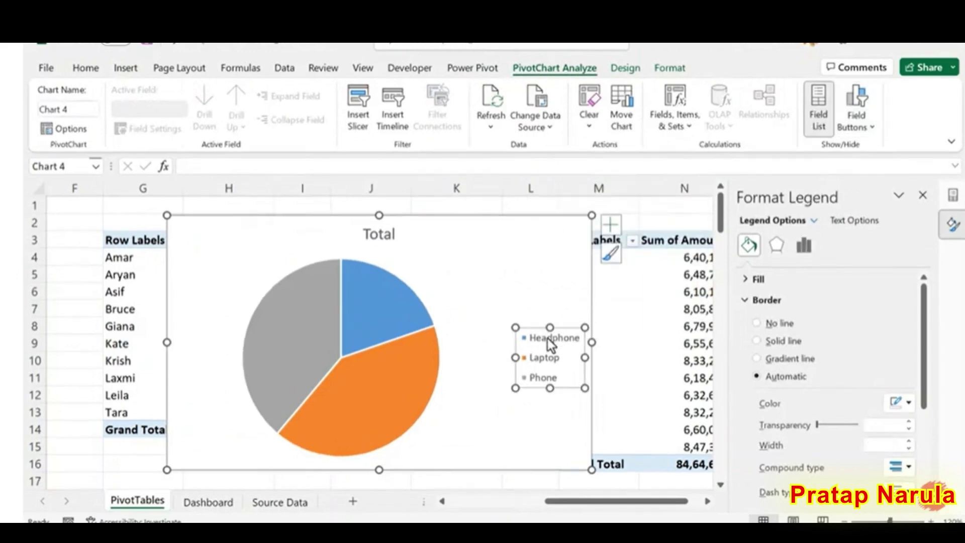
{"action": "key", "text": "Delete"}
{"action": "left_click", "coordinate": [611, 224]}
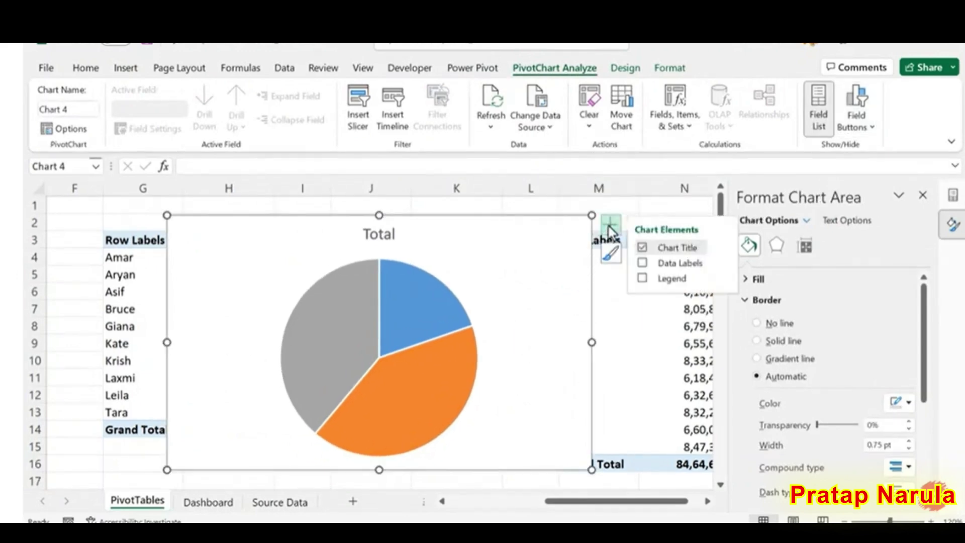
{"action": "left_click", "coordinate": [642, 265]}
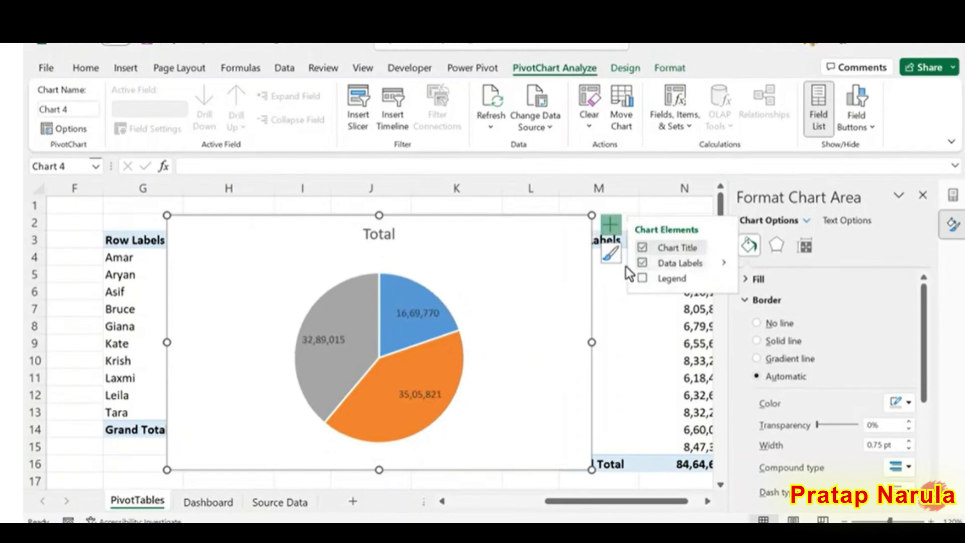
Step: Include the category name alongside the value in the pie chart's data labels
{"action": "left_click", "coordinate": [411, 315]}
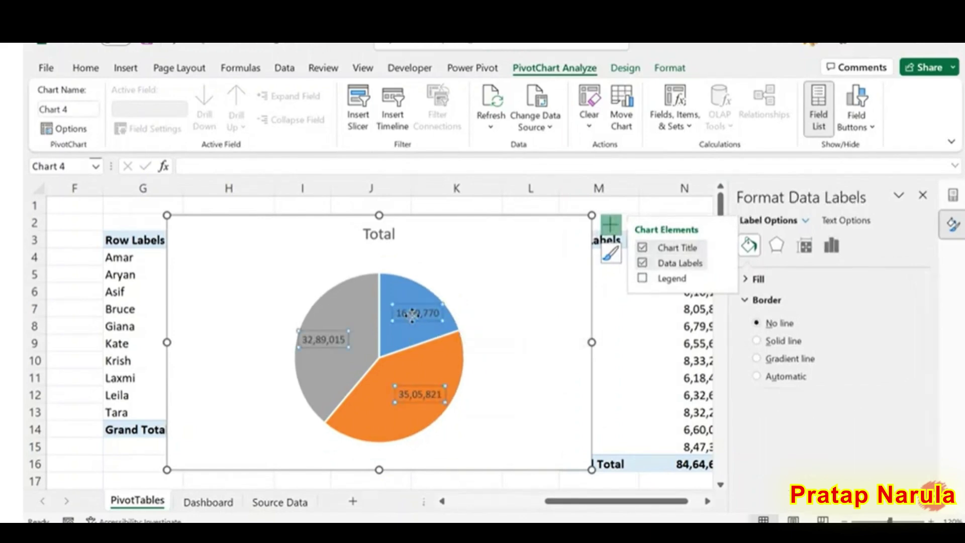
{"action": "right_click", "coordinate": [412, 314]}
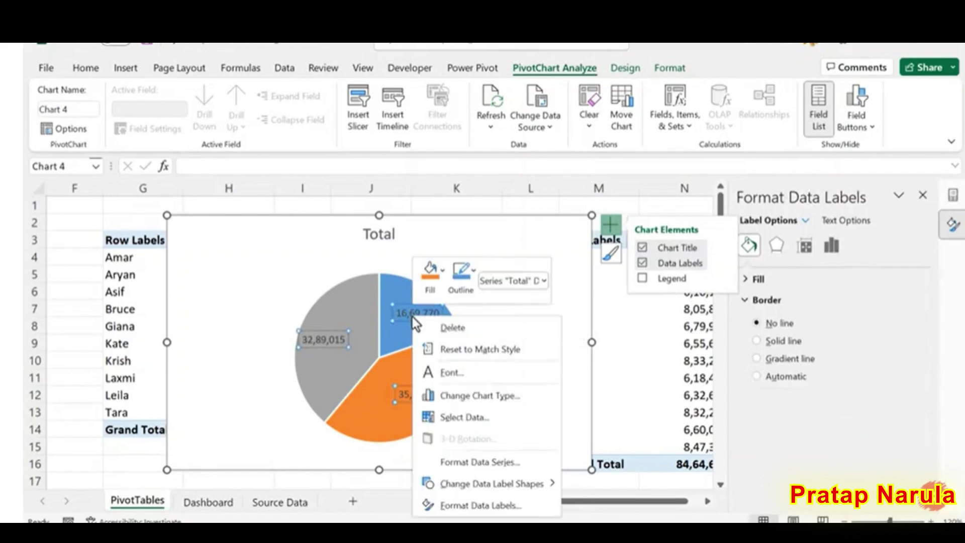
{"action": "left_click", "coordinate": [493, 503]}
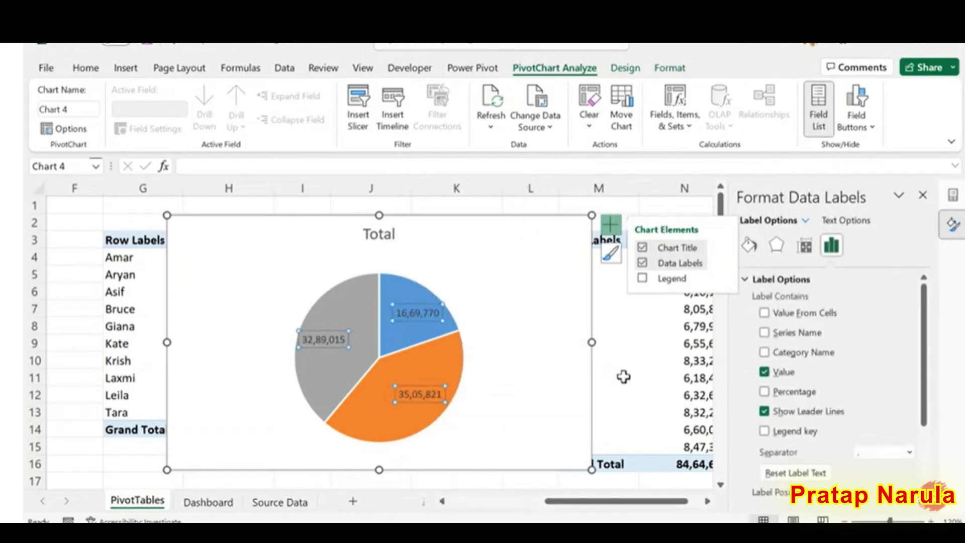
{"action": "left_click", "coordinate": [764, 353]}
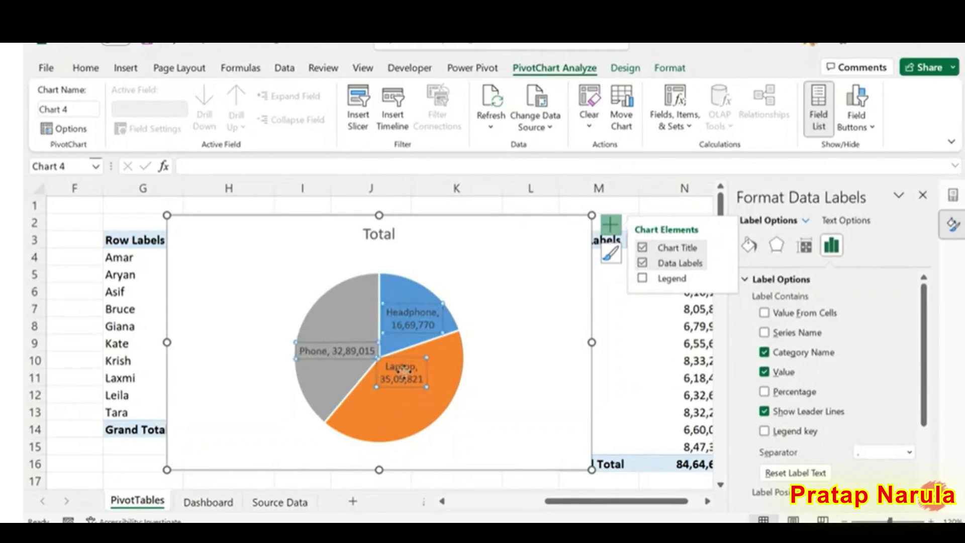
{"action": "left_click", "coordinate": [605, 346]}
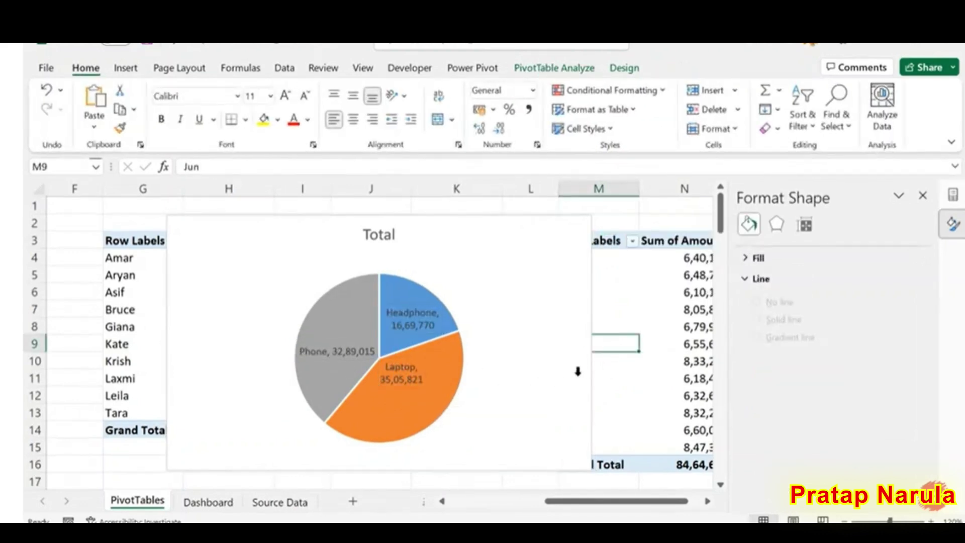
Step: Change the category pie chart's title to "Sales by Category"
{"action": "left_click", "coordinate": [379, 234]}
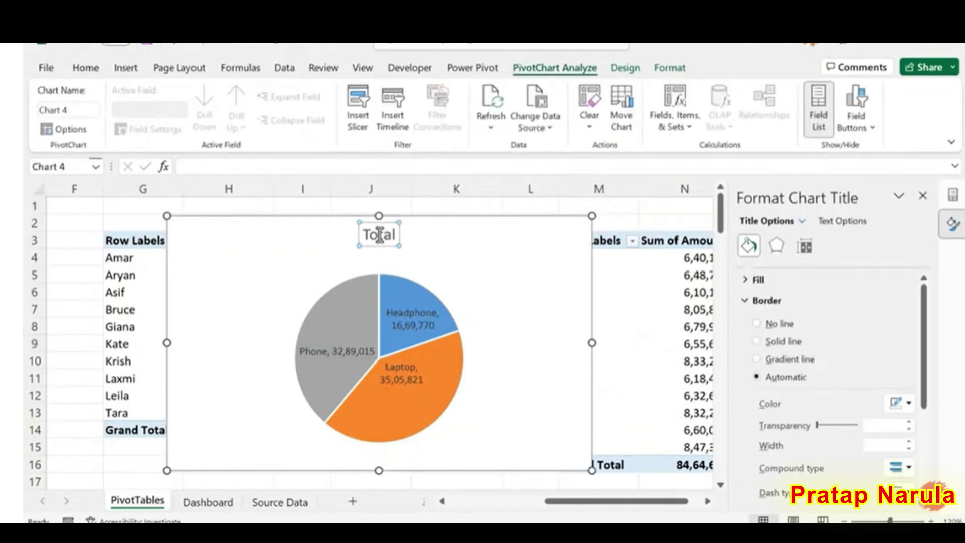
{"action": "double_click", "coordinate": [379, 234]}
{"action": "type", "text": "Sale"}
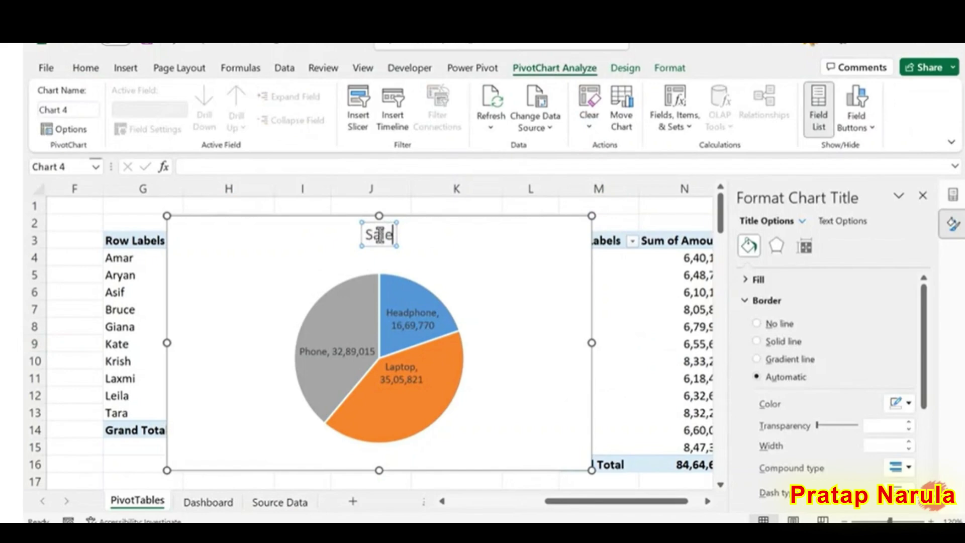
{"action": "type", "text": "s b"}
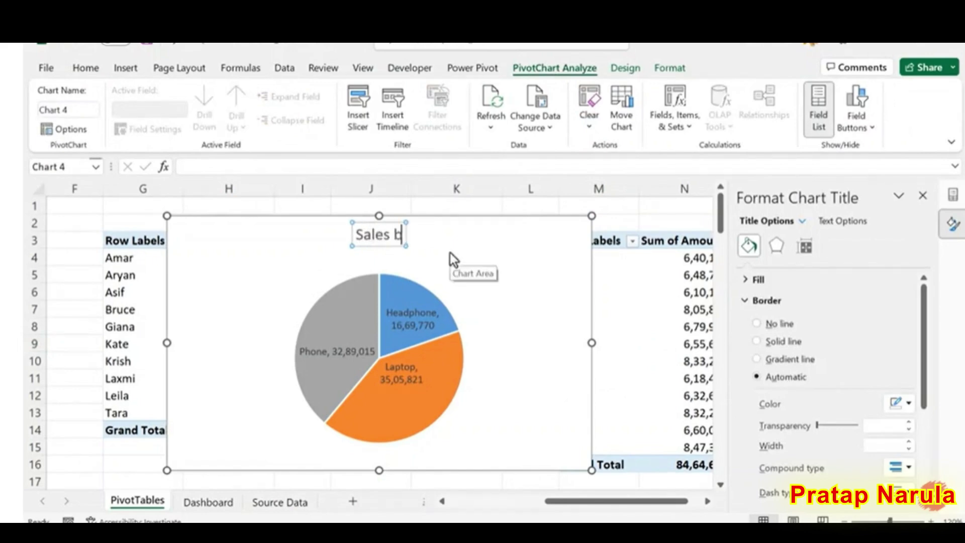
{"action": "type", "text": "y Category"}
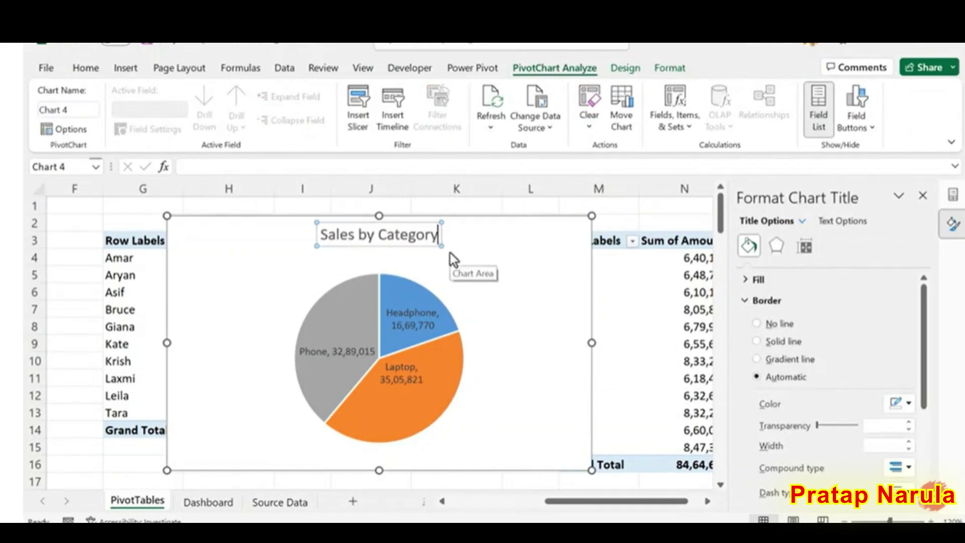
{"action": "left_click", "coordinate": [76, 395]}
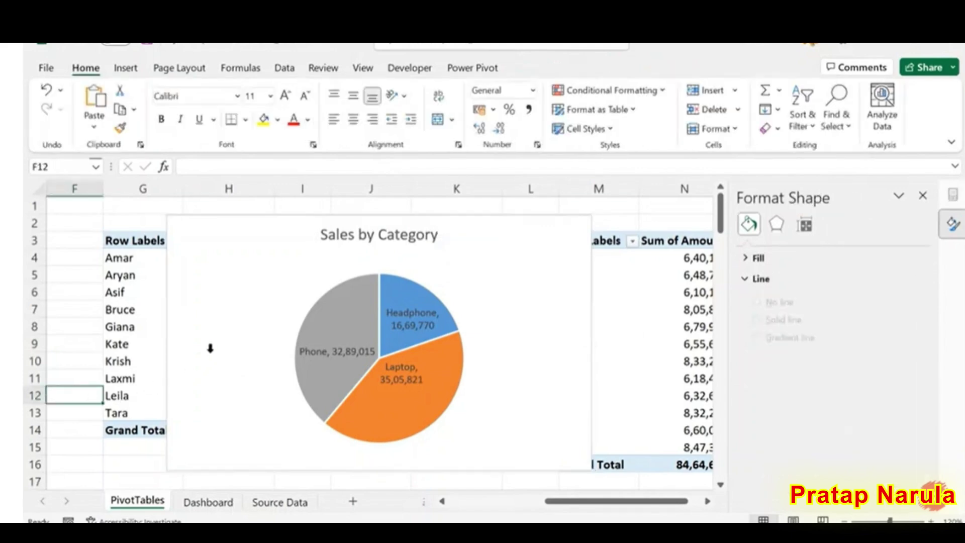
Step: Move the Sales by Category chart to the Dashboard sheet at cell B17
{"action": "left_click", "coordinate": [256, 220]}
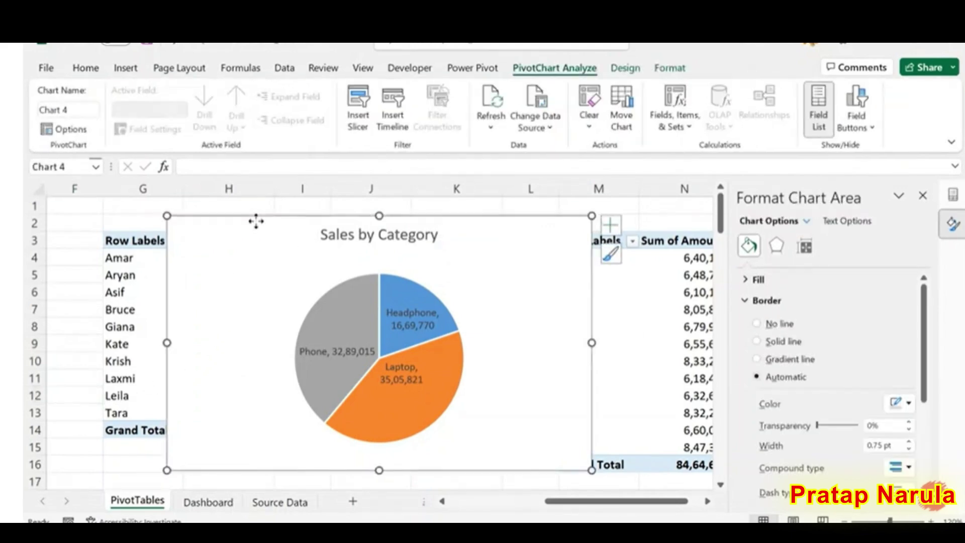
{"action": "key", "text": "ctrl+x"}
{"action": "left_click", "coordinate": [217, 500]}
{"action": "key", "text": "ctrl+v"}
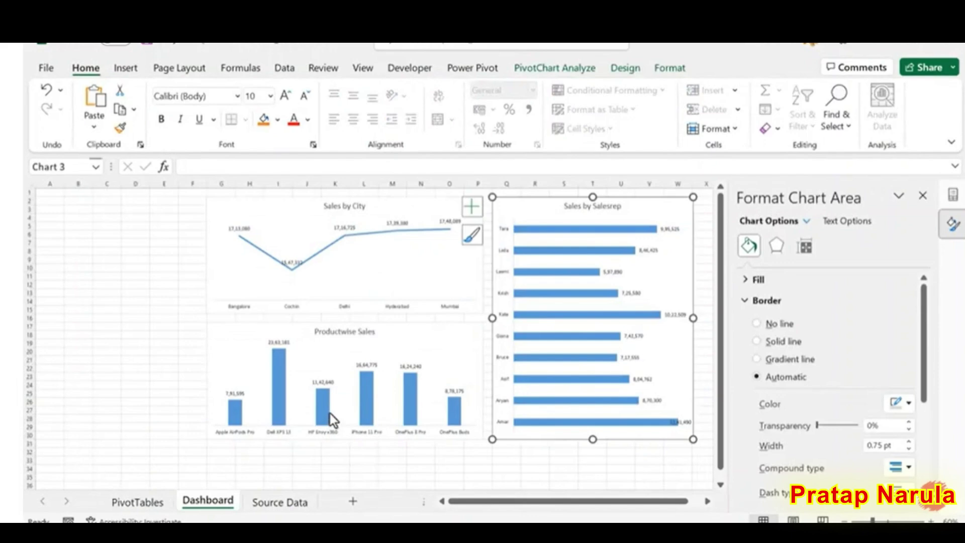
{"action": "left_click", "coordinate": [79, 327]}
{"action": "key", "text": "ctrl+v"}
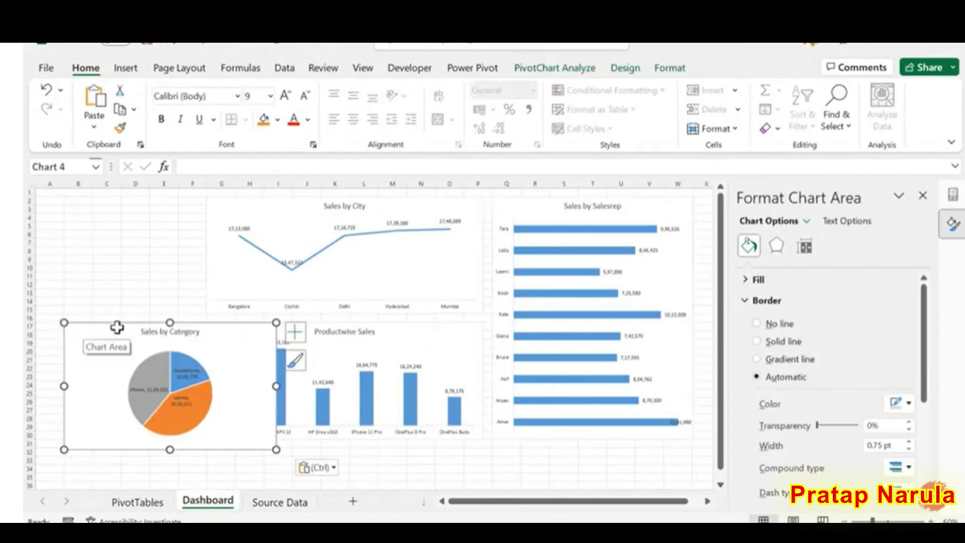
Step: Narrow the Sales by Category chart to end within column F and shift it up to align its lower edge with the Productwise Sales chart
{"action": "left_click_drag", "start_coordinate": [215, 388], "coordinate": [199, 387]}
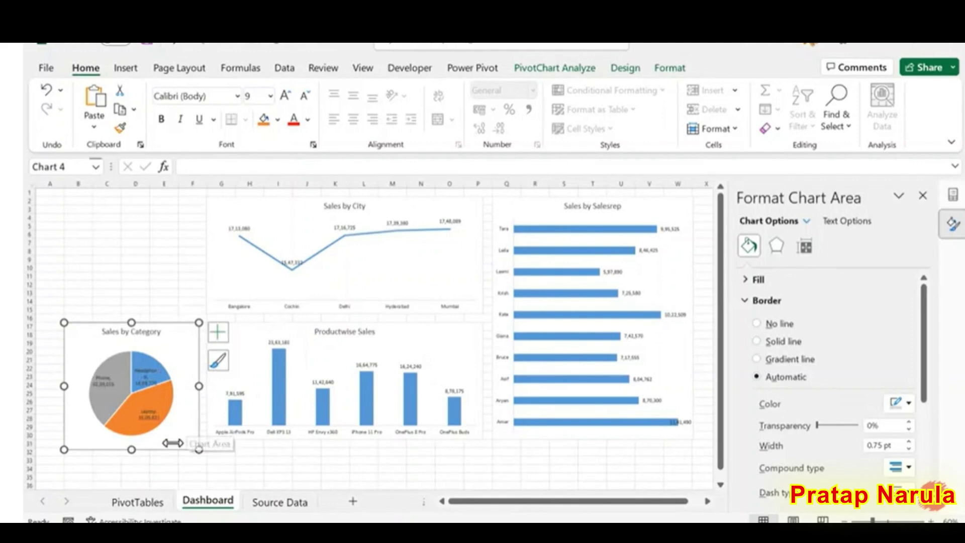
{"action": "left_click_drag", "start_coordinate": [175, 322], "coordinate": [177, 312]}
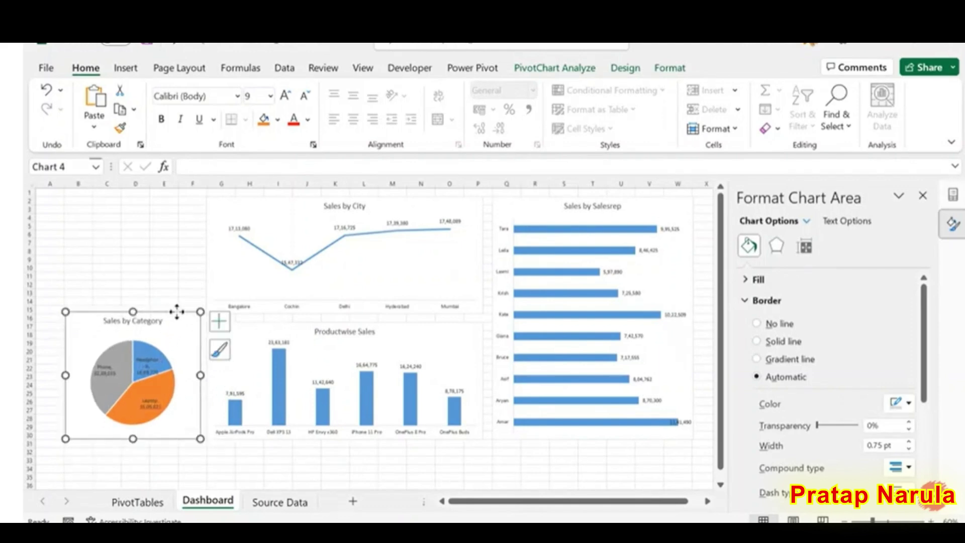
{"action": "left_click", "coordinate": [300, 460]}
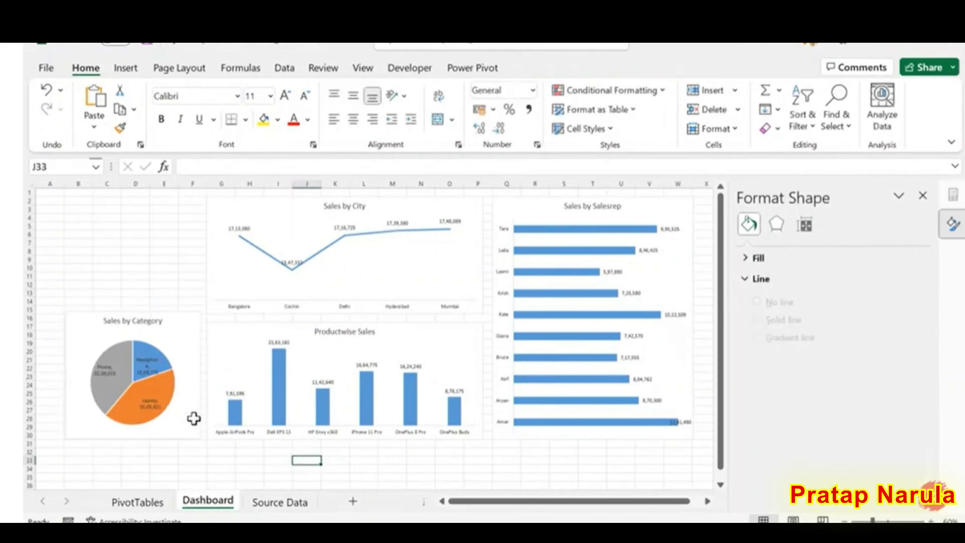
Step: Widen the Headphone data label on the Sales by Category pie so the category name fits on one line
{"action": "left_click", "coordinate": [154, 365]}
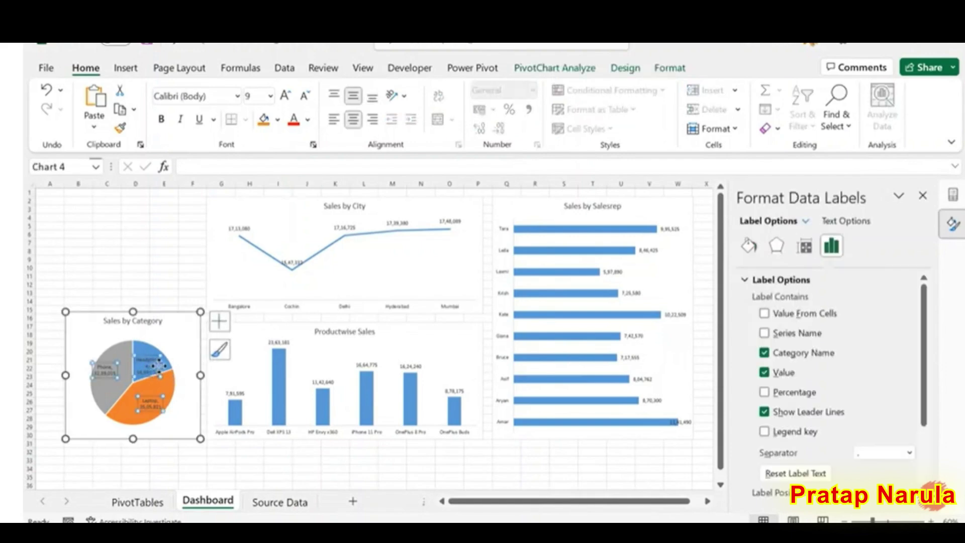
{"action": "left_click", "coordinate": [160, 365]}
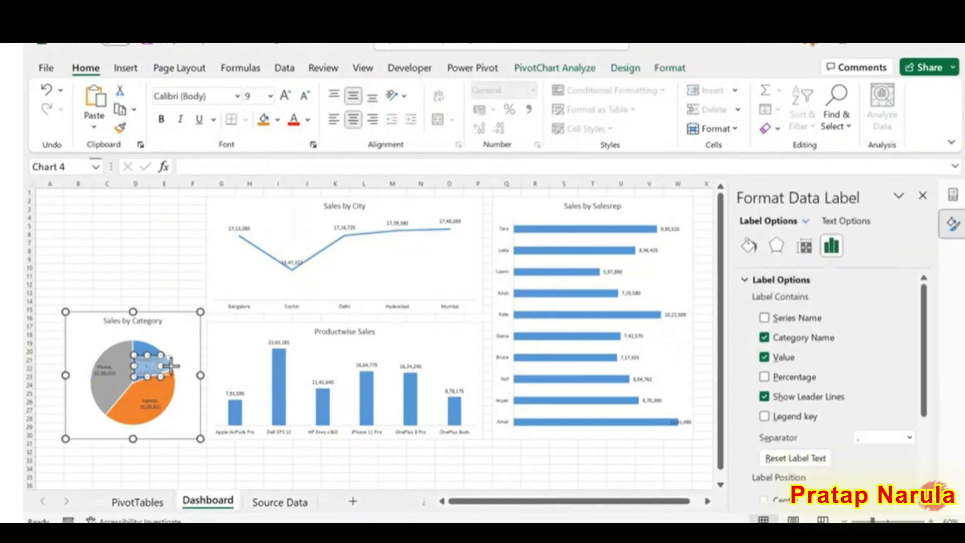
{"action": "mouse_move", "coordinate": [170, 366]}
{"action": "left_mouse_down"}
{"action": "mouse_move", "coordinate": [180, 367]}
{"action": "mouse_move", "coordinate": [161, 388]}
{"action": "left_mouse_up"}
{"action": "left_click", "coordinate": [270, 460]}
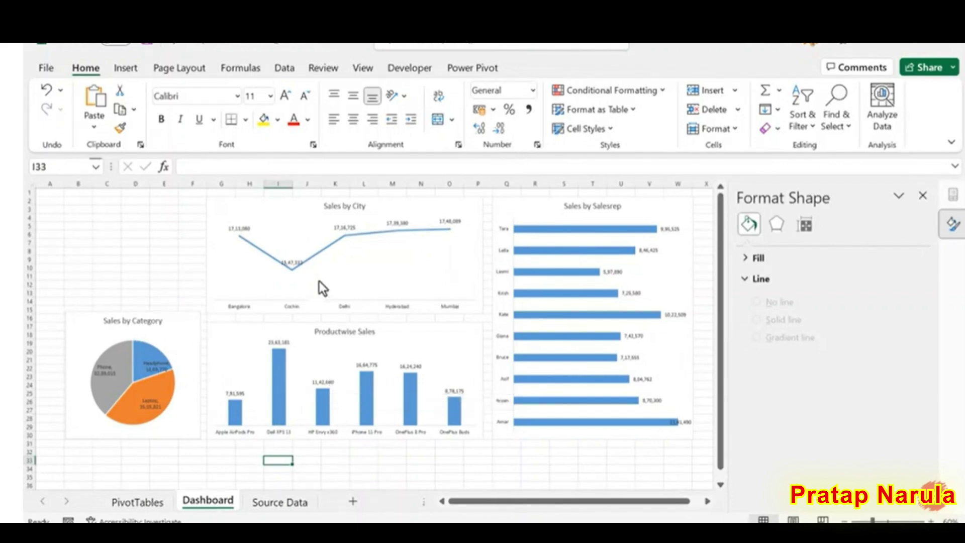
Step: Insert a Months (Date) slicer from the Sales by City chart
{"action": "left_click", "coordinate": [208, 280]}
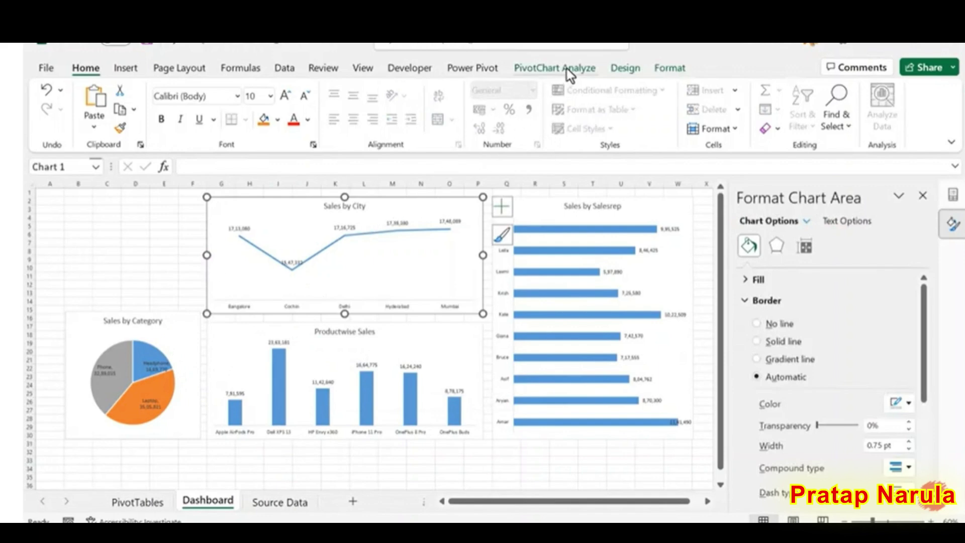
{"action": "left_click", "coordinate": [562, 71]}
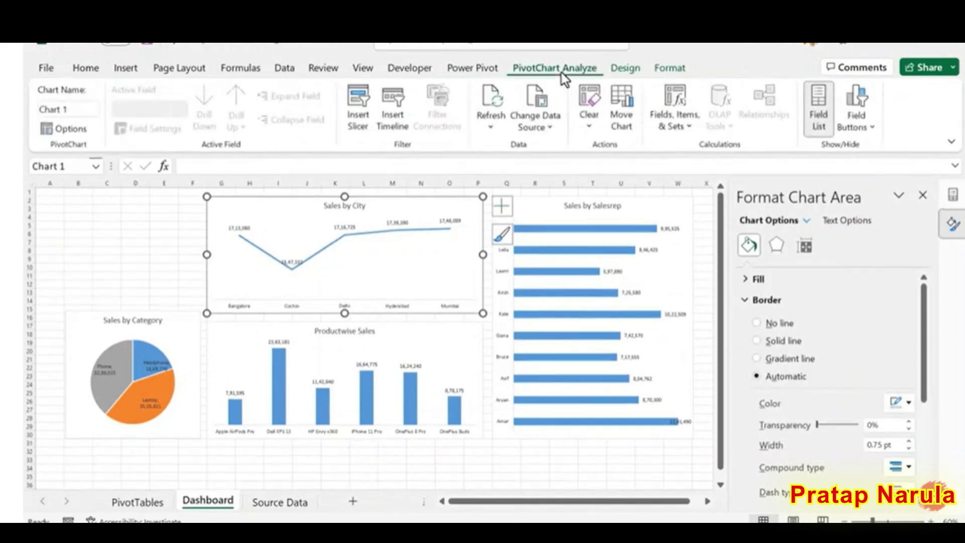
{"action": "left_click", "coordinate": [366, 130]}
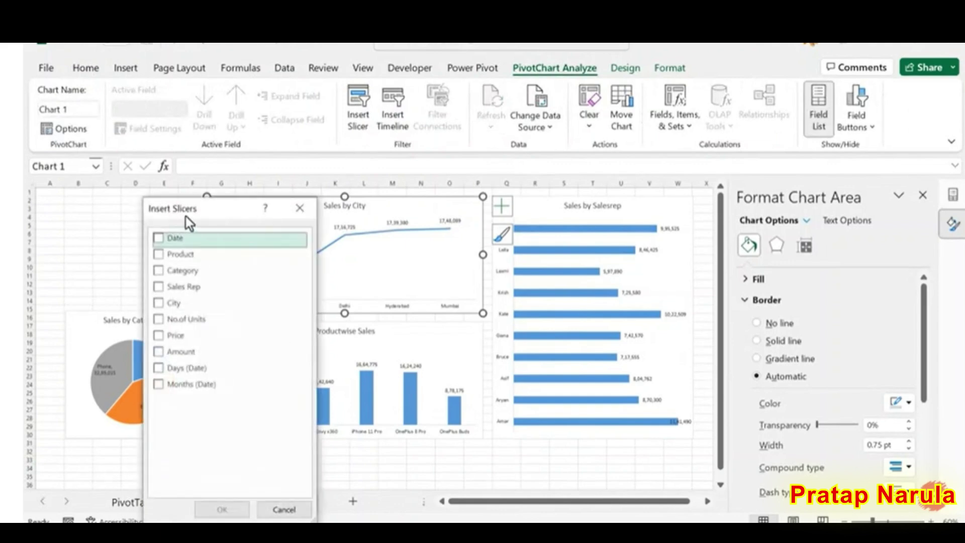
{"action": "left_click", "coordinate": [161, 387]}
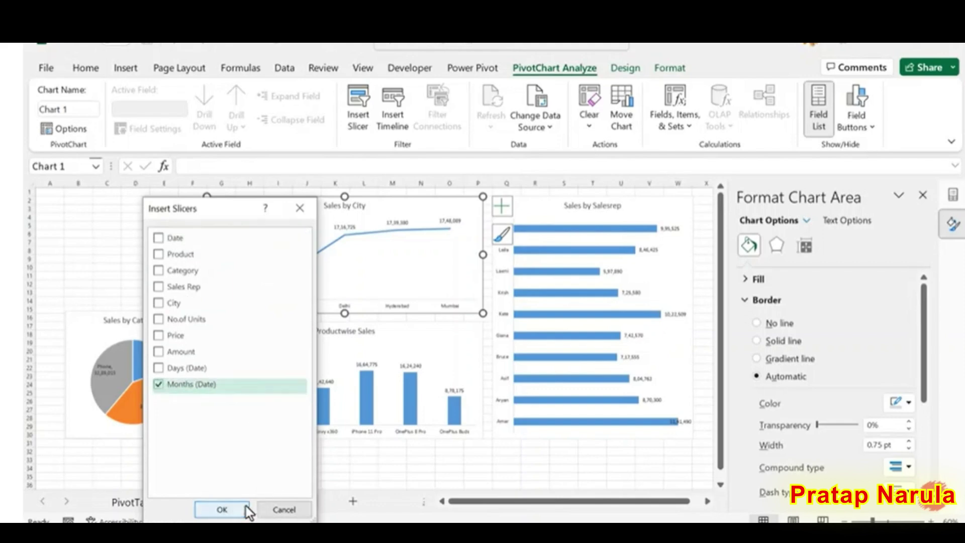
{"action": "left_click", "coordinate": [223, 510]}
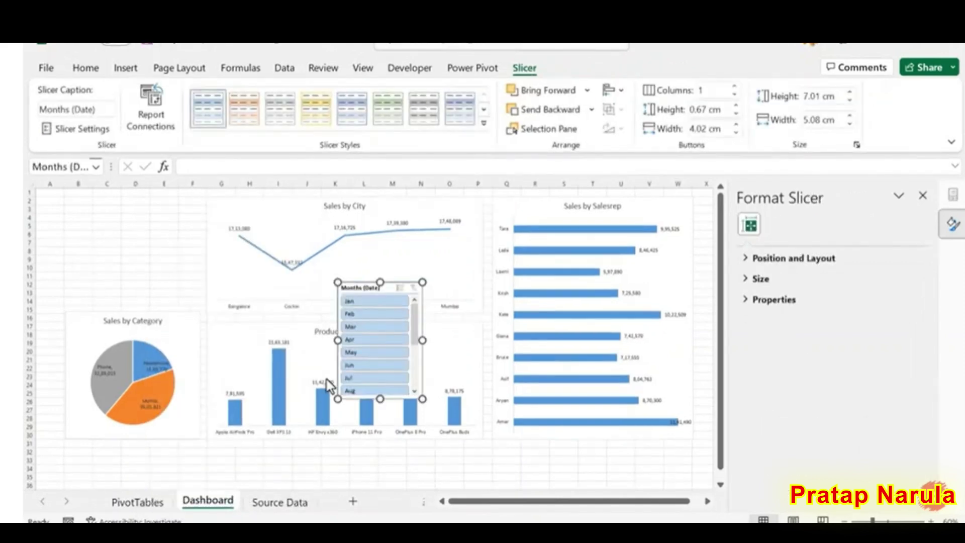
Step: Place the Months (Date) slicer above the Sales by Category chart and set its buttons to 2 columns
{"action": "left_click_drag", "start_coordinate": [372, 288], "coordinate": [97, 195]}
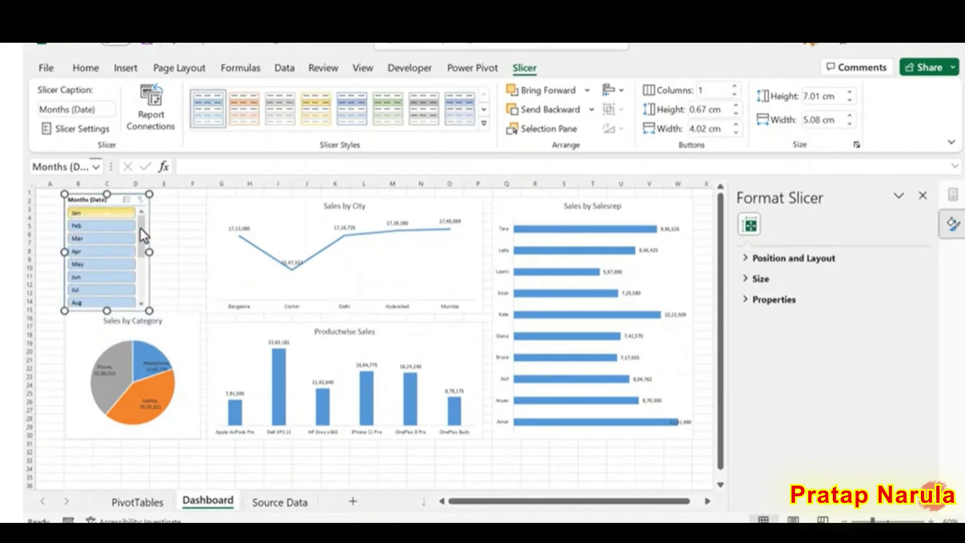
{"action": "left_click", "coordinate": [735, 90]}
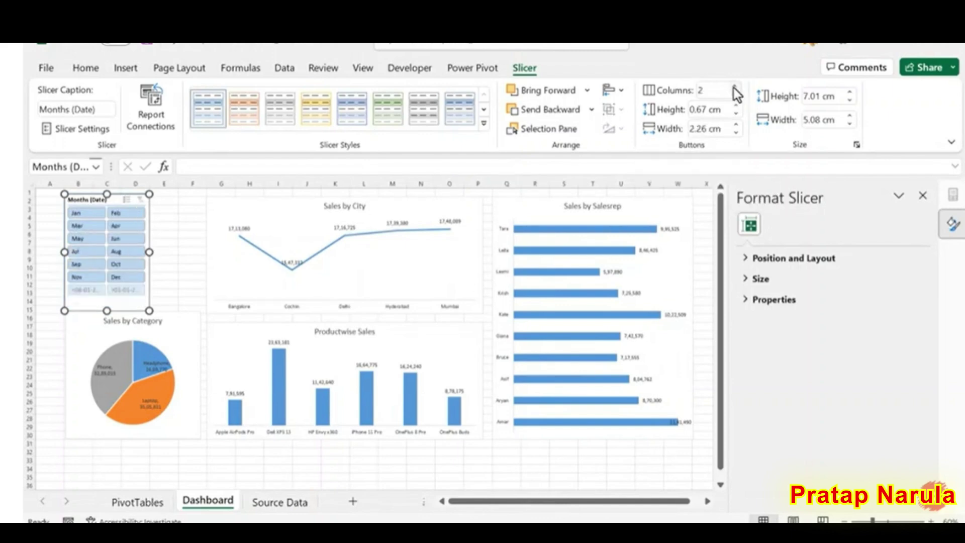
Step: Set the Months (Date) slicer's buttons to 3 columns, widen it to 8 cm and shorten it to about 4.87 cm
{"action": "left_click", "coordinate": [735, 90]}
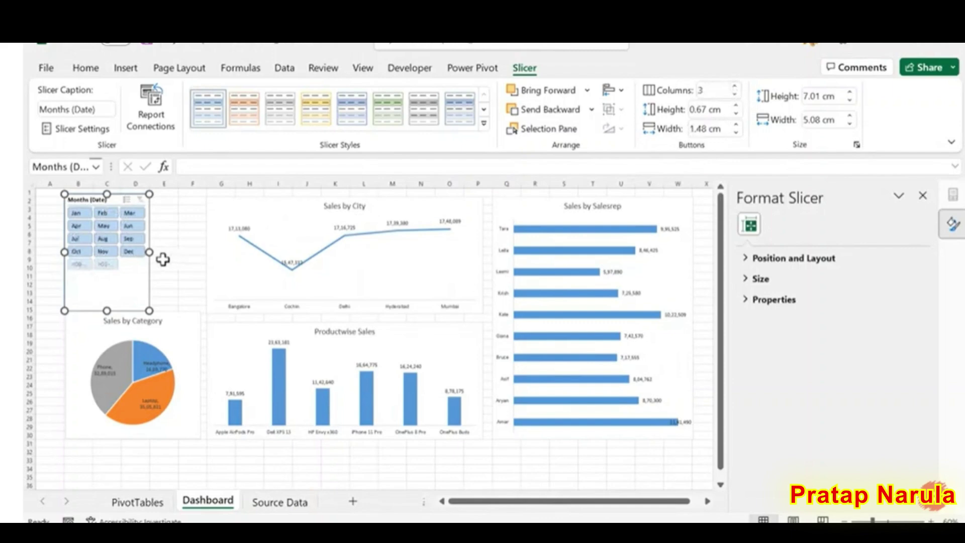
{"action": "left_click_drag", "start_coordinate": [175, 254], "coordinate": [197, 252]}
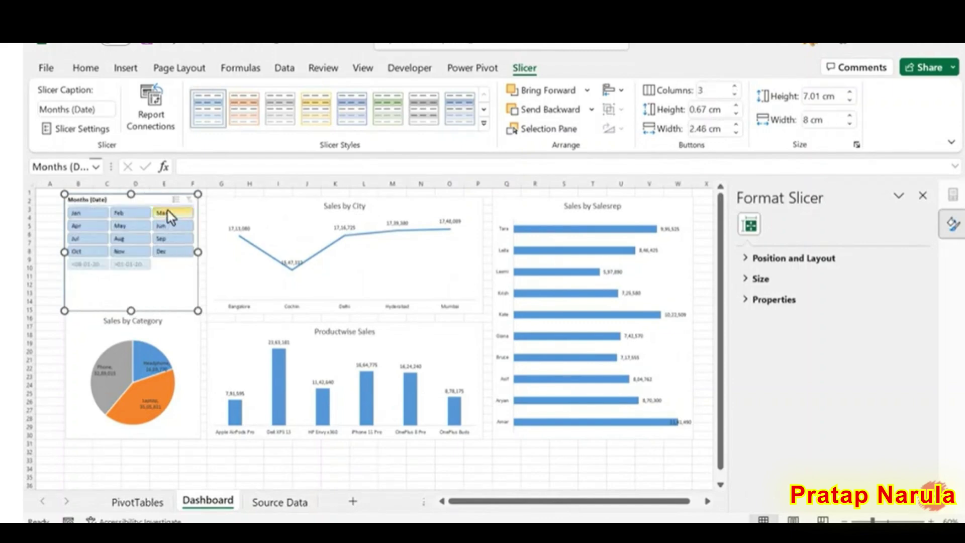
{"action": "left_click_drag", "start_coordinate": [164, 196], "coordinate": [165, 200]}
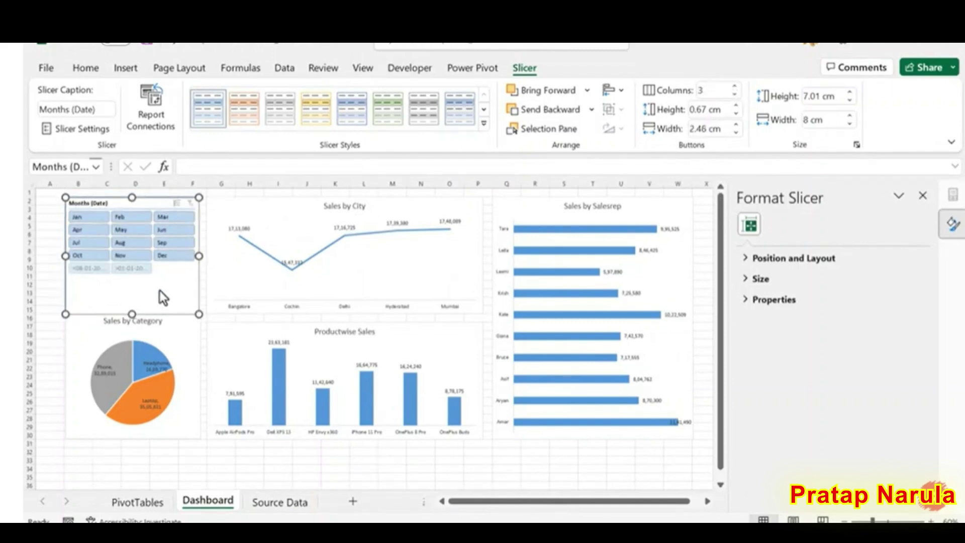
{"action": "left_click_drag", "start_coordinate": [133, 313], "coordinate": [132, 278]}
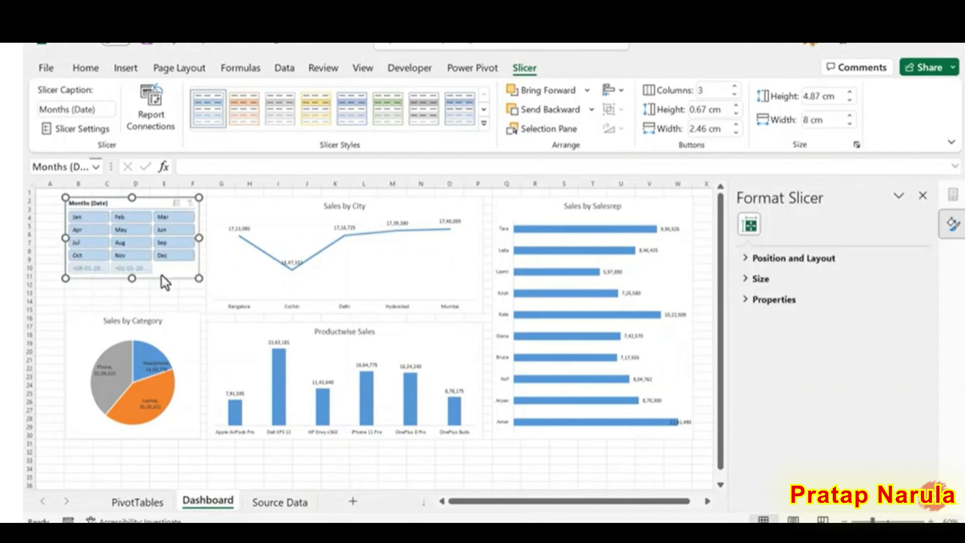
Step: Hide items with no data in the Months (Date) slicer and reduce its height to about 4.11 cm
{"action": "left_click", "coordinate": [85, 133]}
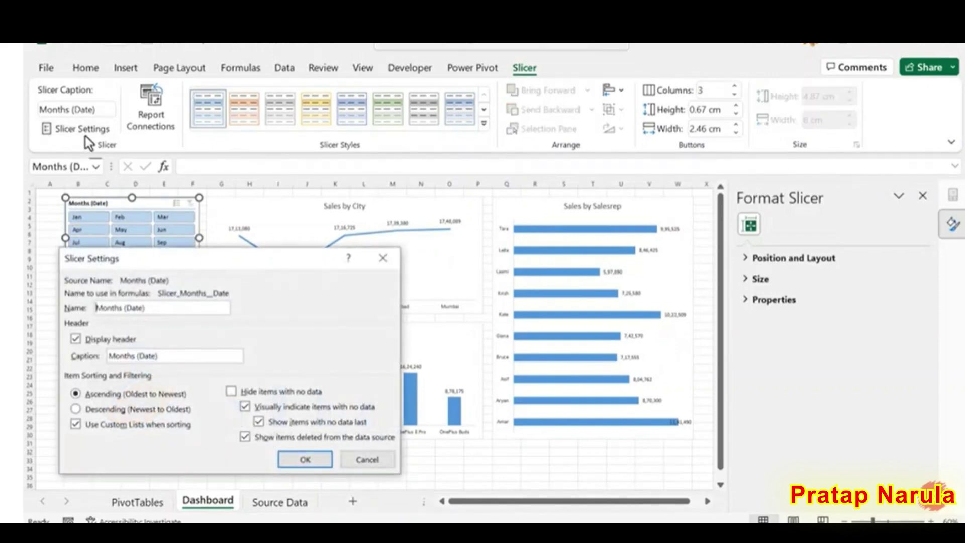
{"action": "left_click", "coordinate": [231, 392]}
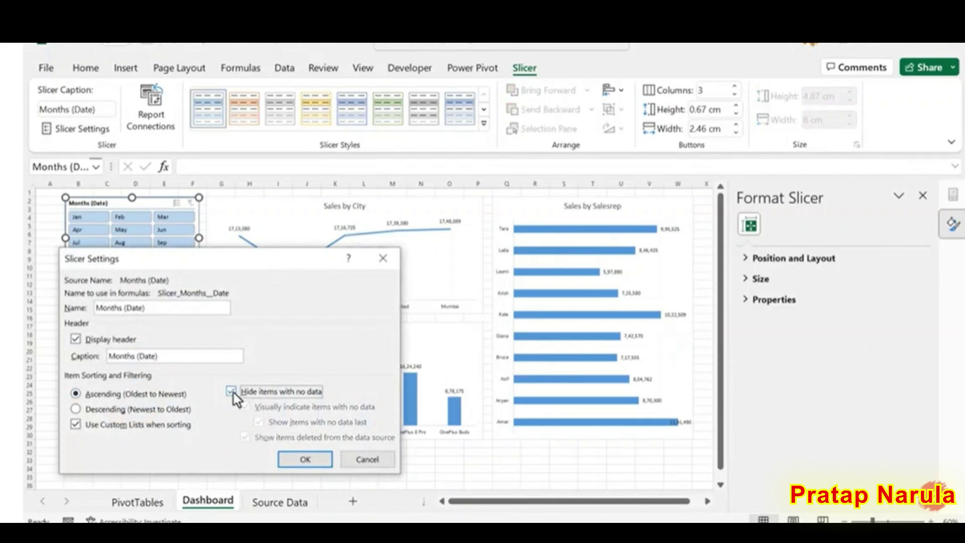
{"action": "left_click", "coordinate": [304, 460]}
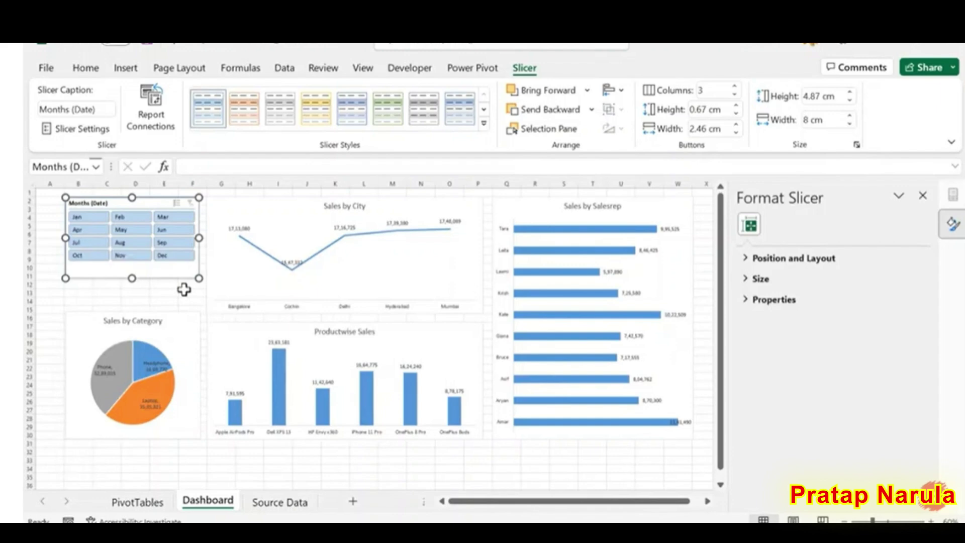
{"action": "mouse_move", "coordinate": [132, 279]}
{"action": "left_mouse_down"}
{"action": "mouse_move", "coordinate": [121, 265]}
{"action": "mouse_move", "coordinate": [131, 265]}
{"action": "left_mouse_up"}
{"action": "left_click", "coordinate": [168, 277]}
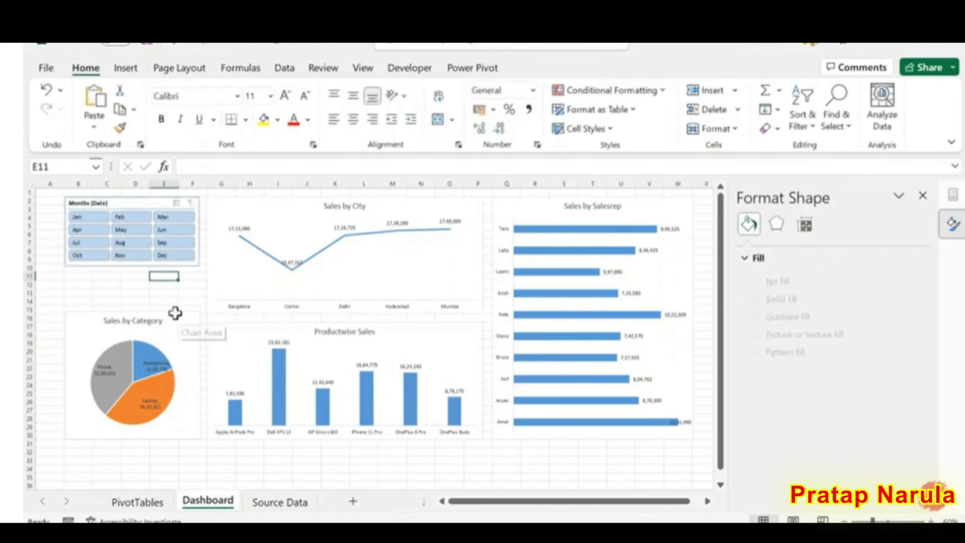
Step: Extend the Sales by Category chart upward to just below the Months (Date) slicer
{"action": "left_click", "coordinate": [168, 314]}
{"action": "left_click_drag", "start_coordinate": [134, 308], "coordinate": [124, 280]}
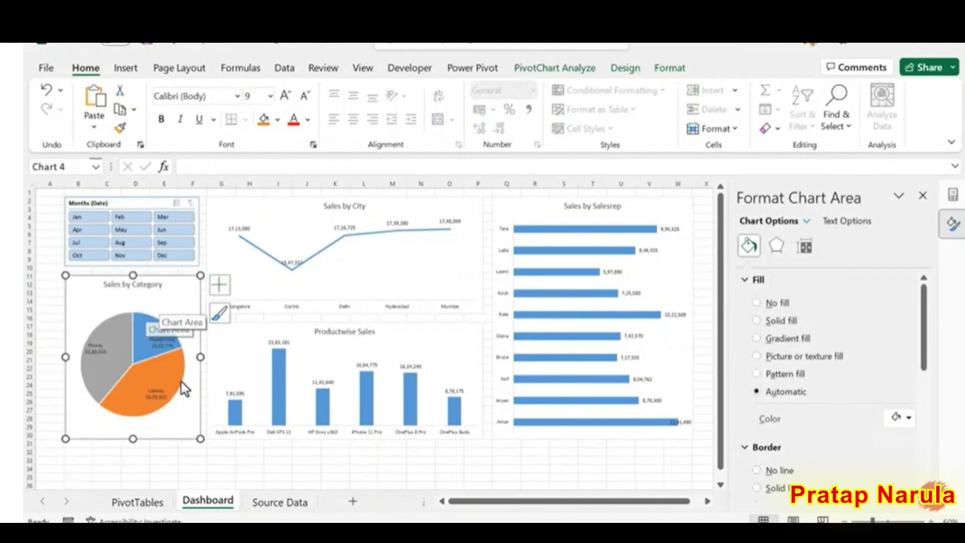
{"action": "left_click", "coordinate": [307, 460]}
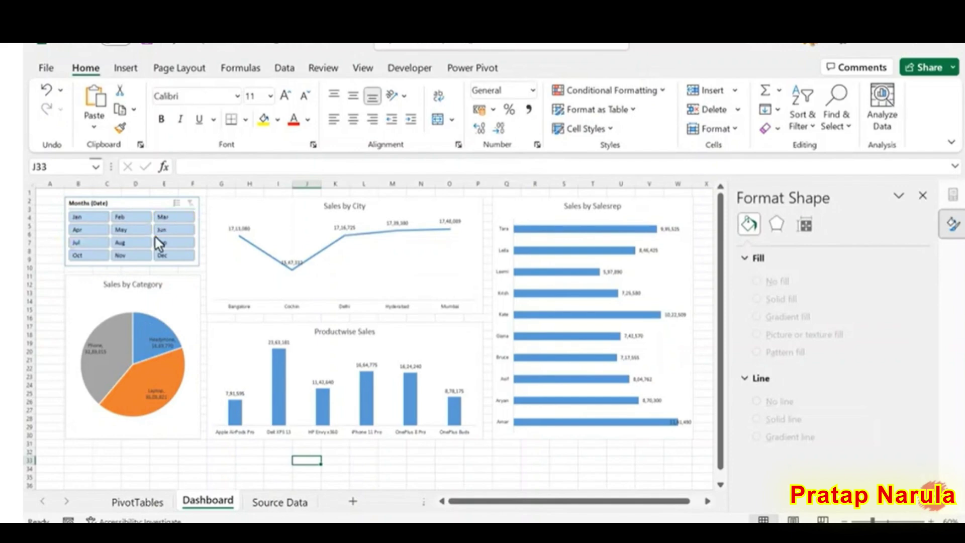
Step: Test the Months (Date) slicer by filtering for May and Jul in turn, and clear the filter
{"action": "left_click", "coordinate": [129, 232]}
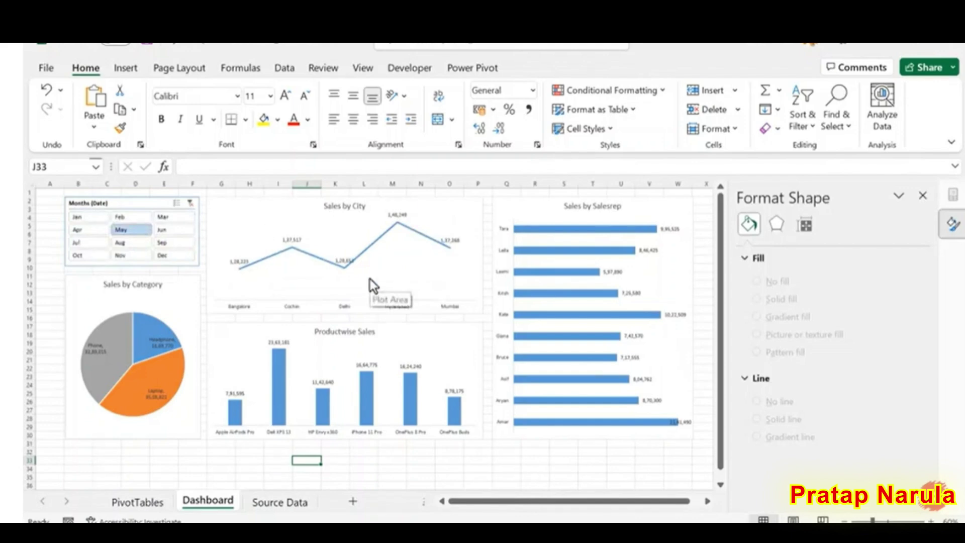
{"action": "left_click", "coordinate": [94, 243]}
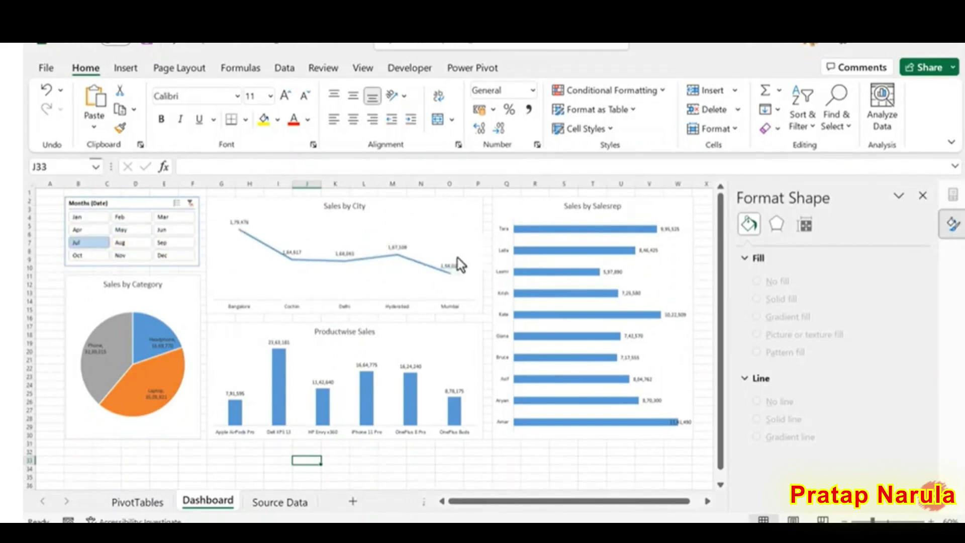
{"action": "left_click", "coordinate": [190, 204]}
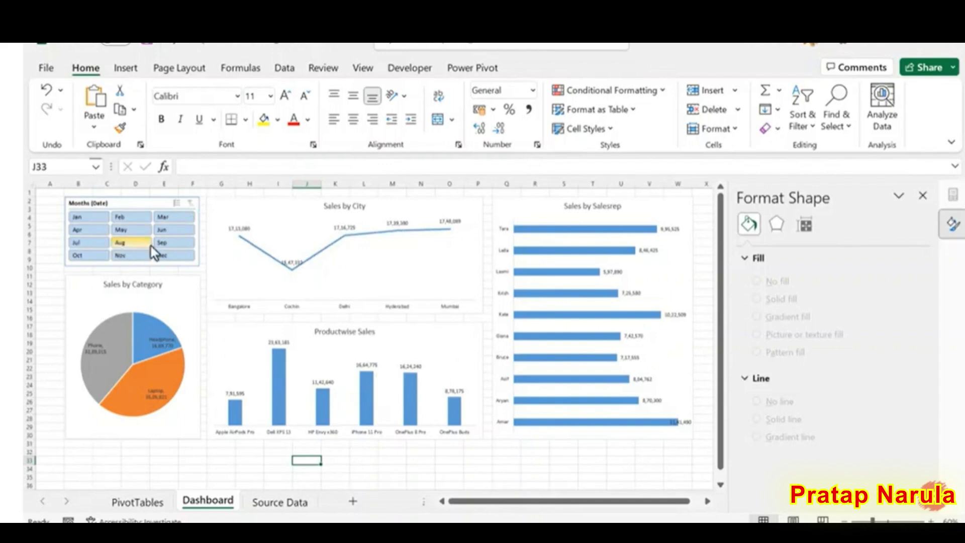
Step: Connect the Months (Date) slicer to the Category, Product and SalesRep PivotTables in addition to City
{"action": "left_click", "coordinate": [120, 203]}
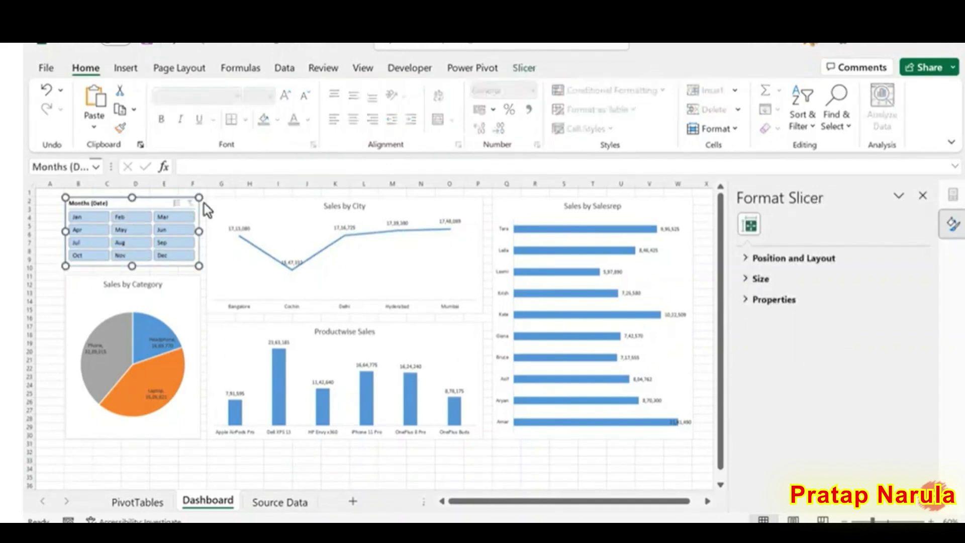
{"action": "left_click", "coordinate": [522, 73]}
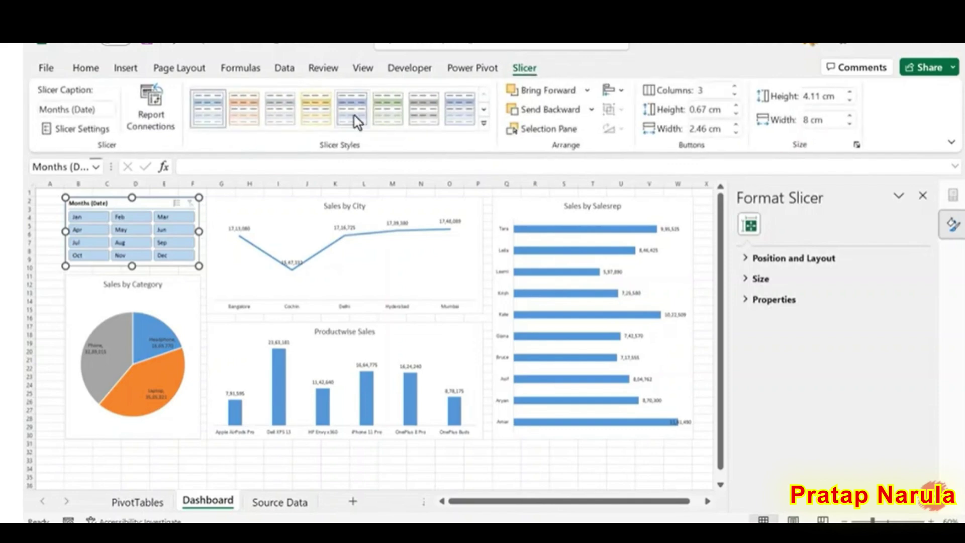
{"action": "left_click", "coordinate": [164, 132]}
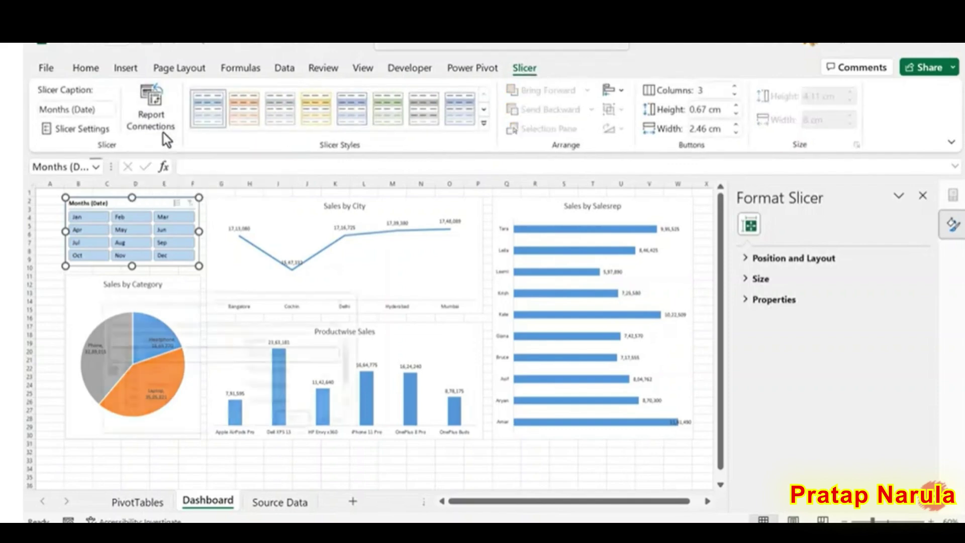
{"action": "left_click_drag", "start_coordinate": [228, 302], "coordinate": [311, 259]}
{"action": "left_click_drag", "start_coordinate": [443, 394], "coordinate": [465, 439]}
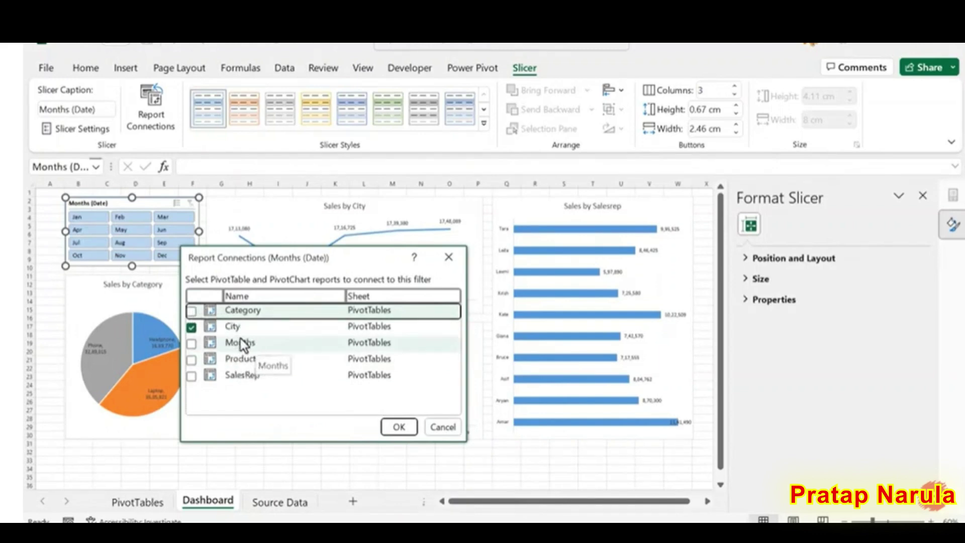
{"action": "left_click", "coordinate": [191, 312]}
{"action": "left_click", "coordinate": [193, 360]}
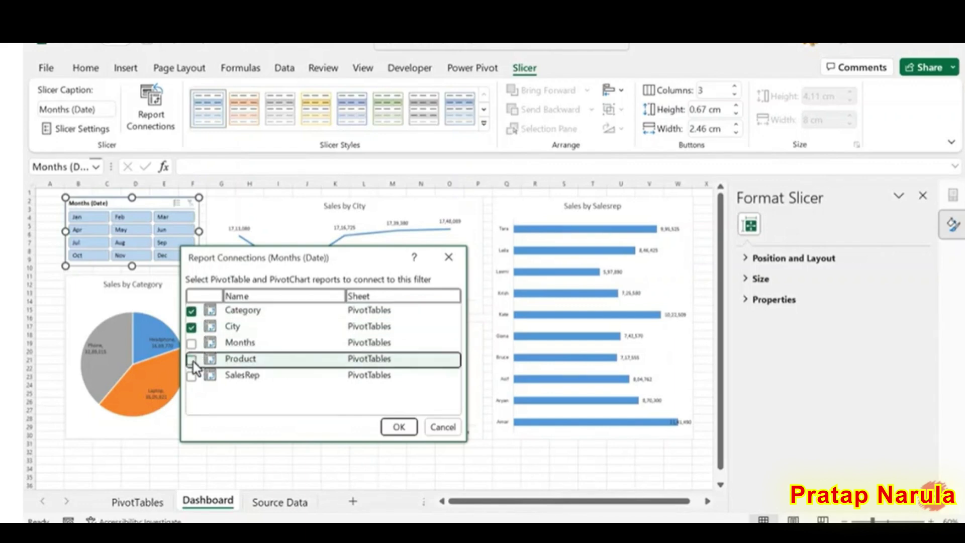
{"action": "left_click", "coordinate": [195, 378]}
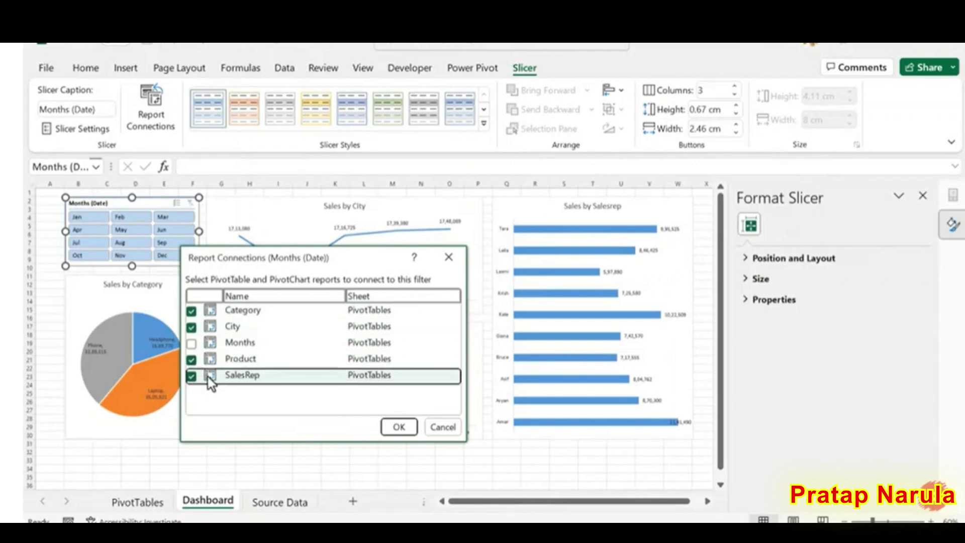
{"action": "left_click", "coordinate": [392, 430]}
{"action": "left_click", "coordinate": [304, 459]}
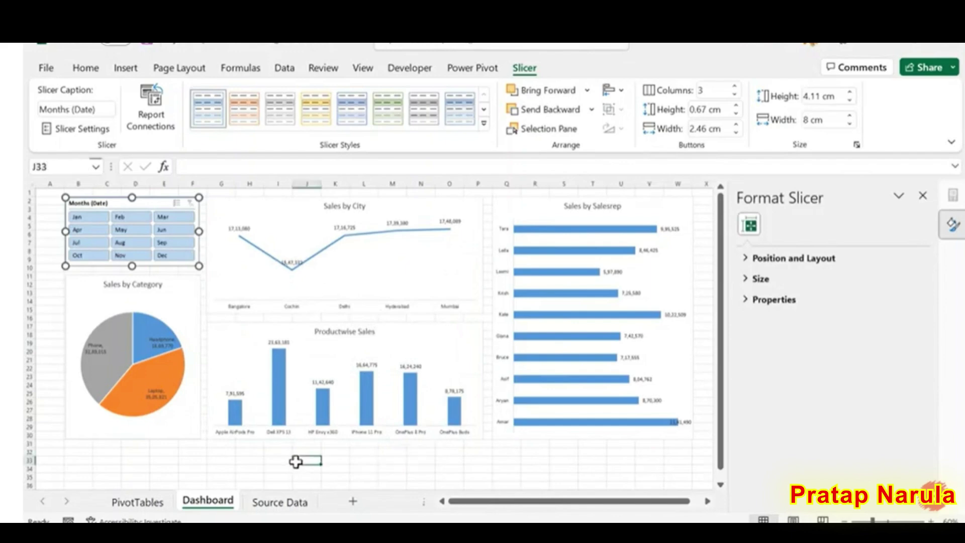
Step: Filter the connected dashboard charts by Mar, Aug and Apr in turn
{"action": "left_click", "coordinate": [167, 221]}
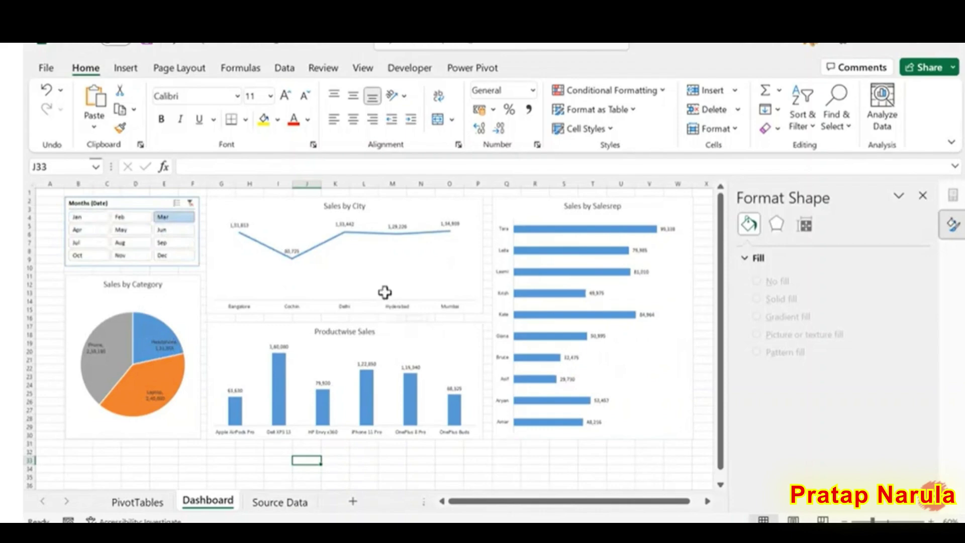
{"action": "left_click", "coordinate": [140, 243]}
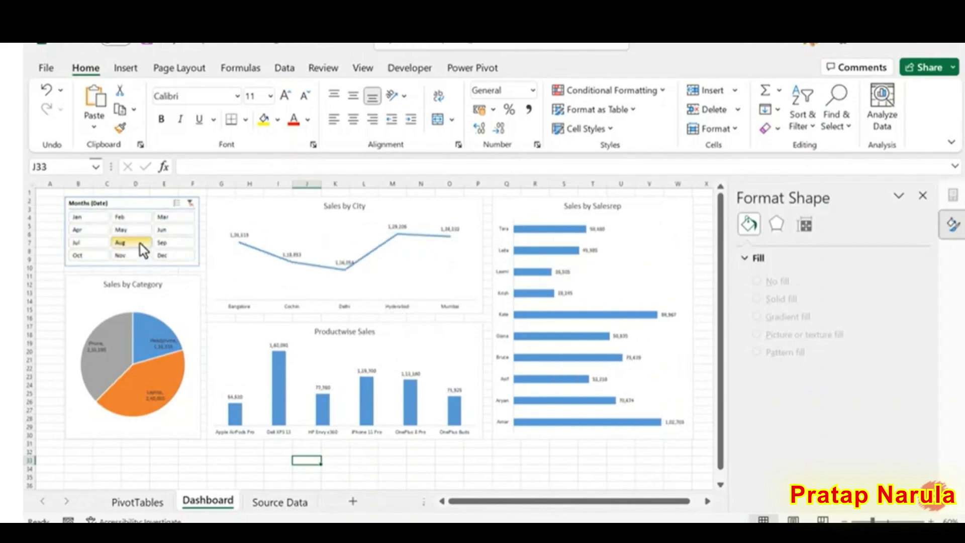
{"action": "left_click", "coordinate": [93, 230]}
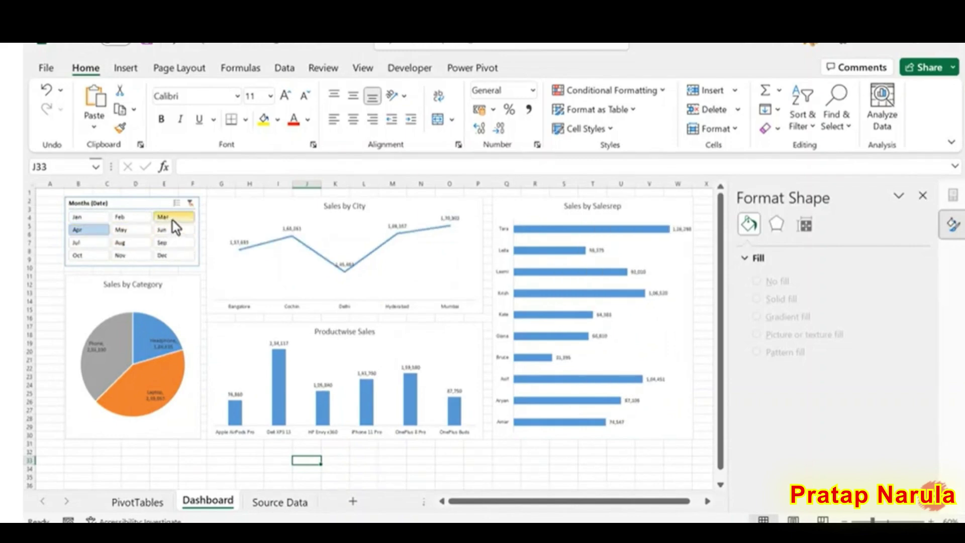
Step: Add Mar, Aug and Oct to the Apr selection in the Months (Date) slicer, and clear the filter
{"action": "key", "text": "ctrl"}
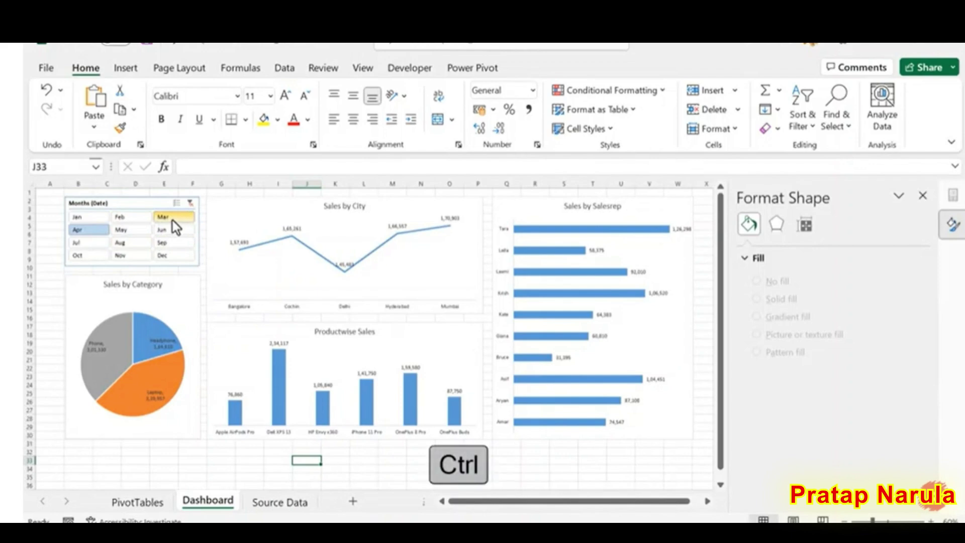
{"action": "left_click", "coordinate": [173, 220], "text": "ctrl"}
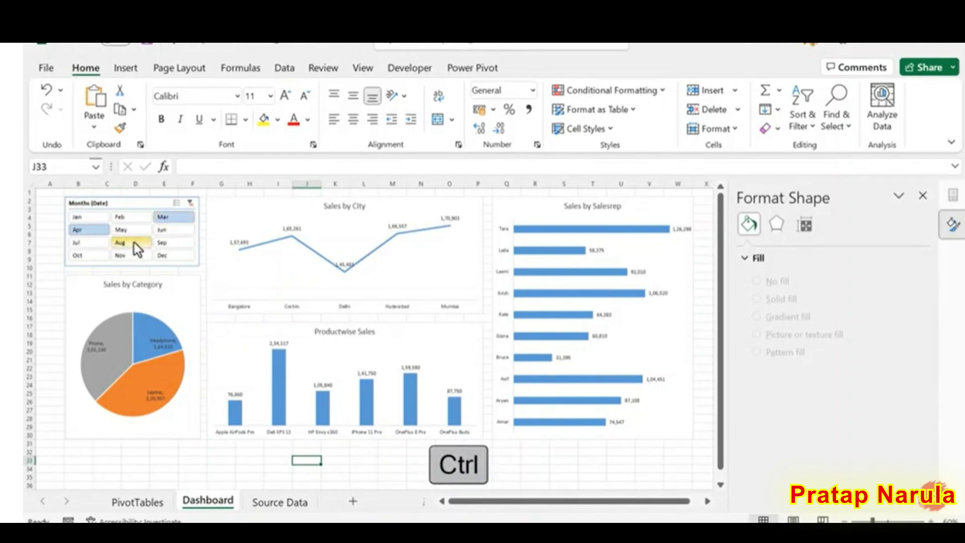
{"action": "left_click", "coordinate": [134, 243], "text": "ctrl"}
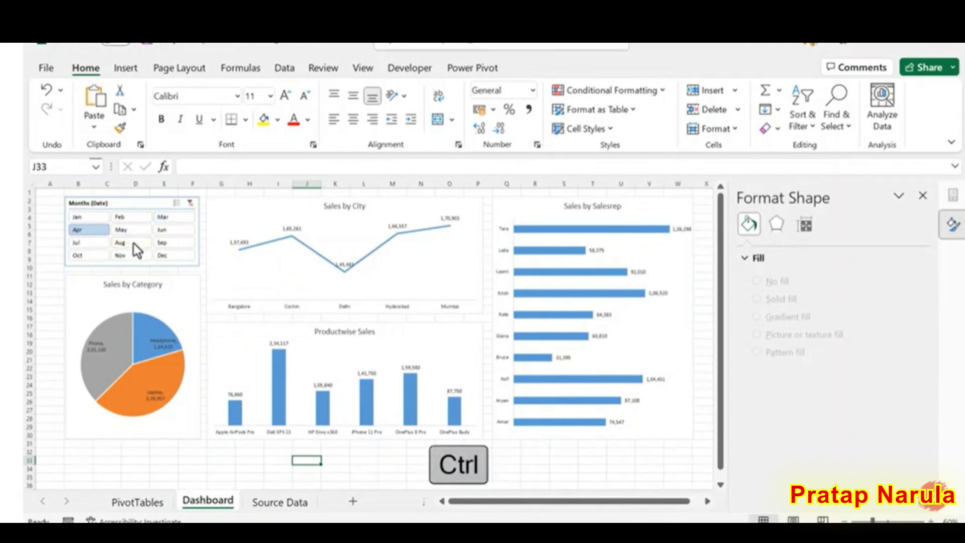
{"action": "left_click", "coordinate": [98, 257], "text": "ctrl"}
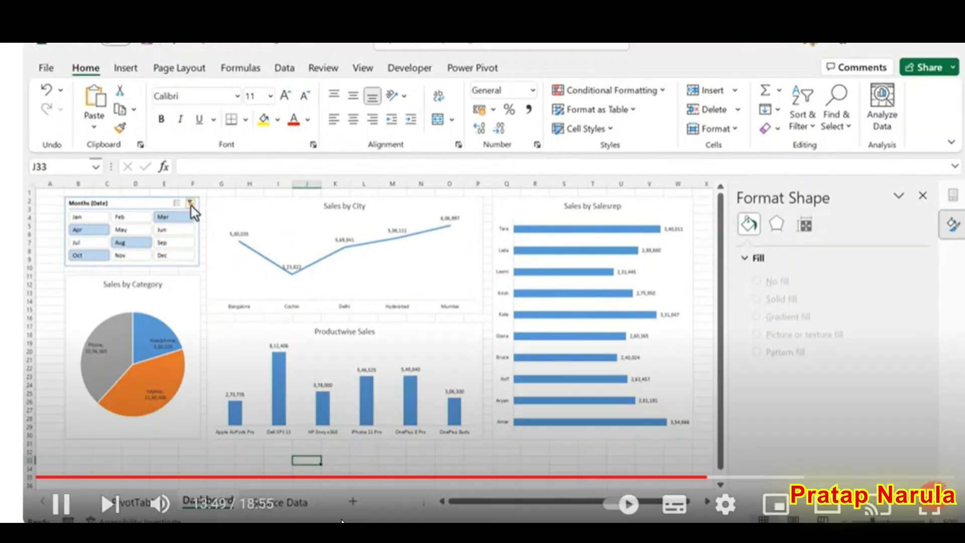
{"action": "left_click", "coordinate": [190, 204]}
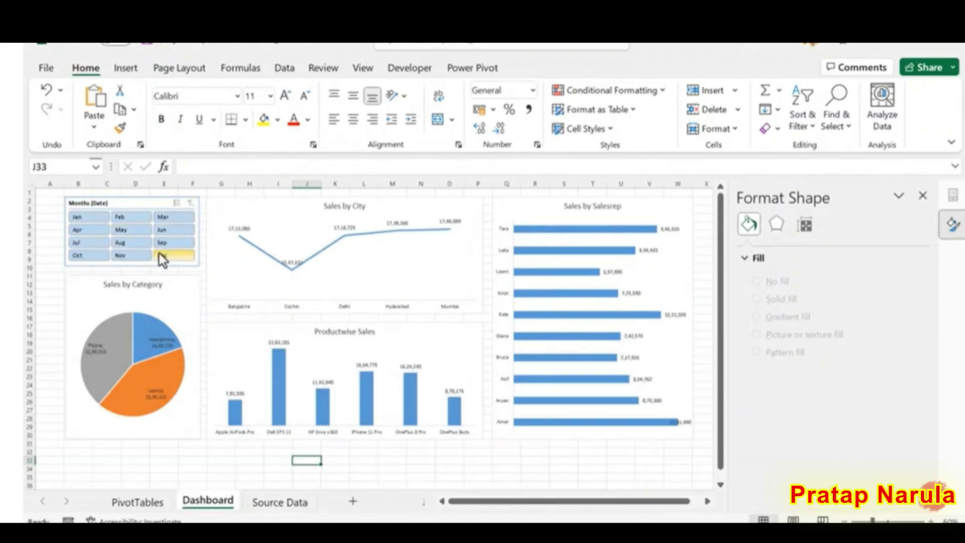
Step: Open the PivotTables sheet at the monthly sales PivotTable in columns M and N
{"action": "key", "text": "ctrl+Page_Up"}
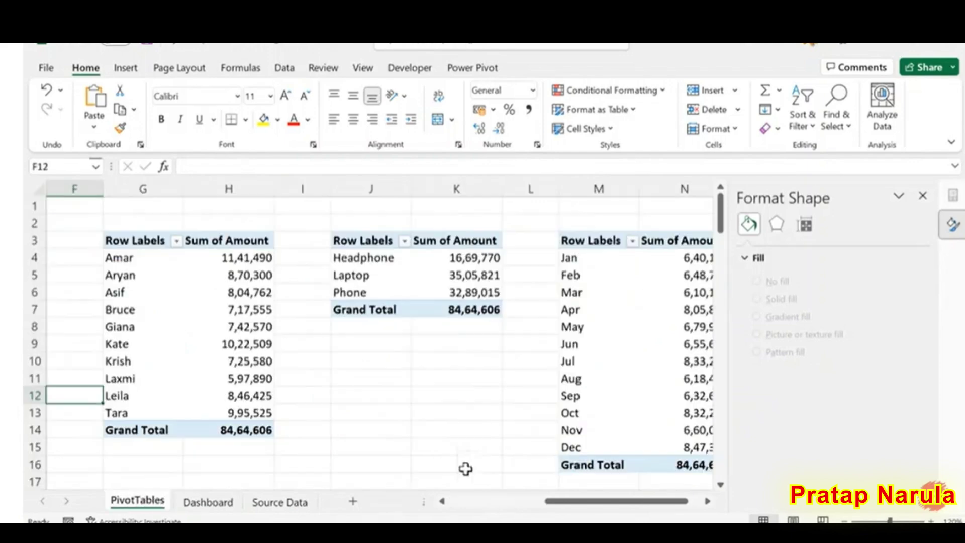
{"action": "left_click", "coordinate": [707, 501]}
{"action": "left_click", "coordinate": [707, 501]}
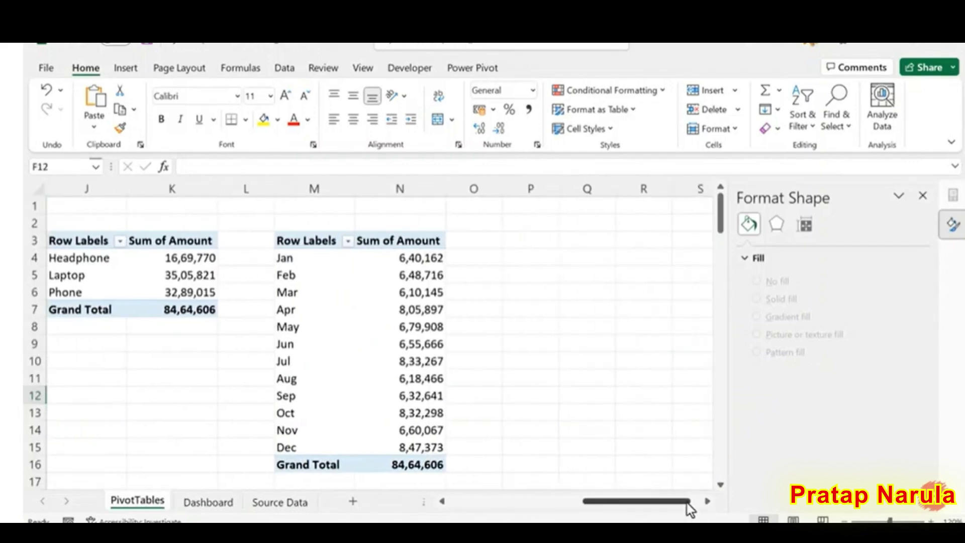